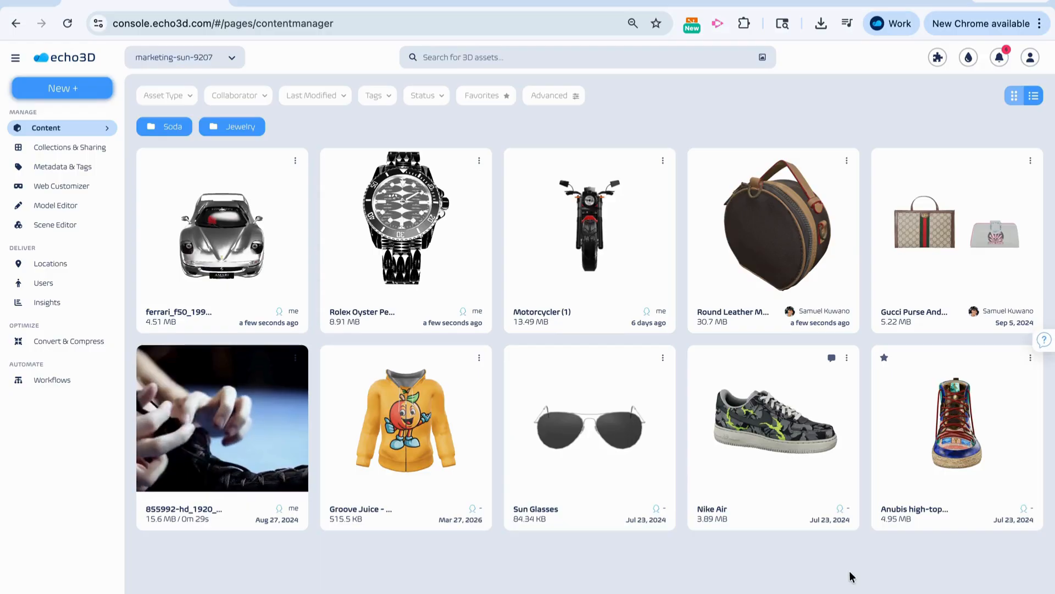
- Browse the list of available collections, including the ones shared by others, without switching to another collection
click(234, 60)
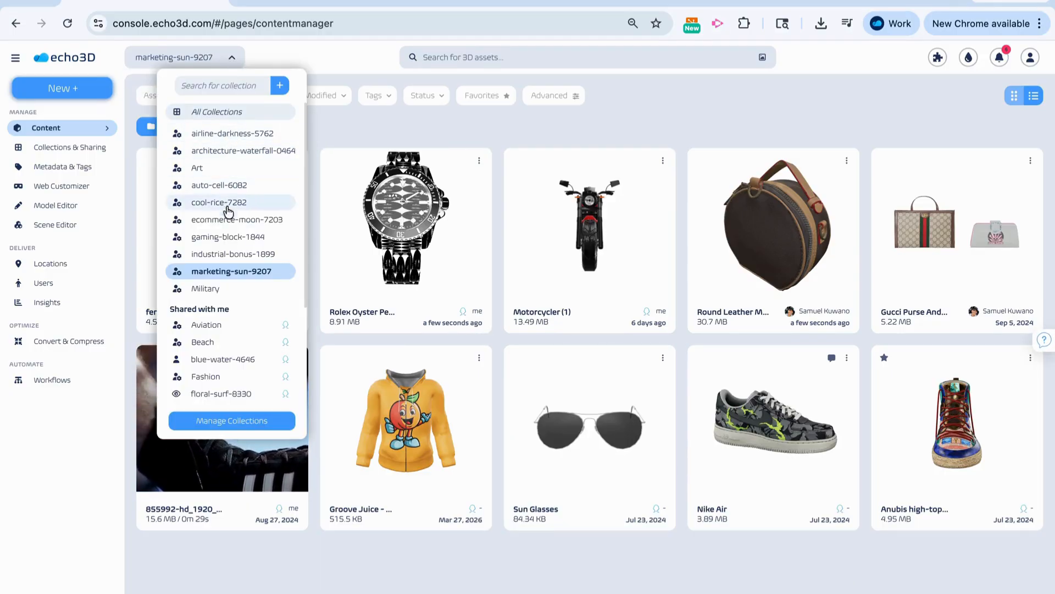
scroll(228, 235, down, 1)
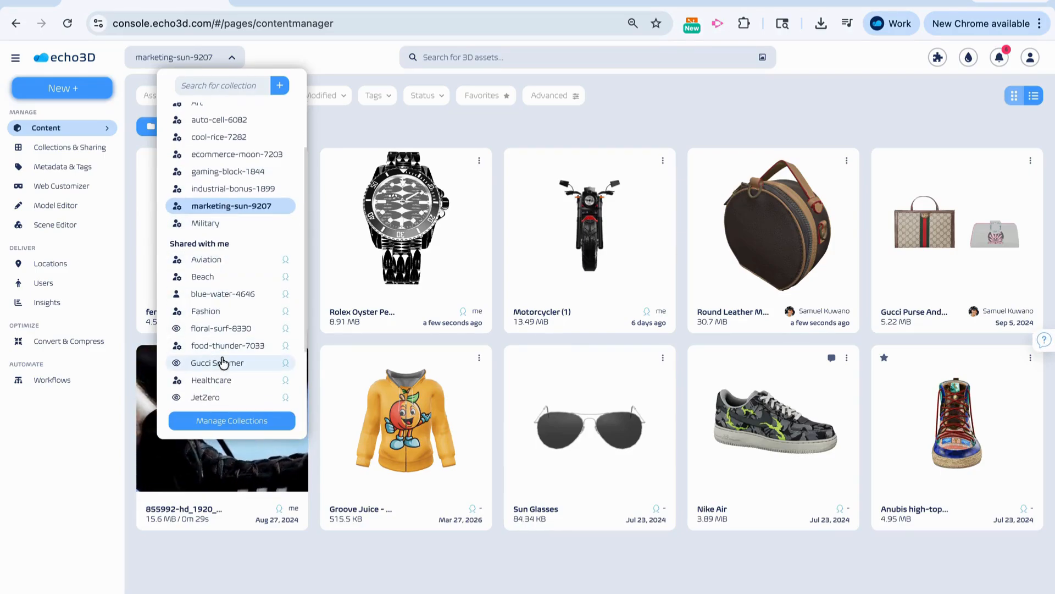
click(456, 140)
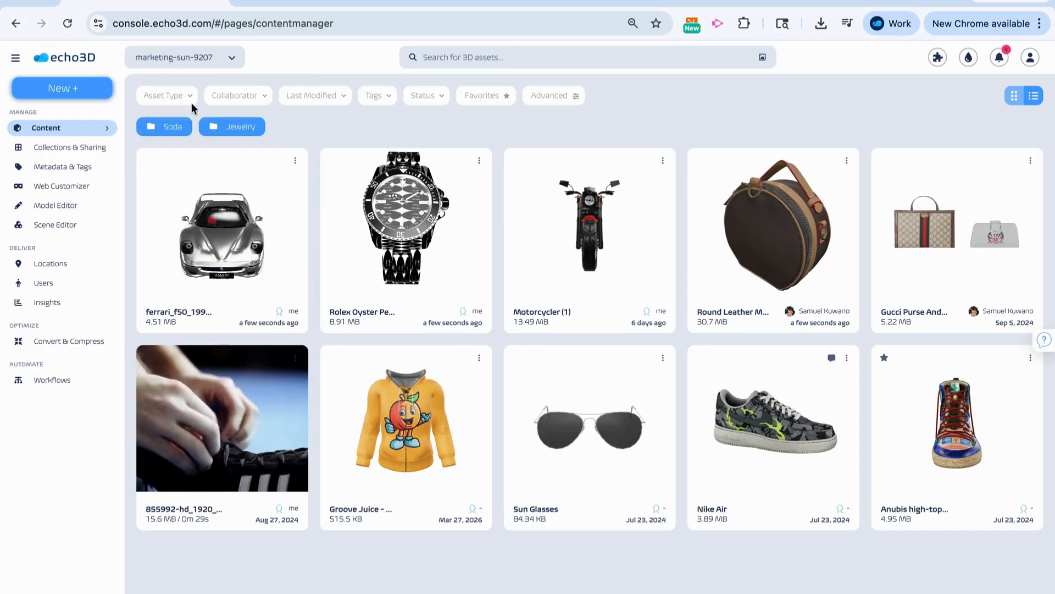
- Start a new asset upload and add the Arctic Fox model from the echo3D Library
click(91, 94)
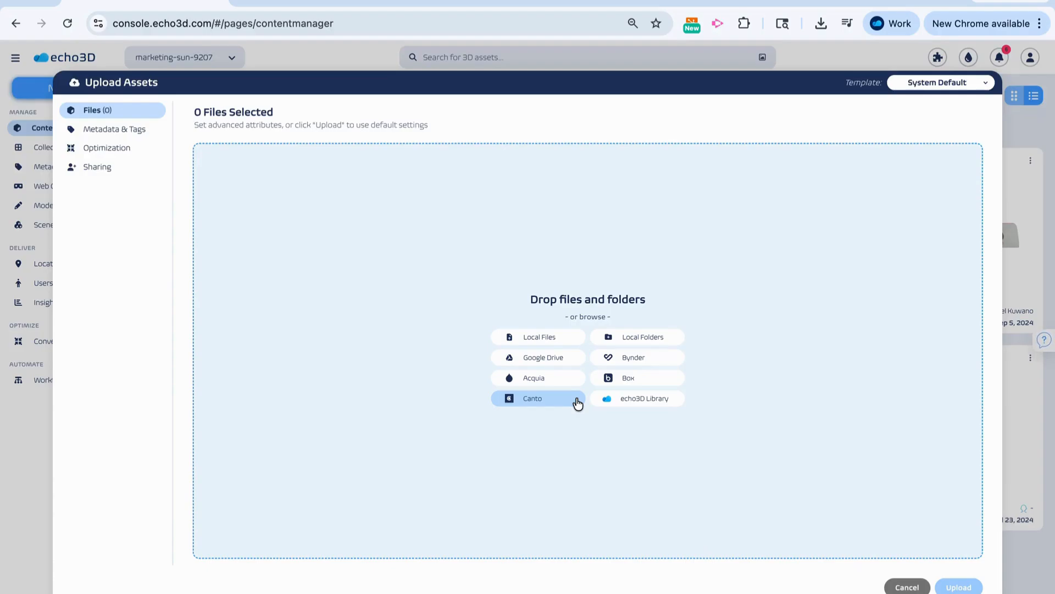
click(622, 397)
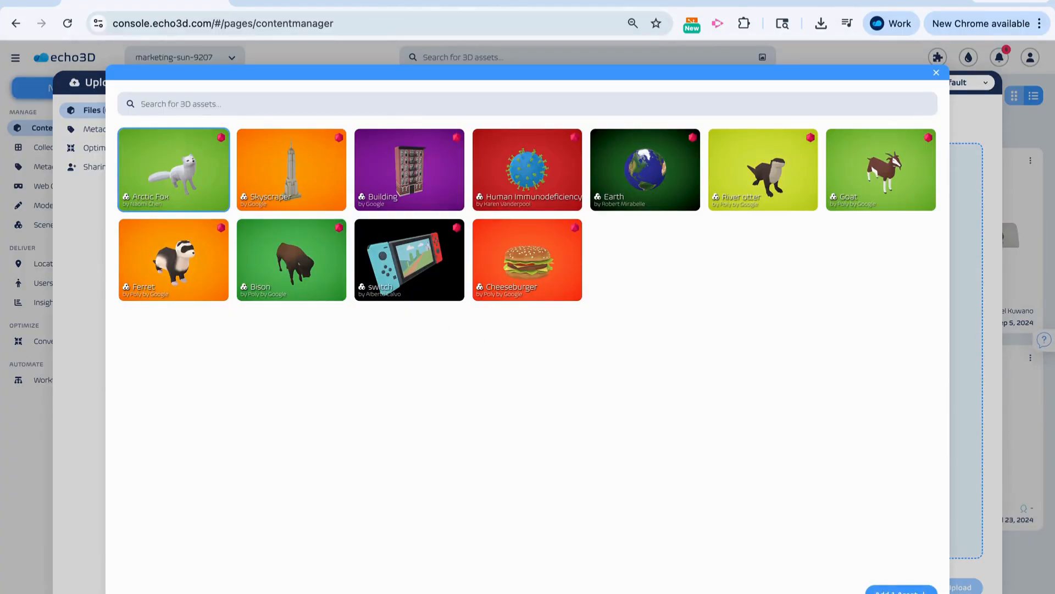
click(883, 587)
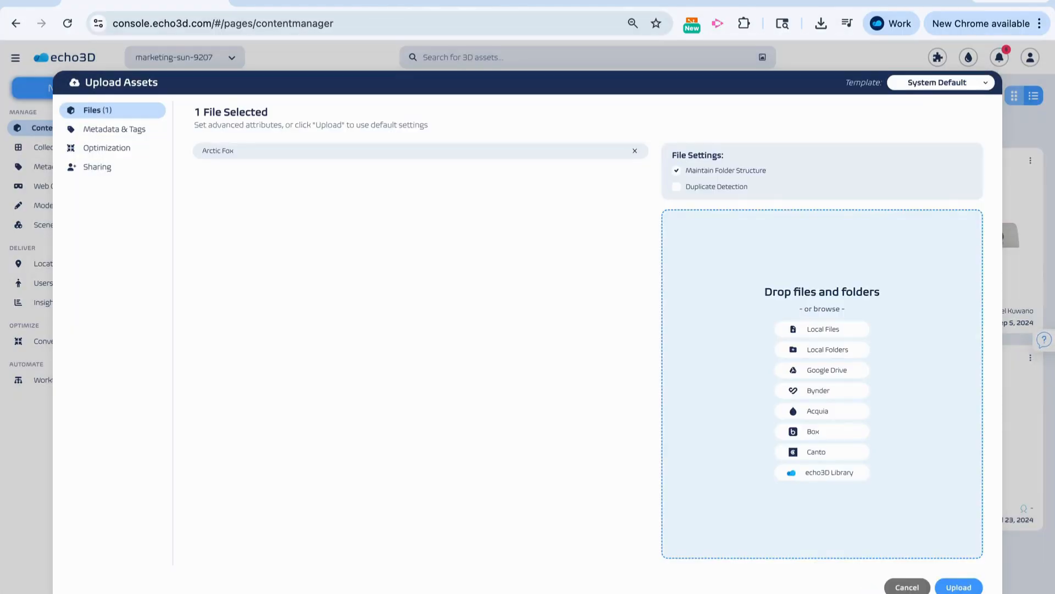
- Enable duplicate detection for the upload and review its handling options, keeping Skip All
click(677, 188)
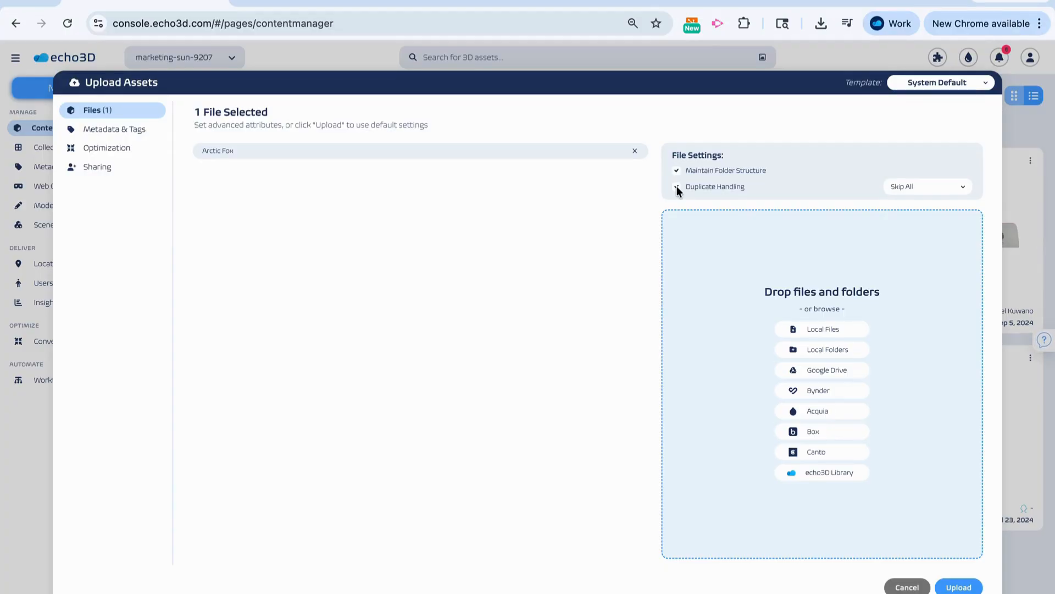
click(910, 190)
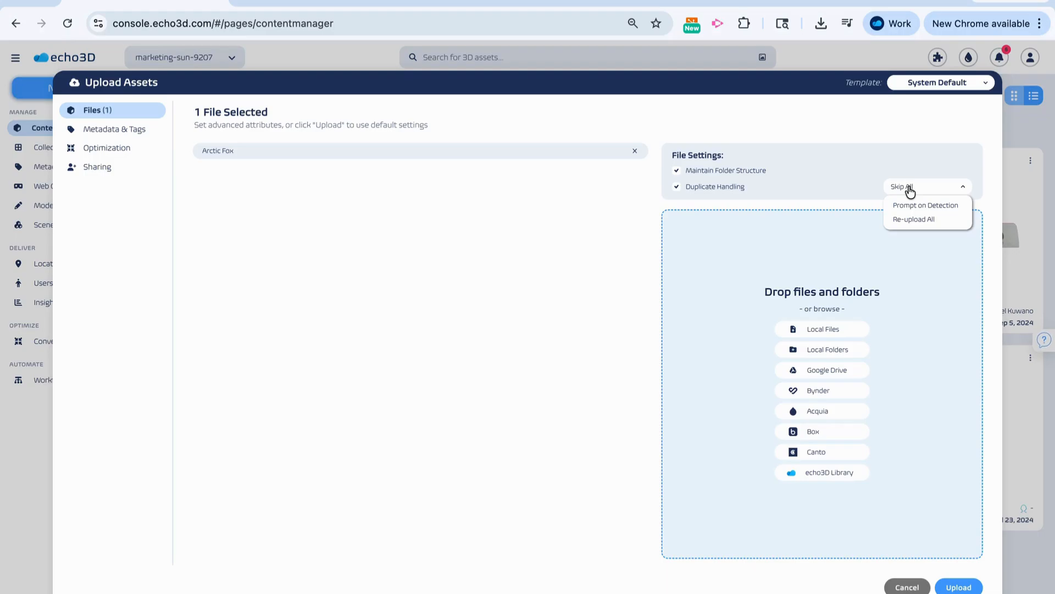
click(618, 265)
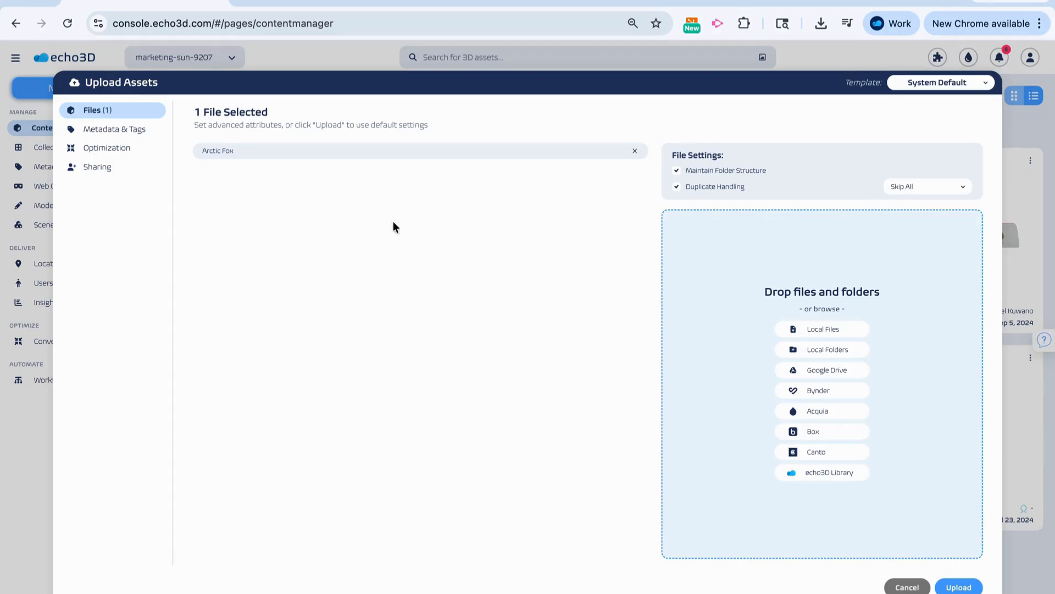
- Review the upload's metadata and tag settings, and try turning the Standard (Draco) and Ultimate model compressions on and off
click(144, 131)
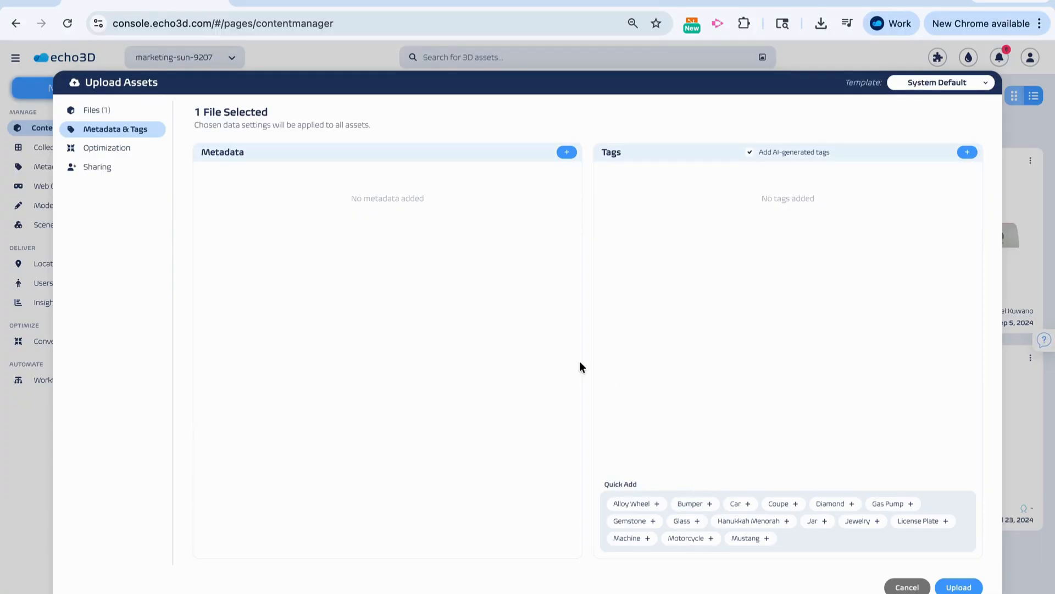
click(140, 147)
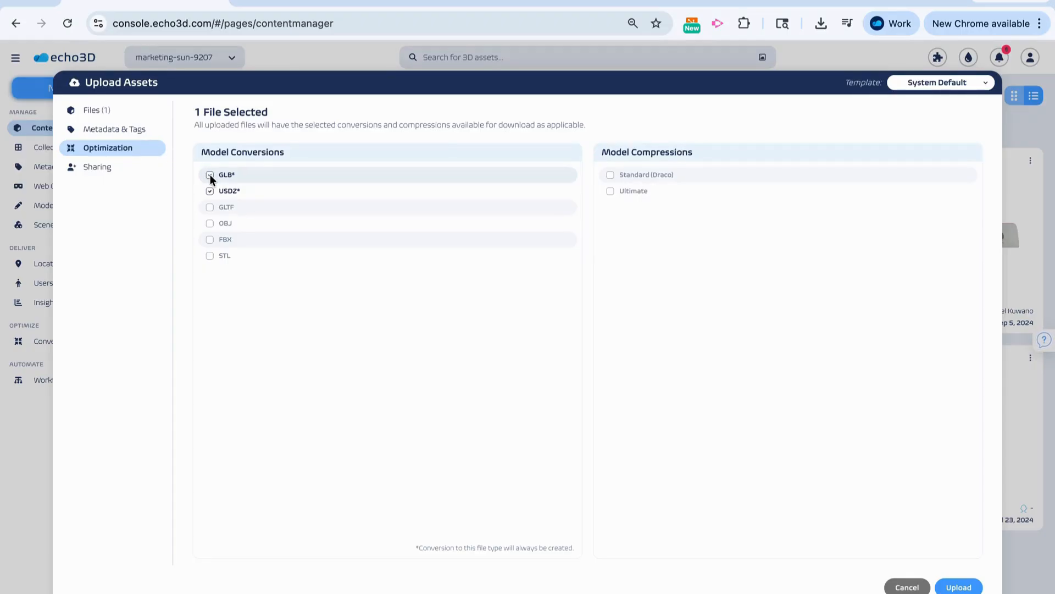
click(611, 176)
click(612, 192)
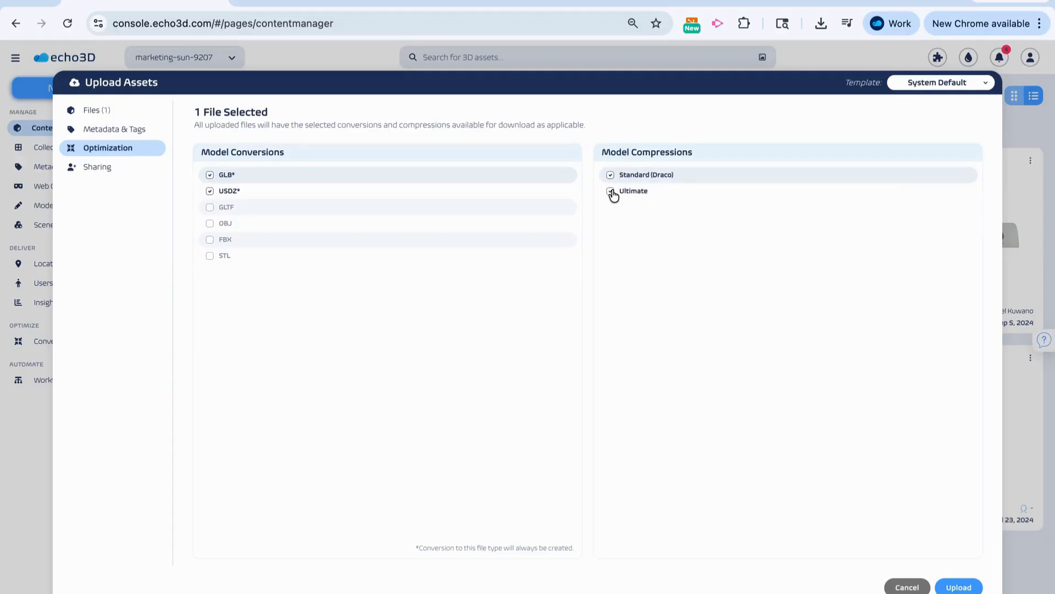
click(611, 192)
click(612, 177)
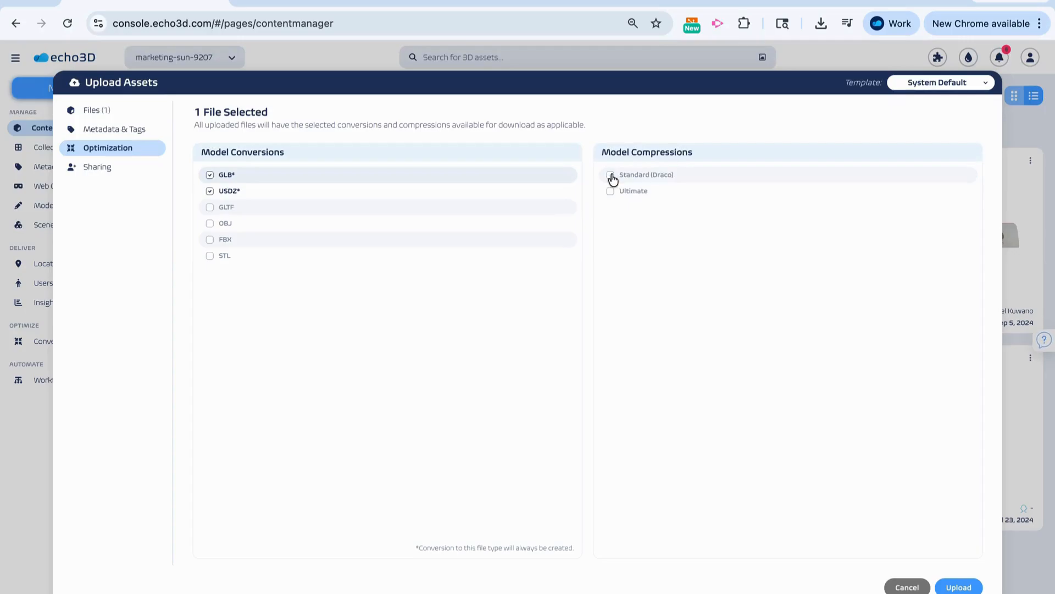
- Set the first listed person's sharing role to Commenter, and cancel the asset upload
click(143, 168)
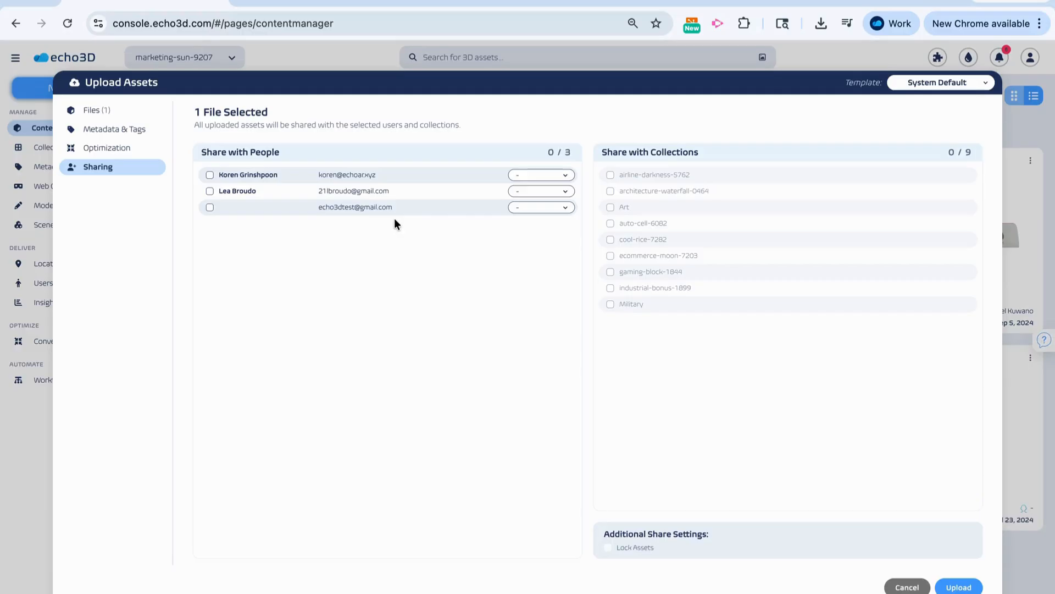
click(529, 176)
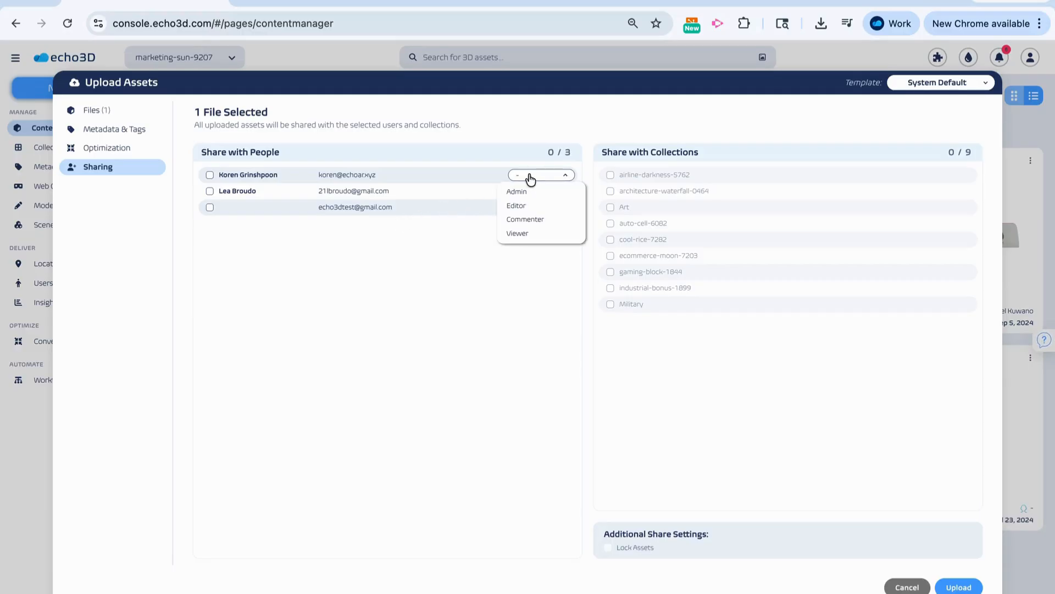
click(531, 220)
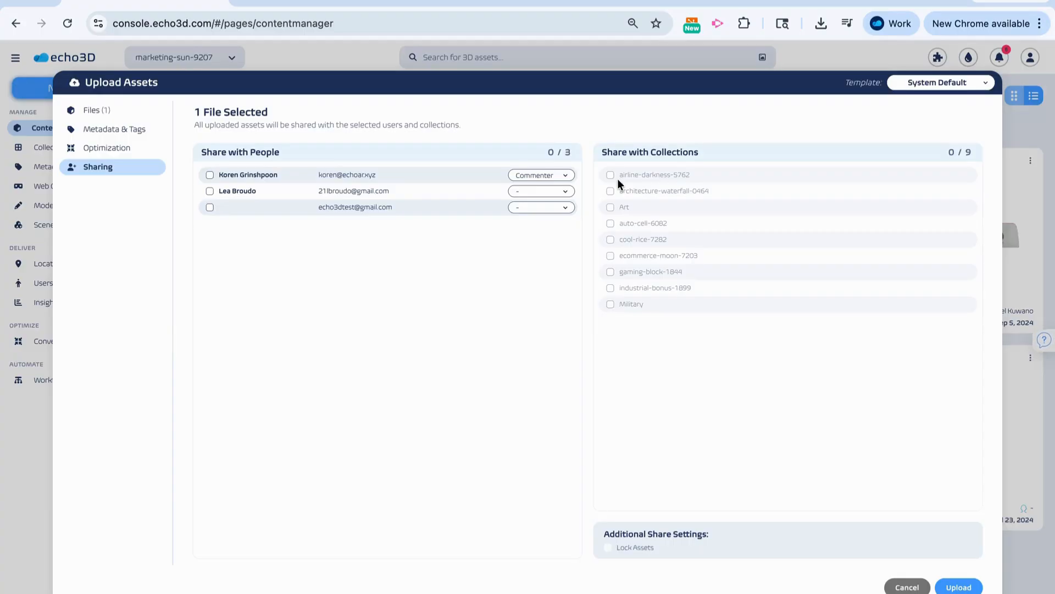
click(901, 586)
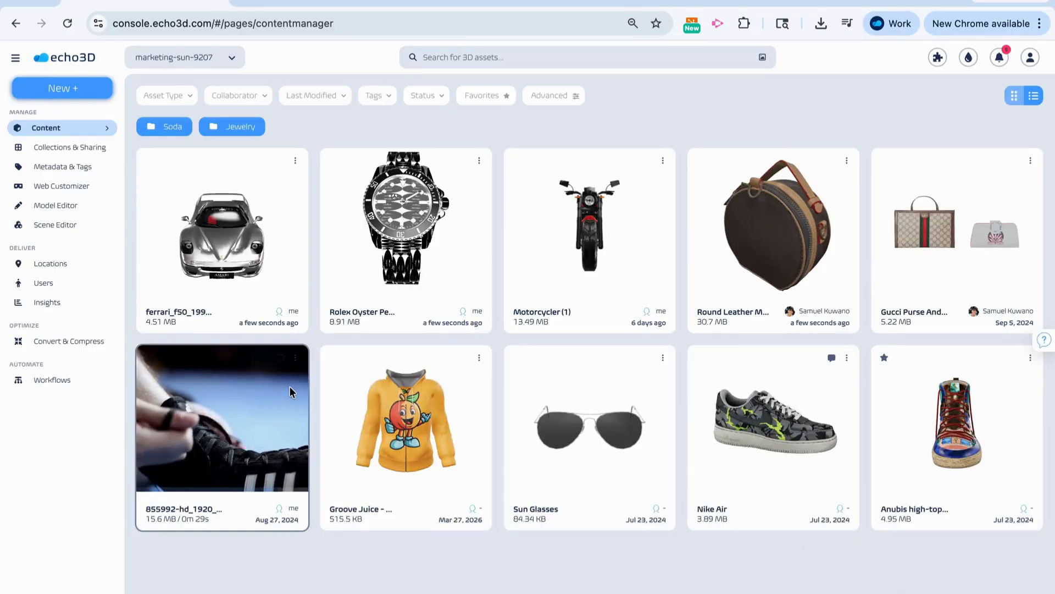
- Examine the trigger options that determine when the Upload Workflow runs
click(58, 379)
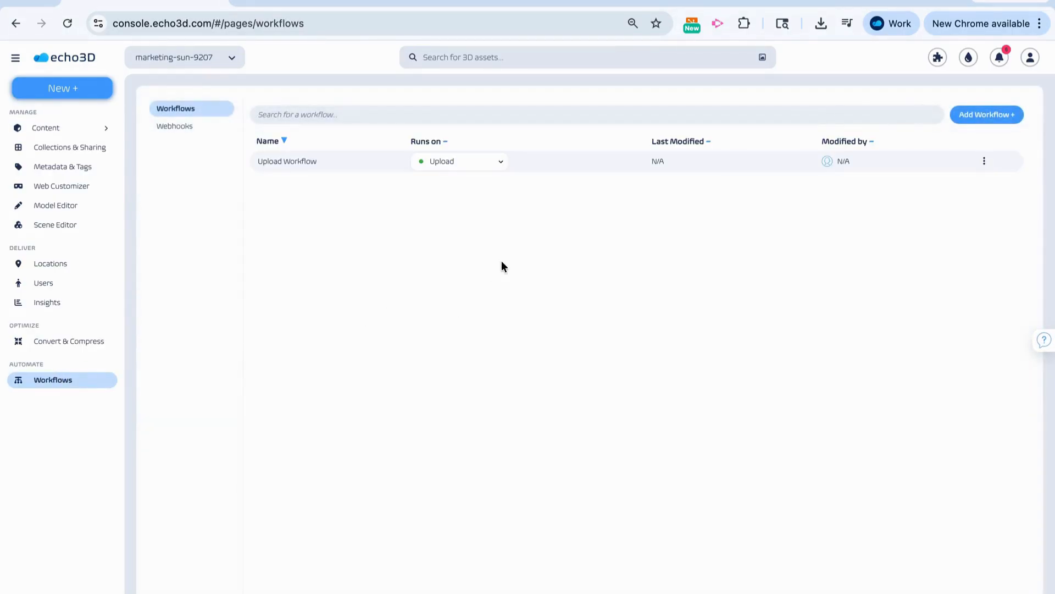
click(490, 165)
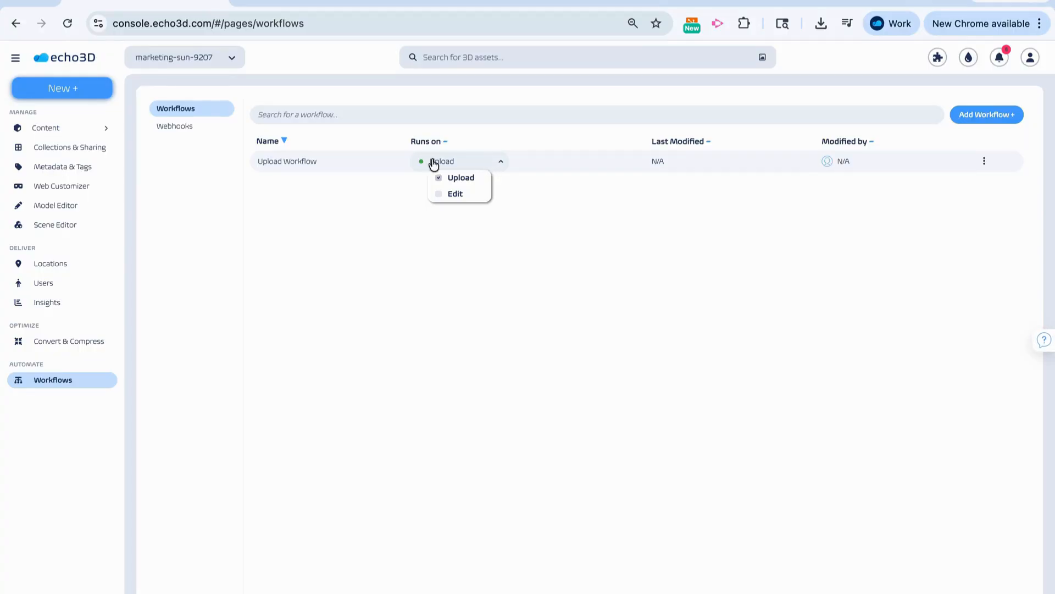
- Return to the content library and open the Ferrari F50 asset to inspect its 3D model
click(104, 130)
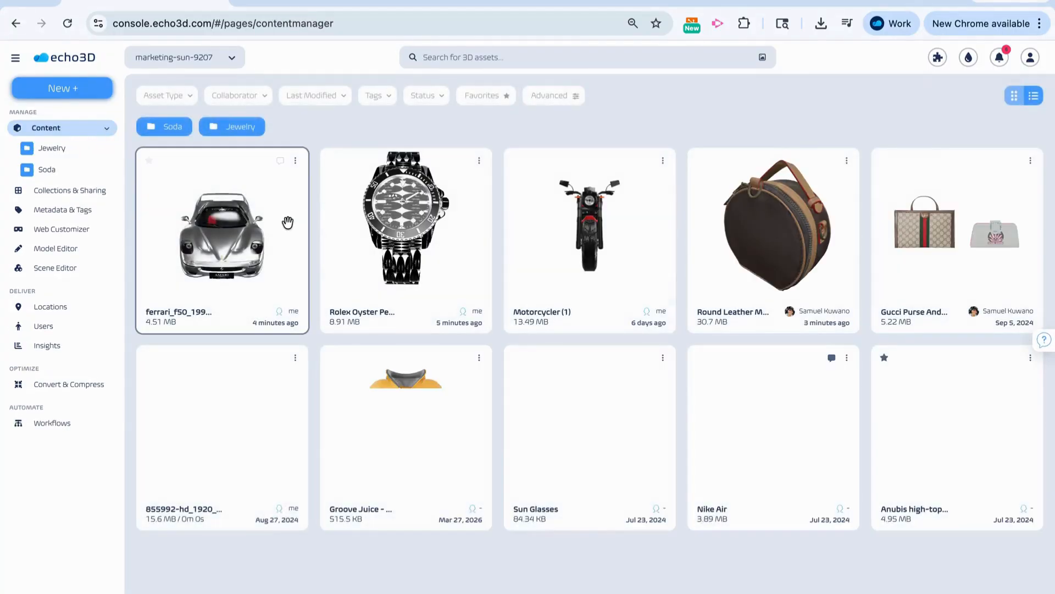
double_click(286, 224)
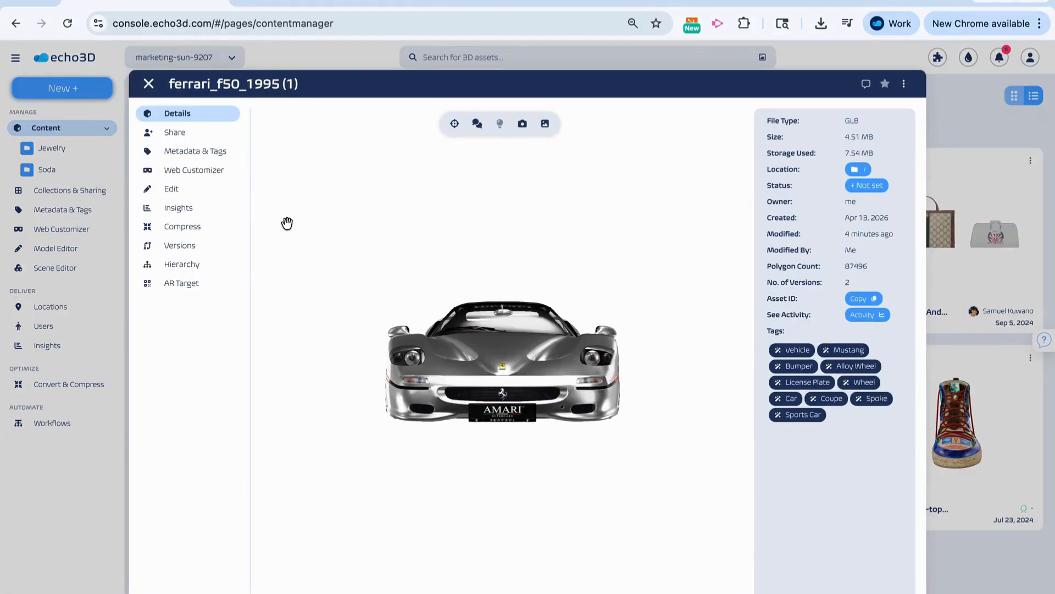
drag(542, 370, 514, 429)
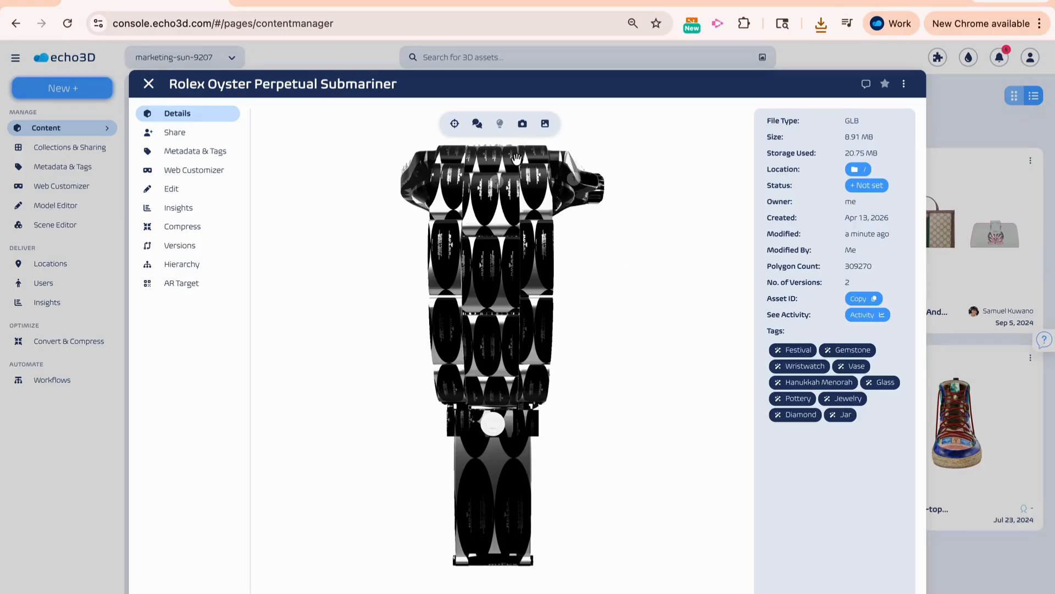
- Orbit the Rolex Oyster Perpetual Submariner model, recenter the camera, and view the watch face from the front
drag(482, 174, 561, 199)
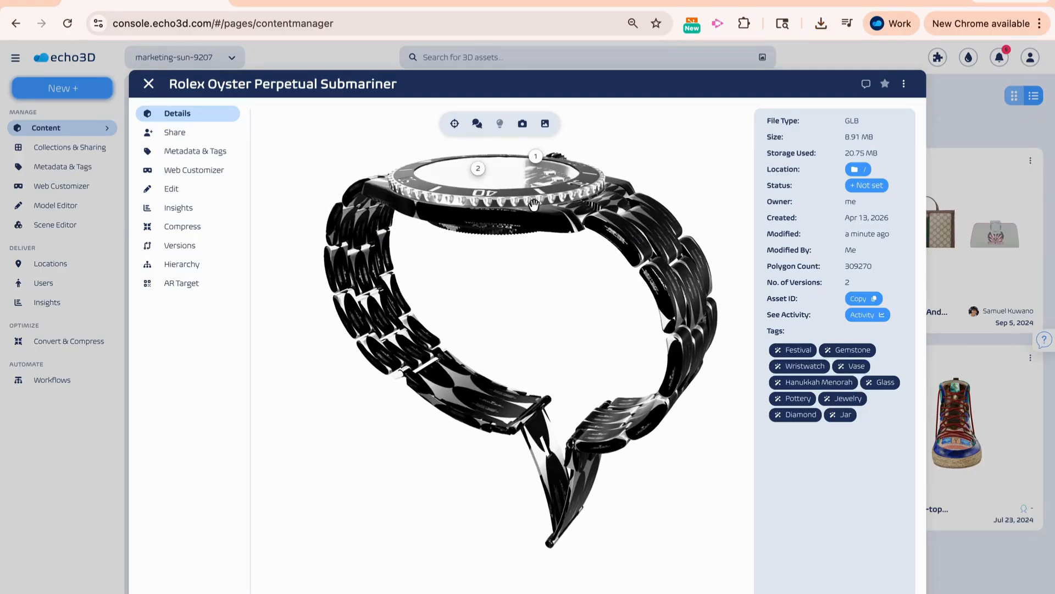
click(453, 127)
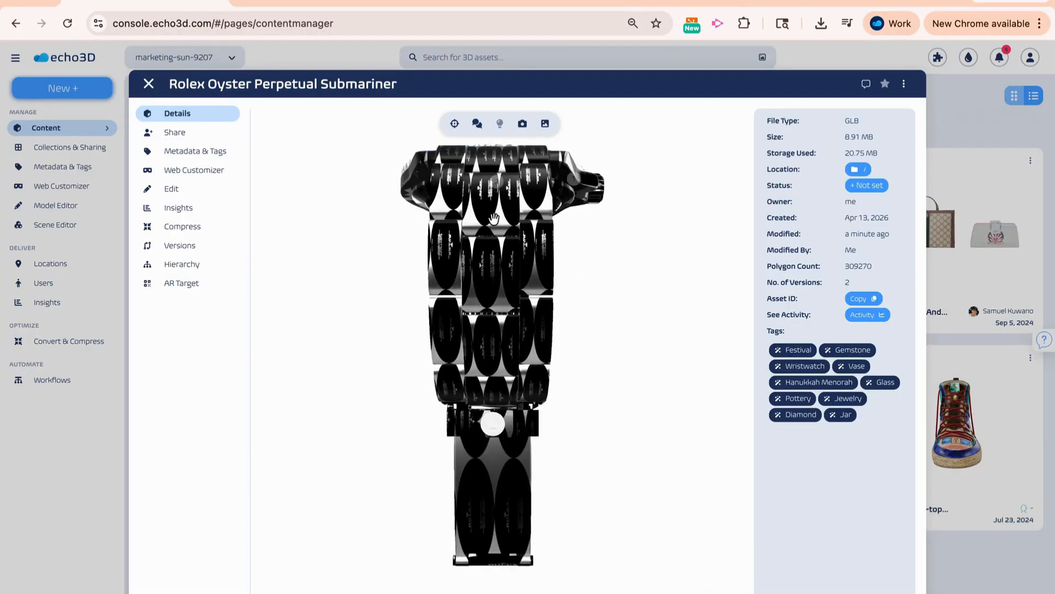
drag(494, 220, 490, 318)
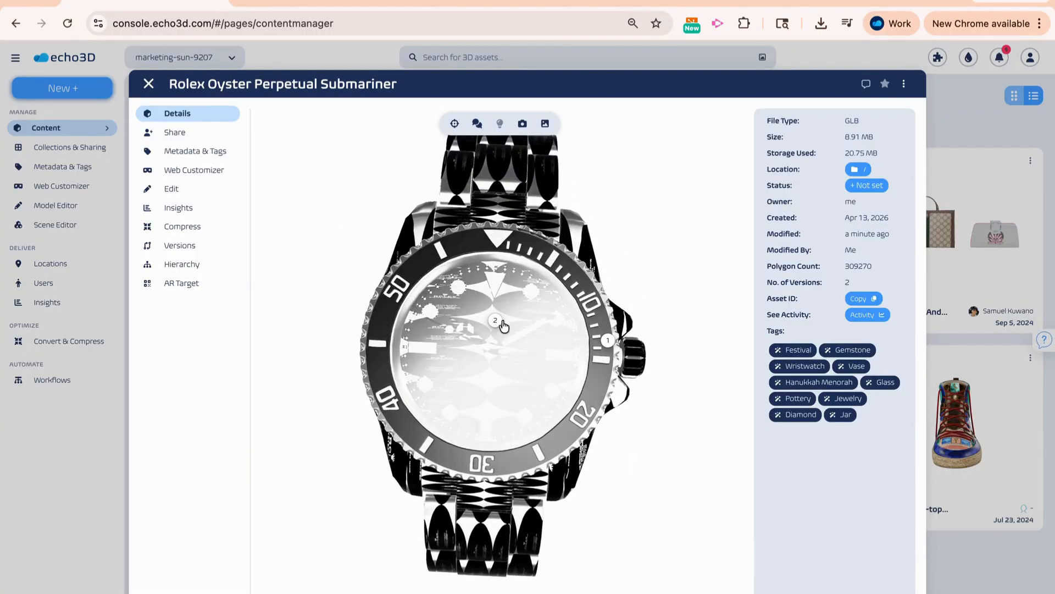
- Open annotation 2 on the watch face, and hide and reshow the model's annotations
click(496, 321)
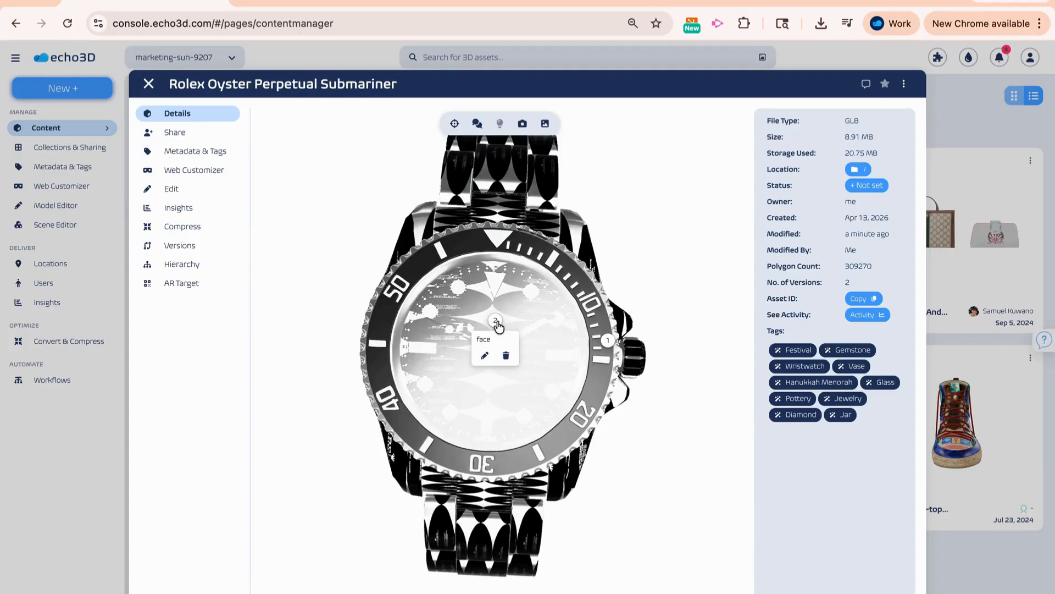
click(478, 125)
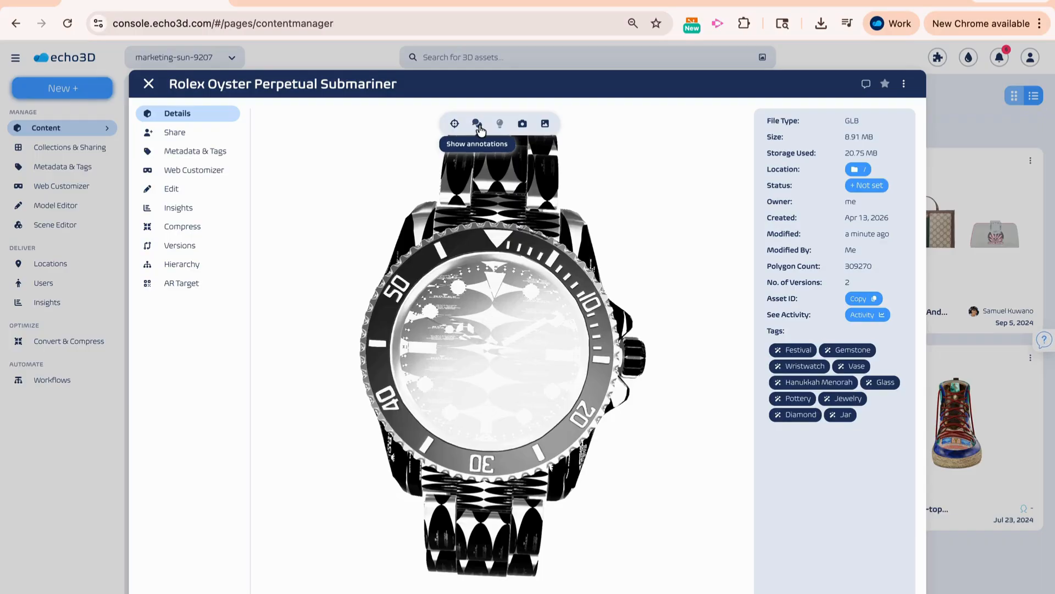
click(478, 124)
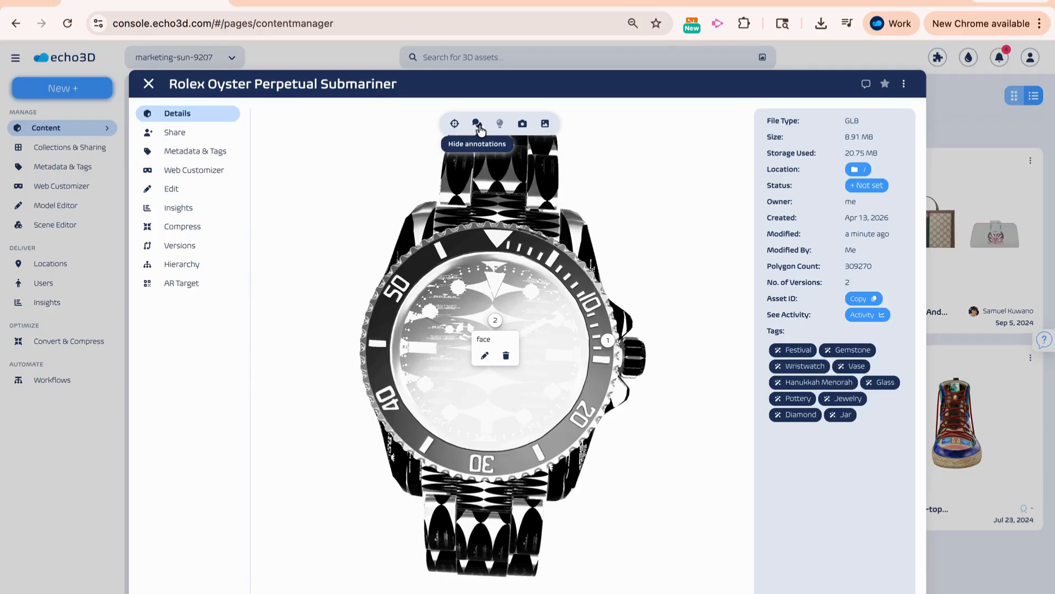
- Take a snapshot of the whole watch from an angled side view
scroll(505, 197, down, 5)
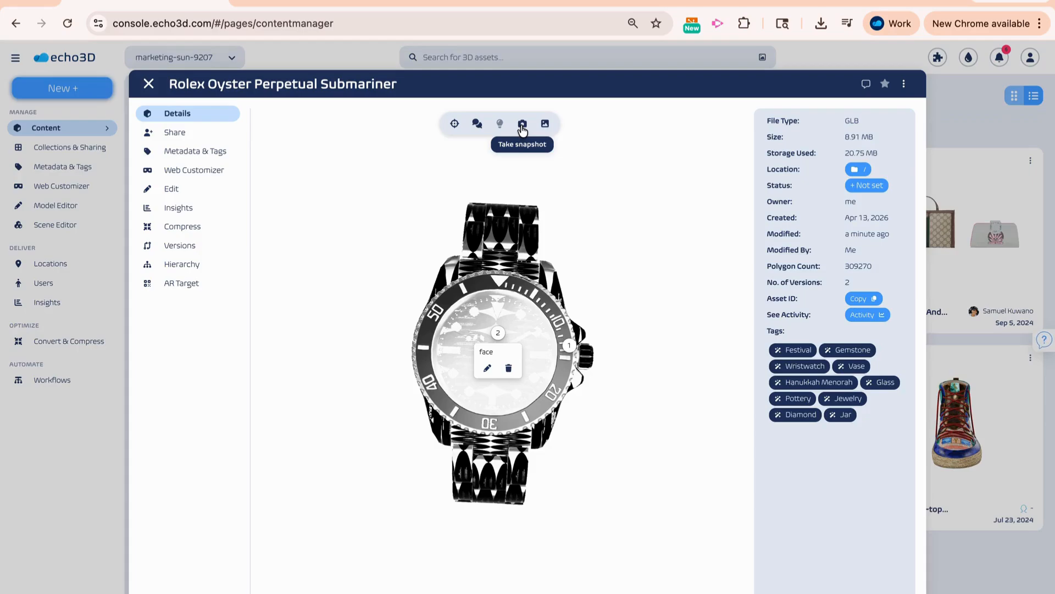
drag(531, 314, 577, 272)
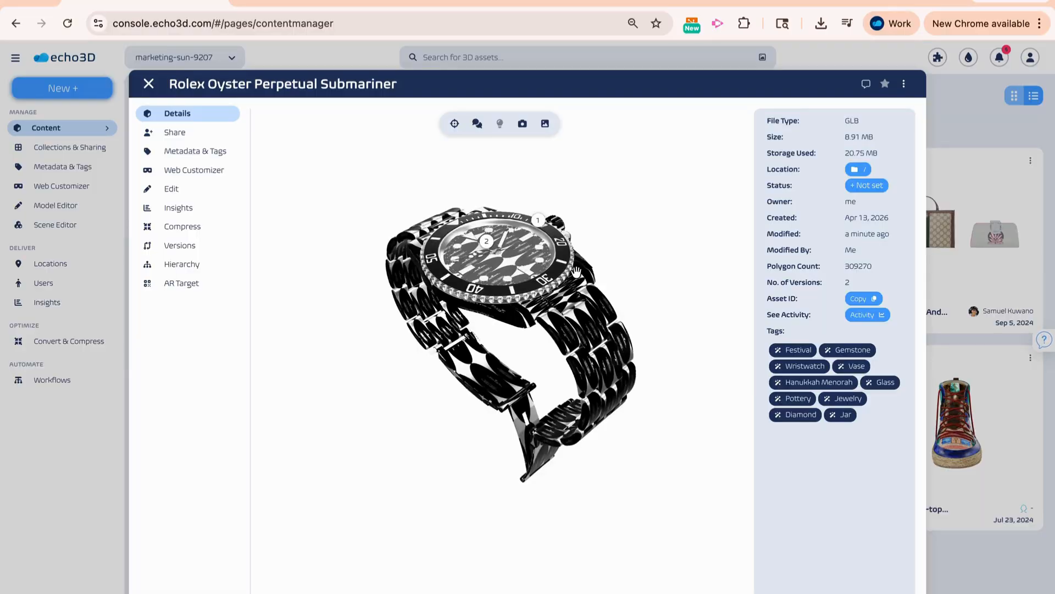
click(523, 126)
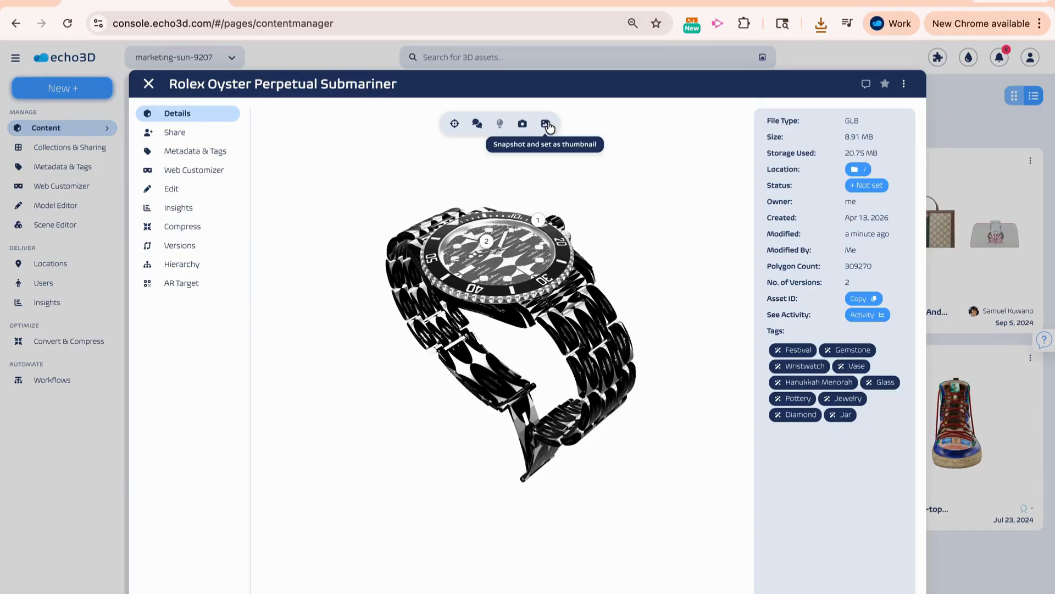
- Set a snapshot of the watch with its face tilted toward the camera as the asset's thumbnail, and close the asset
drag(547, 247, 523, 288)
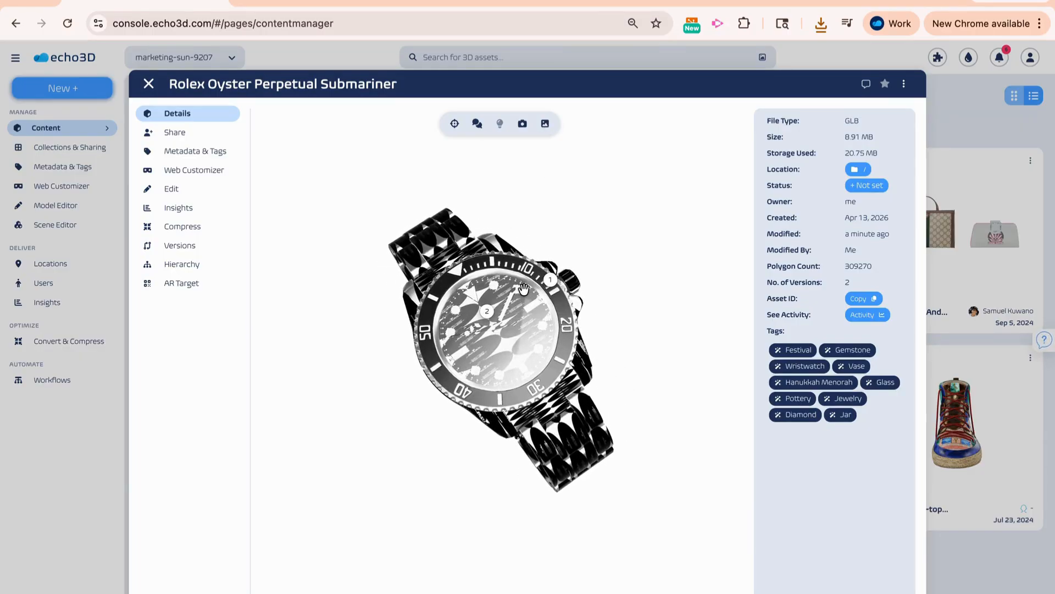
click(545, 125)
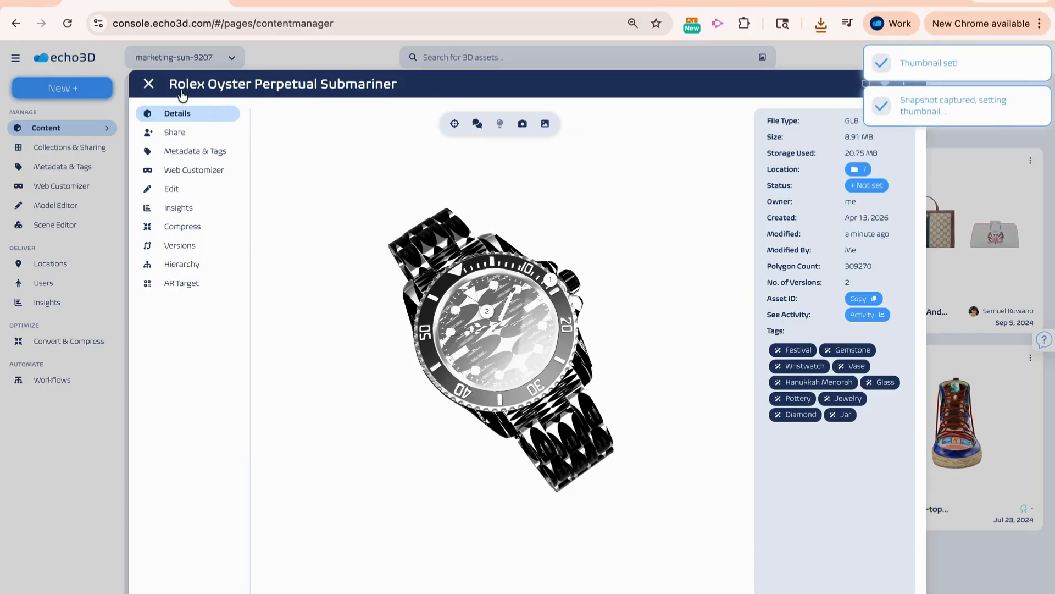
click(148, 84)
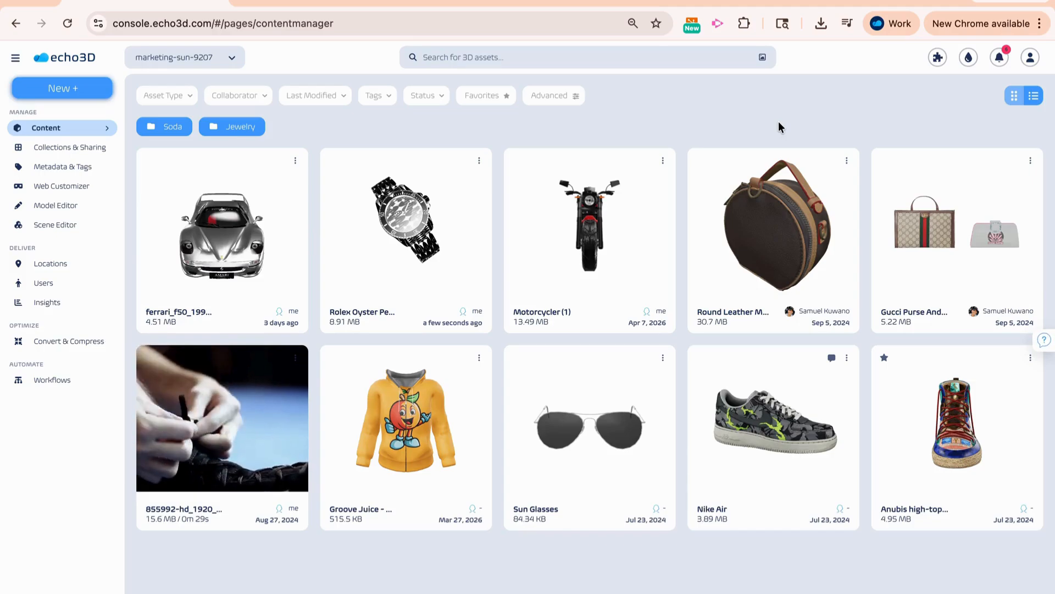
- Open the API key and security key settings together with the available SDK downloads
click(938, 57)
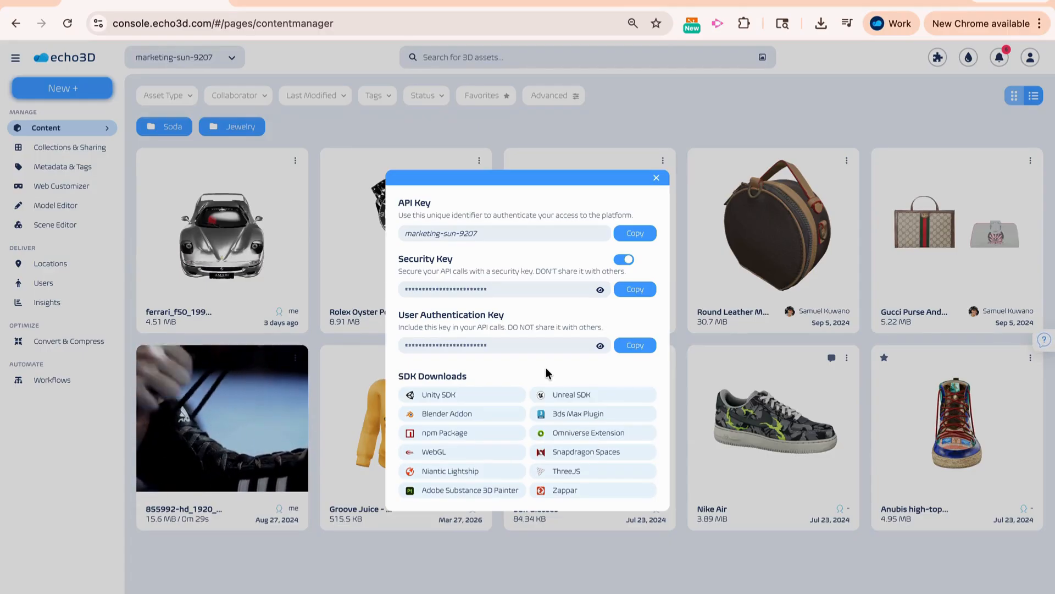
- Close the API key settings, and view the details of the 855992-hd_1920_1080_25fps video before closing it
click(656, 178)
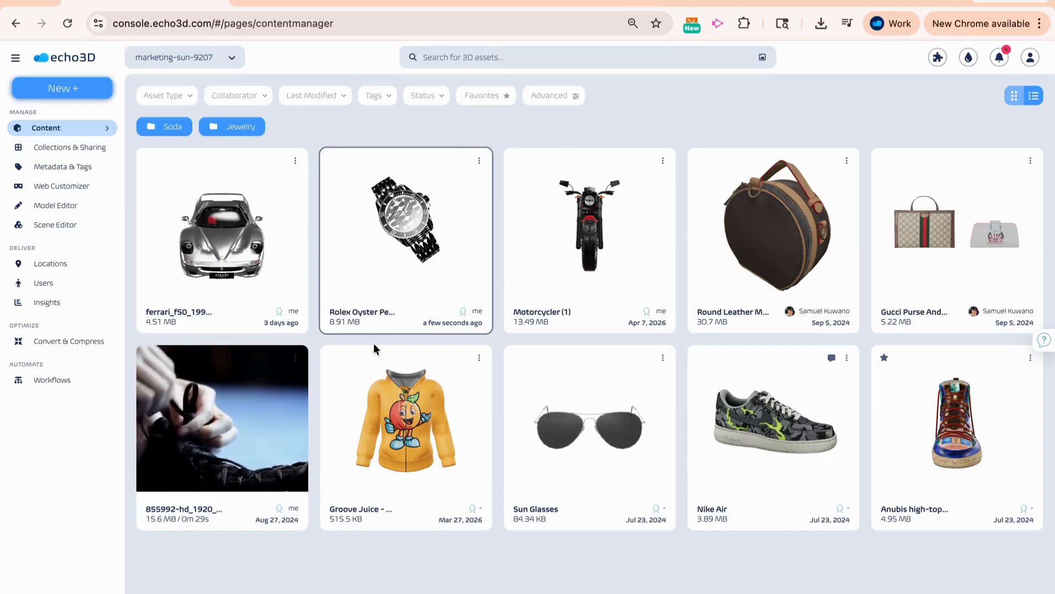
click(238, 389)
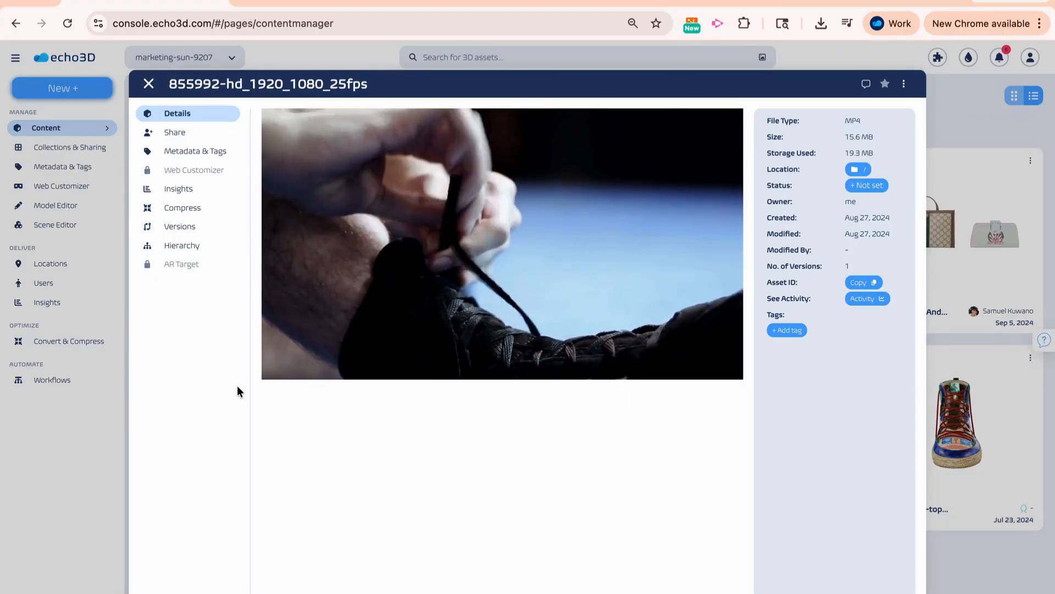
key(Escape)
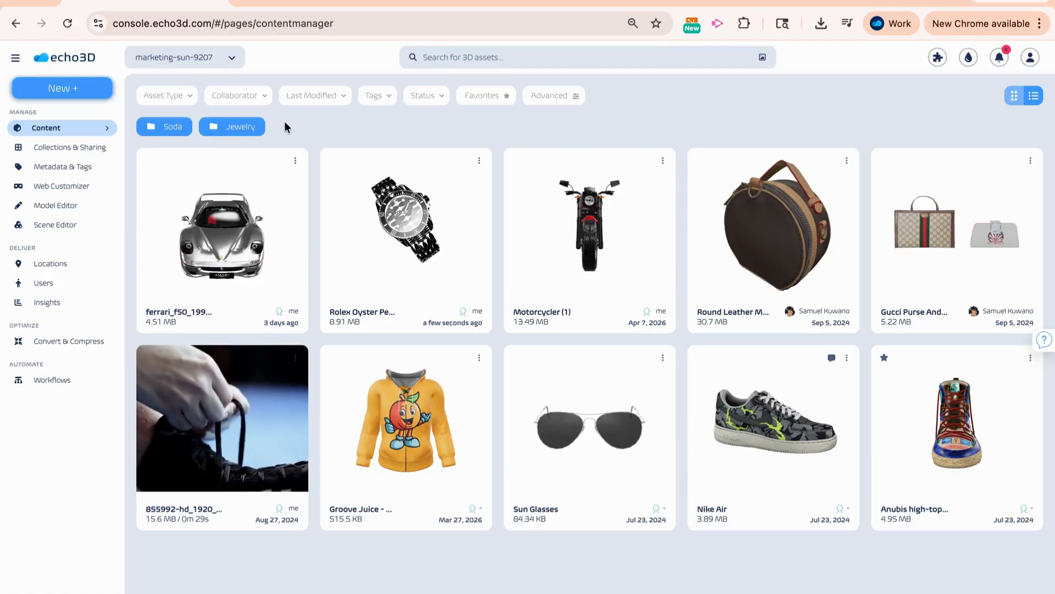
- View the destination folders for organizing the ferrari_f50 asset, cancel the move, and expand the Content folder list
click(296, 162)
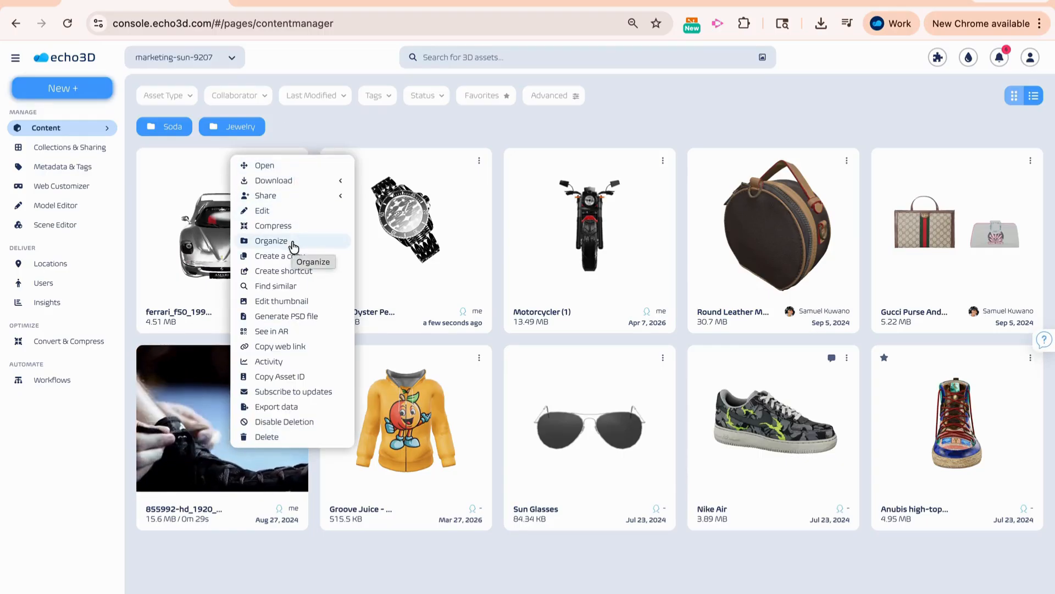
click(271, 241)
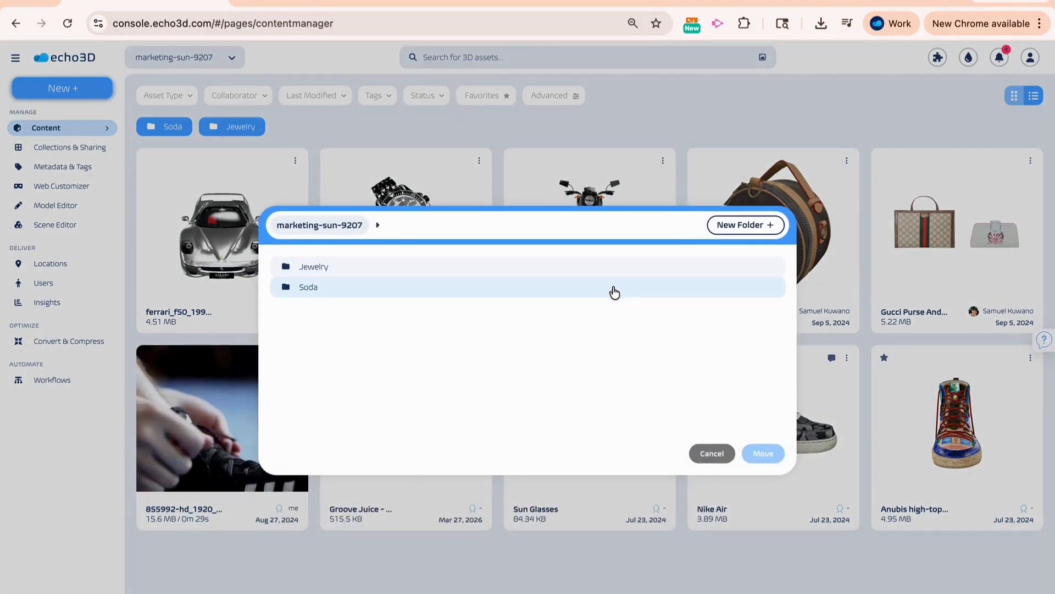
click(712, 453)
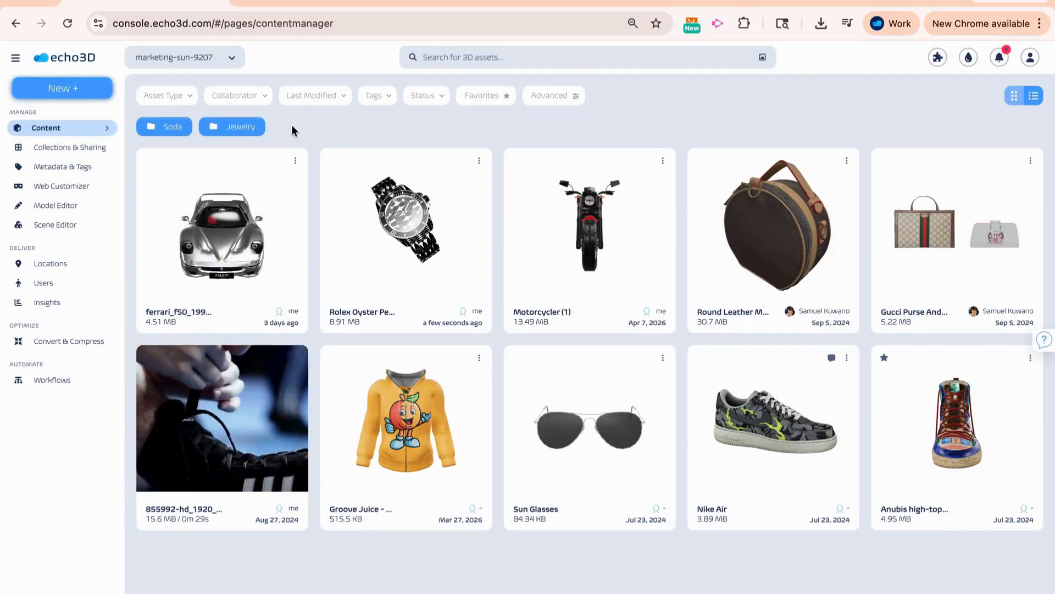
click(106, 132)
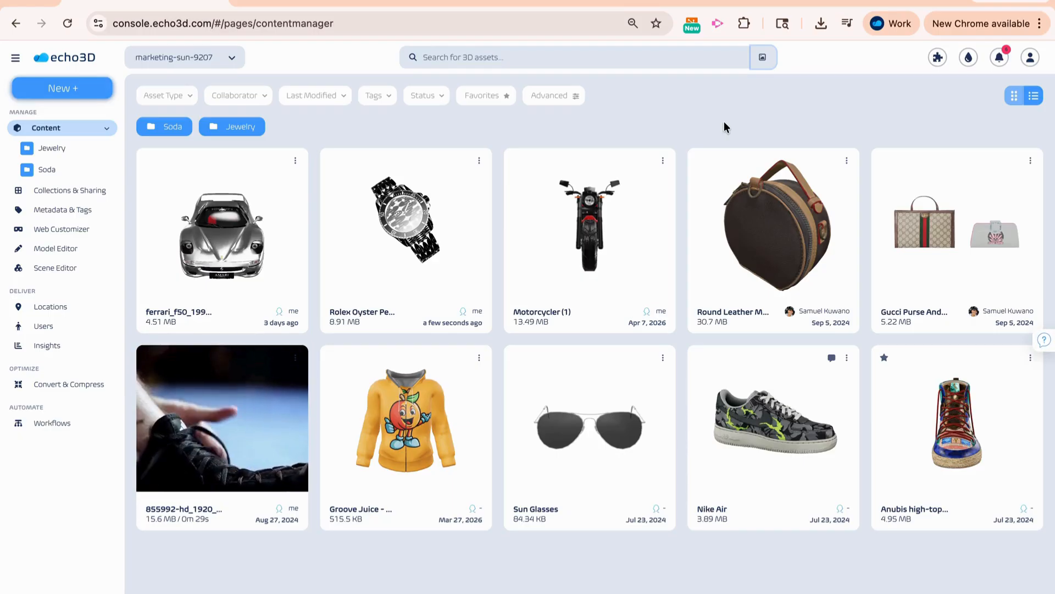
- Search all 3D assets for "car", browse the results across the collections, and clear the search
click(658, 61)
text(car)
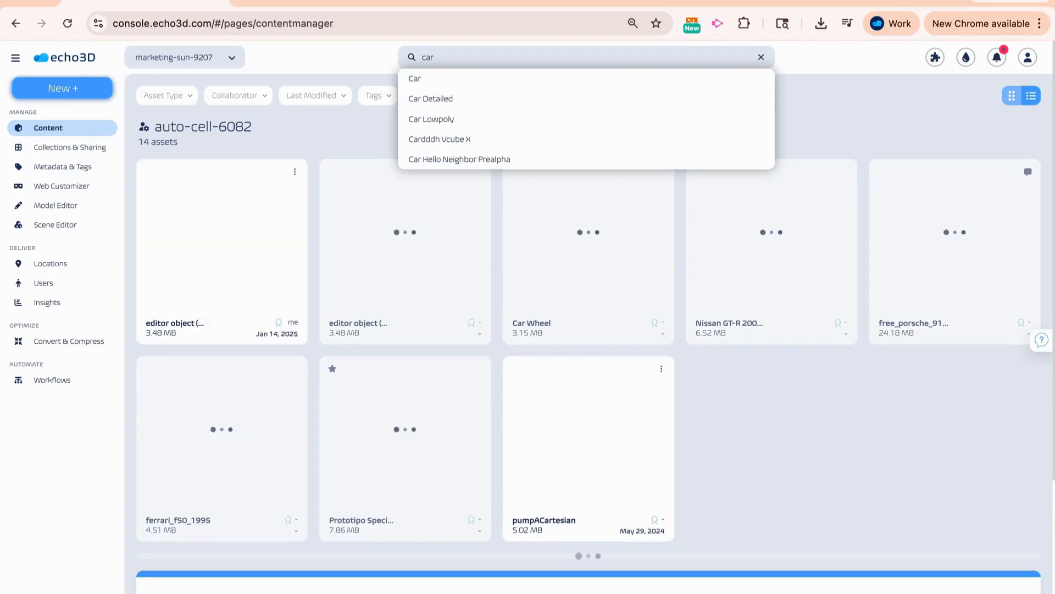
click(824, 118)
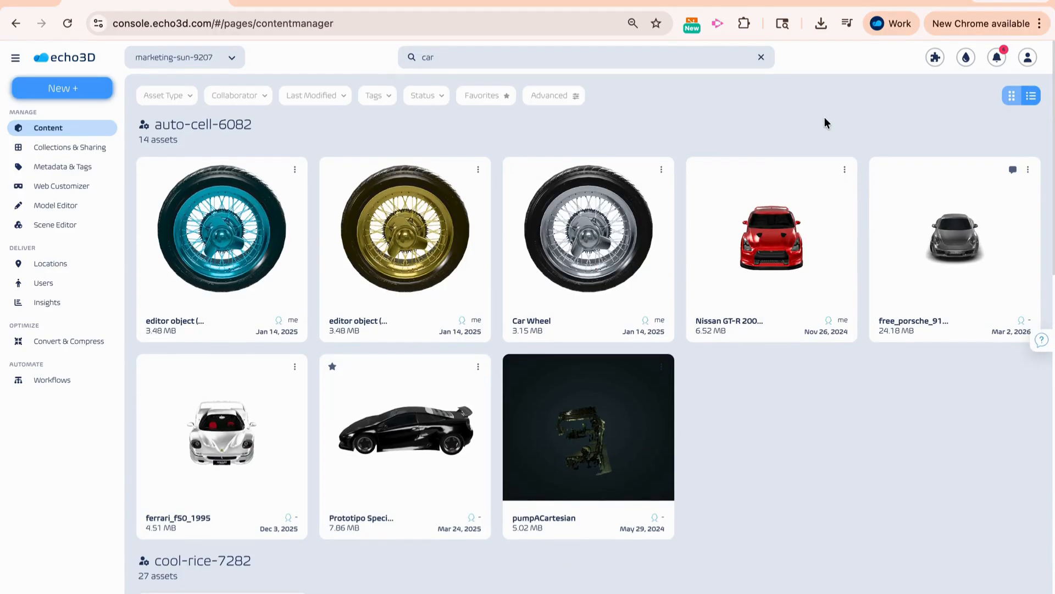
scroll(824, 117, down, 8)
scroll(824, 117, down, 13)
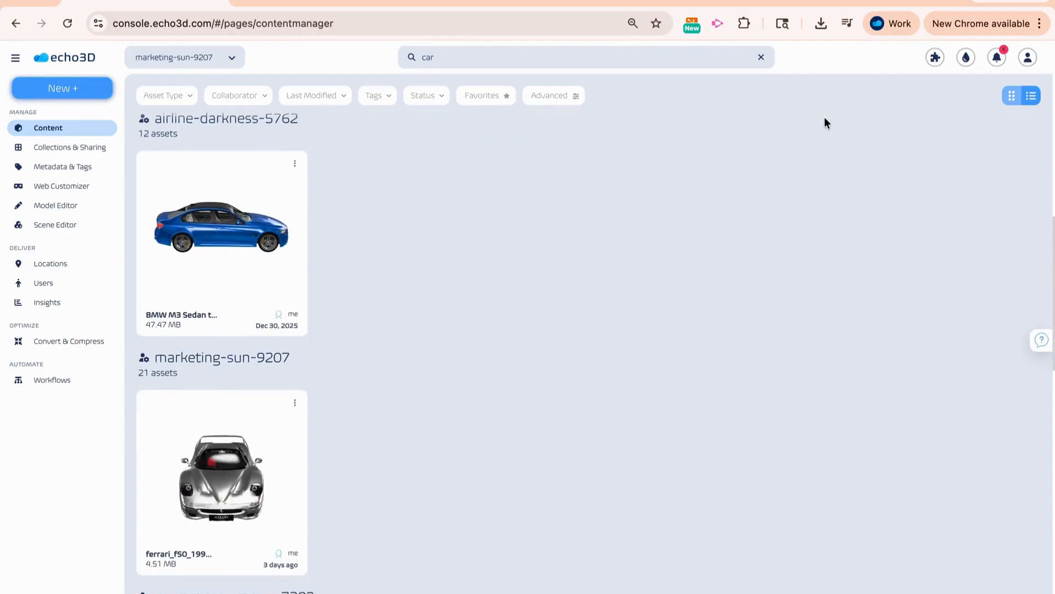
scroll(824, 118, down, 13)
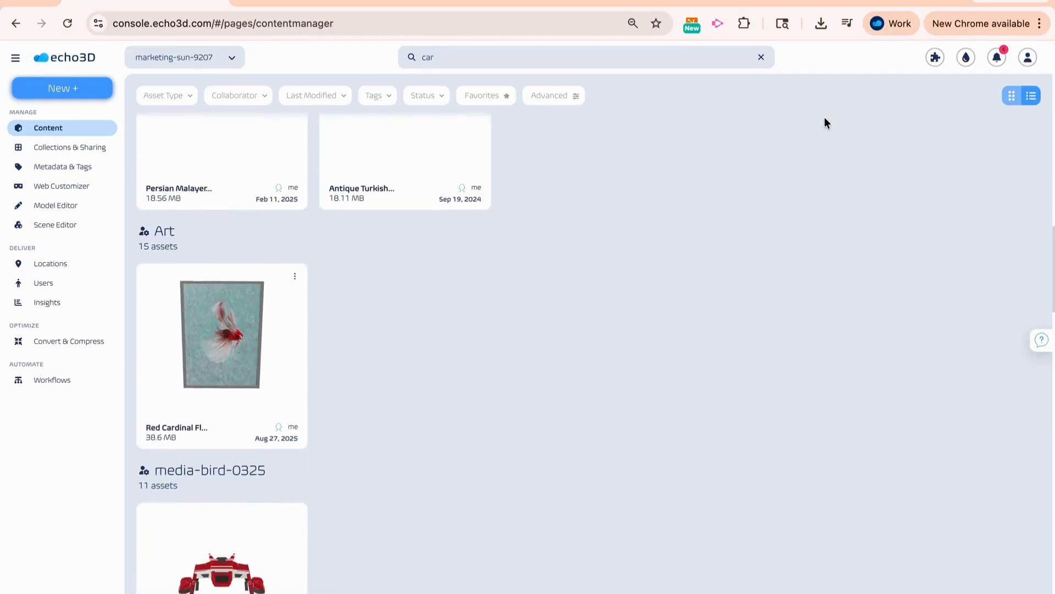
scroll(824, 117, up, 20)
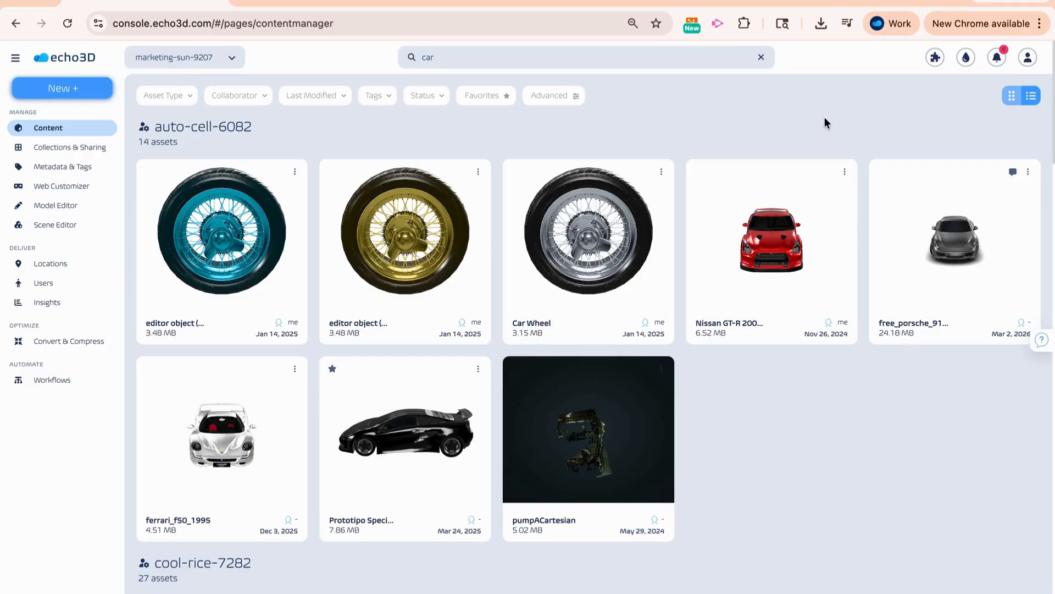
click(761, 57)
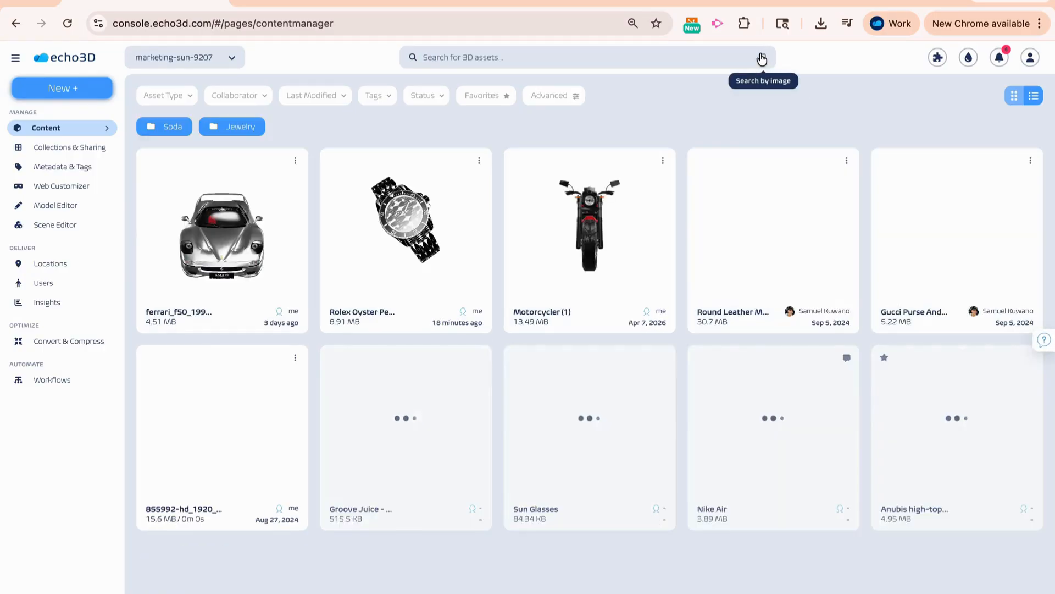
- Search for assets by image using the car screenshot from the Desktop folder, and clear the search
click(758, 67)
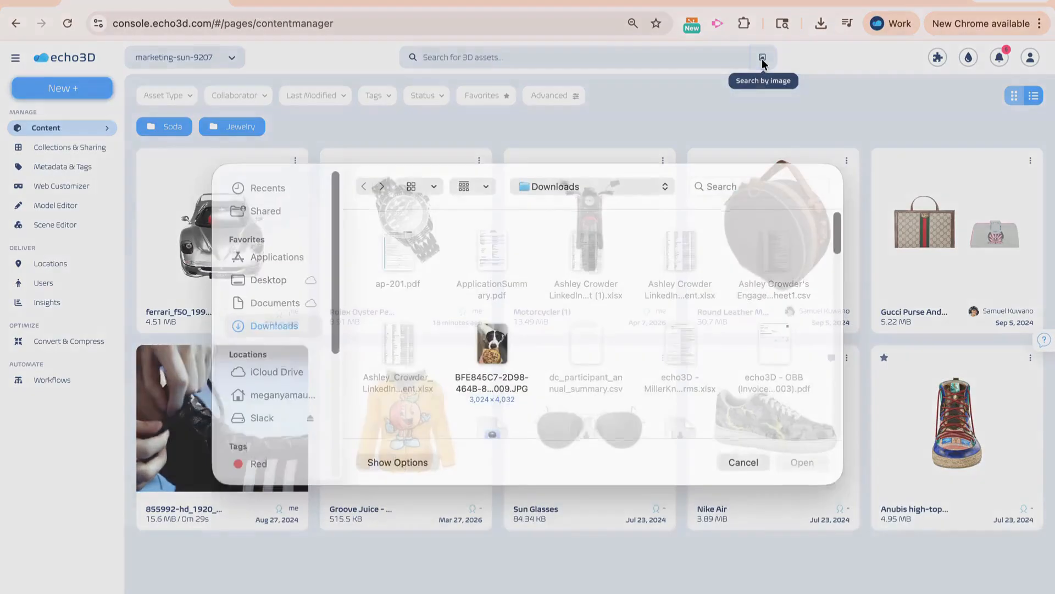
click(269, 295)
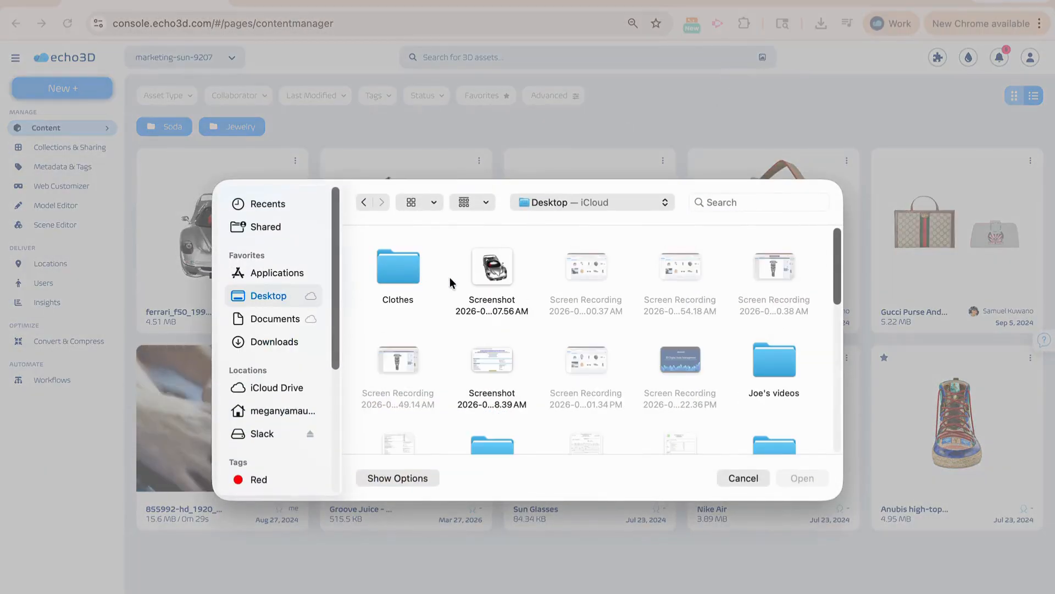
click(489, 272)
click(786, 479)
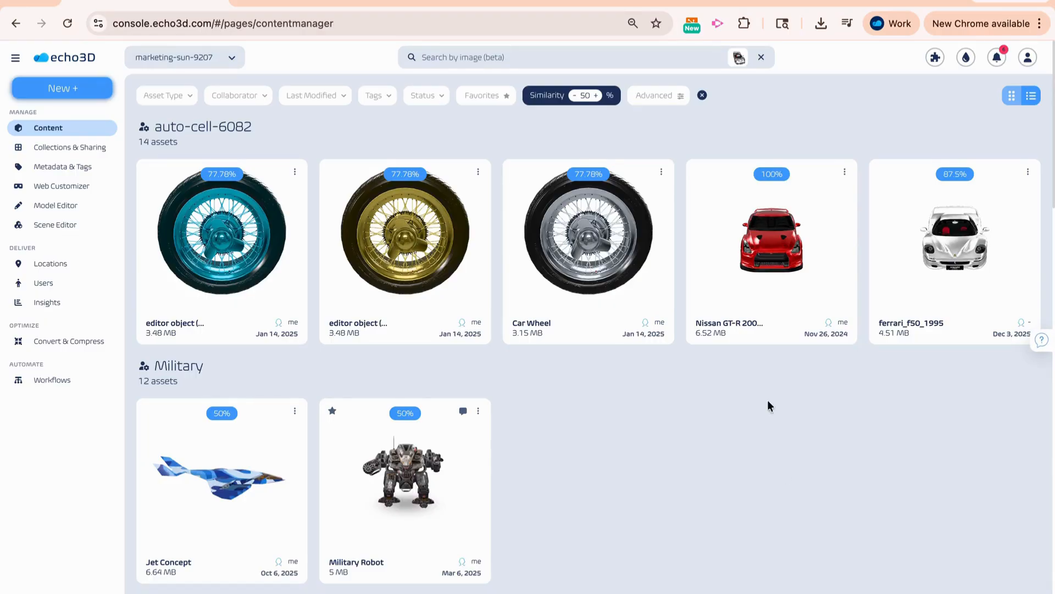
click(762, 58)
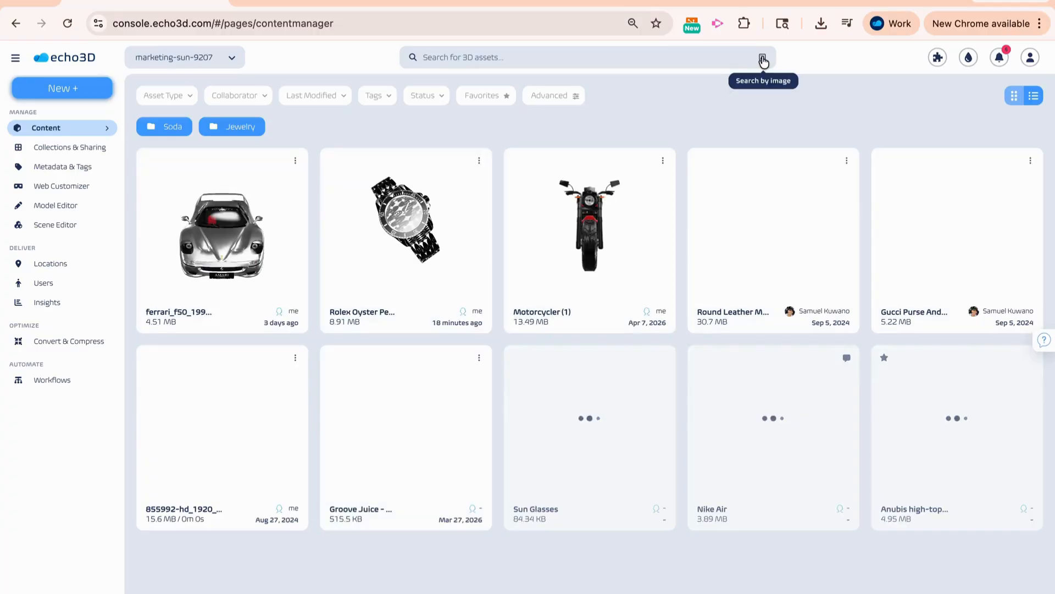
- Find assets similar to the ferrari_f50 model and raise the similarity threshold
click(295, 161)
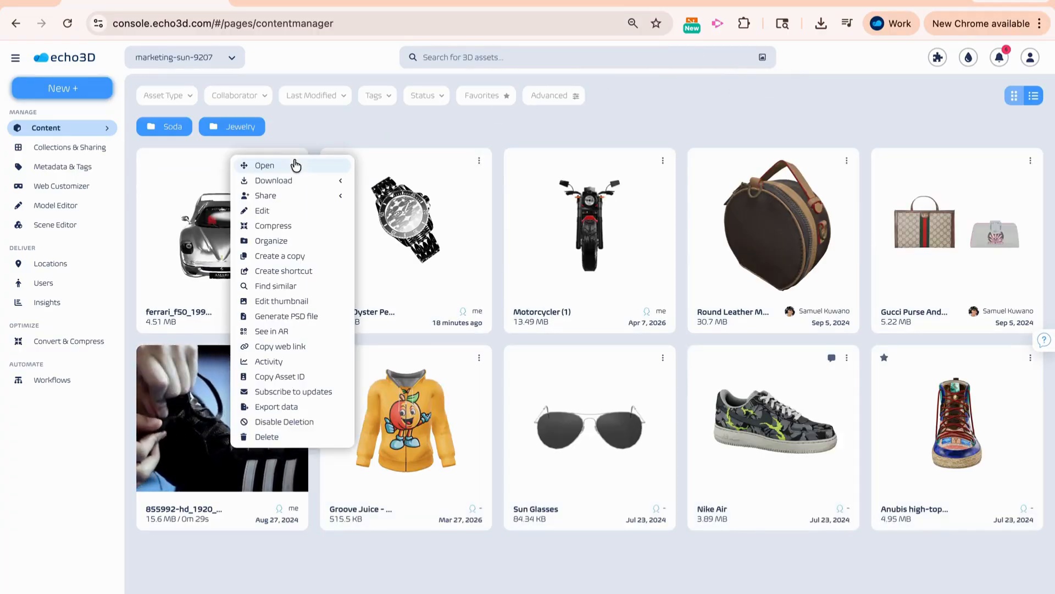
click(285, 285)
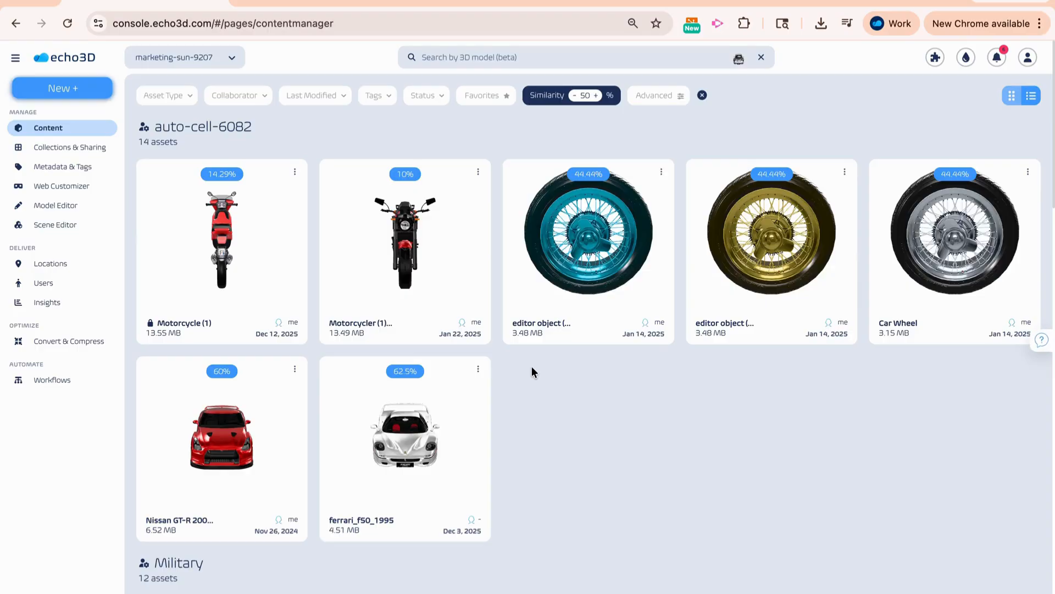
click(596, 96)
click(596, 96)
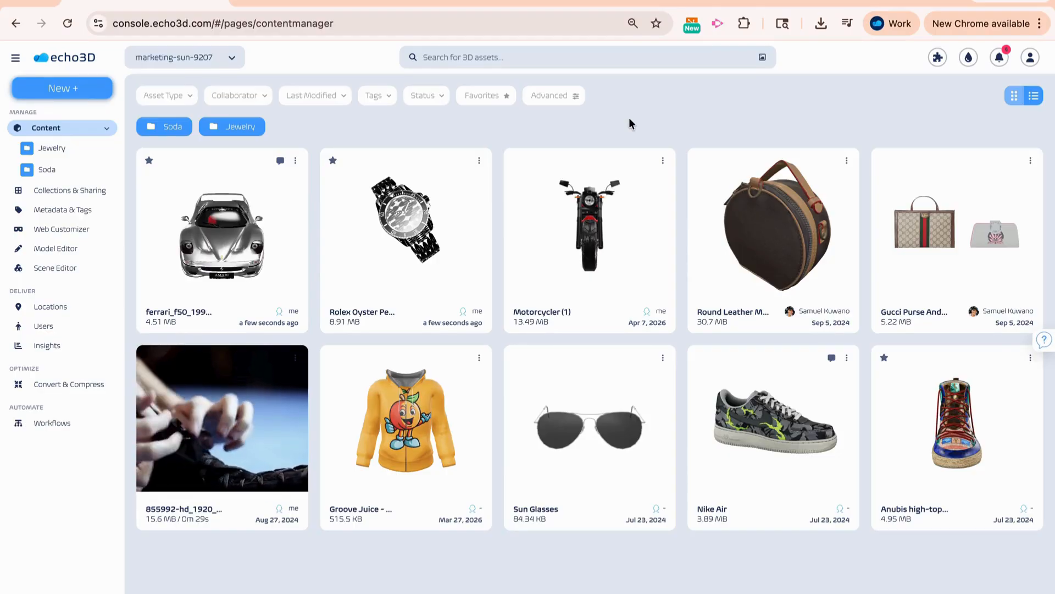
- Open the advanced filters and inspect the asset type, collaborator and last modified options
click(562, 99)
click(584, 218)
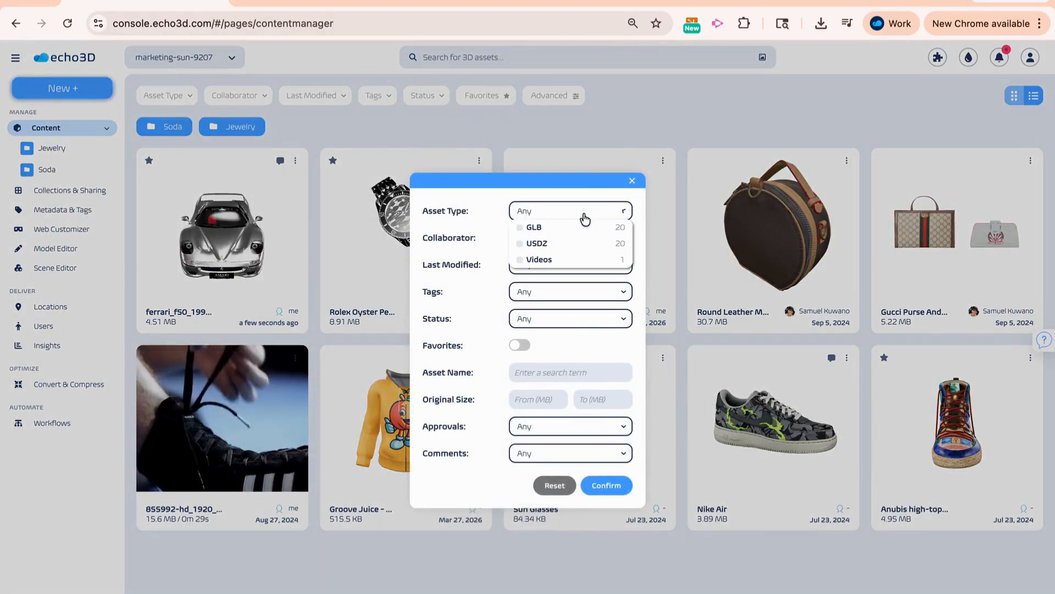
click(585, 217)
click(585, 242)
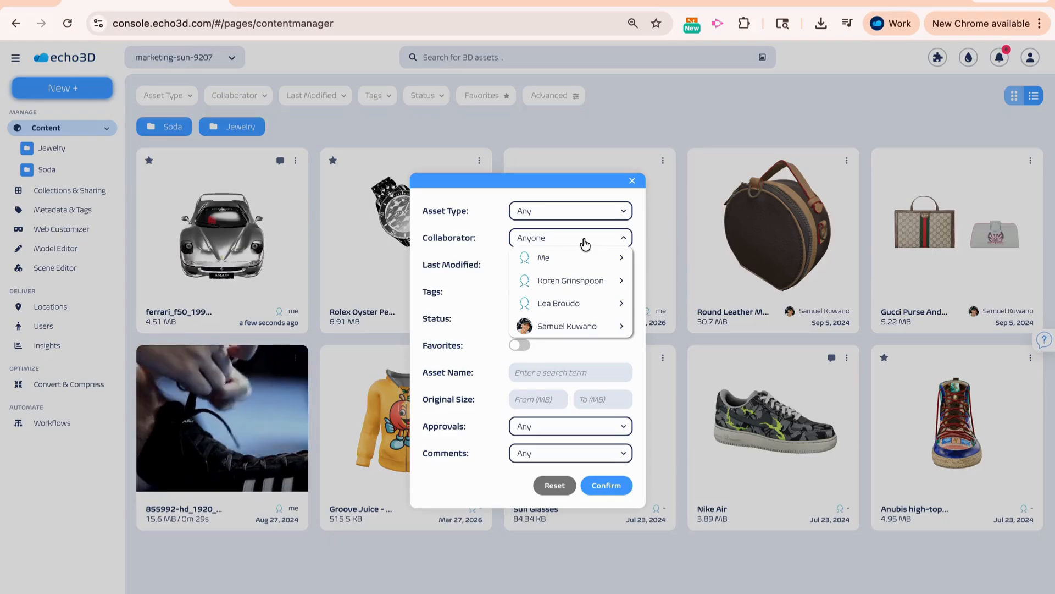
click(585, 242)
click(585, 265)
click(585, 268)
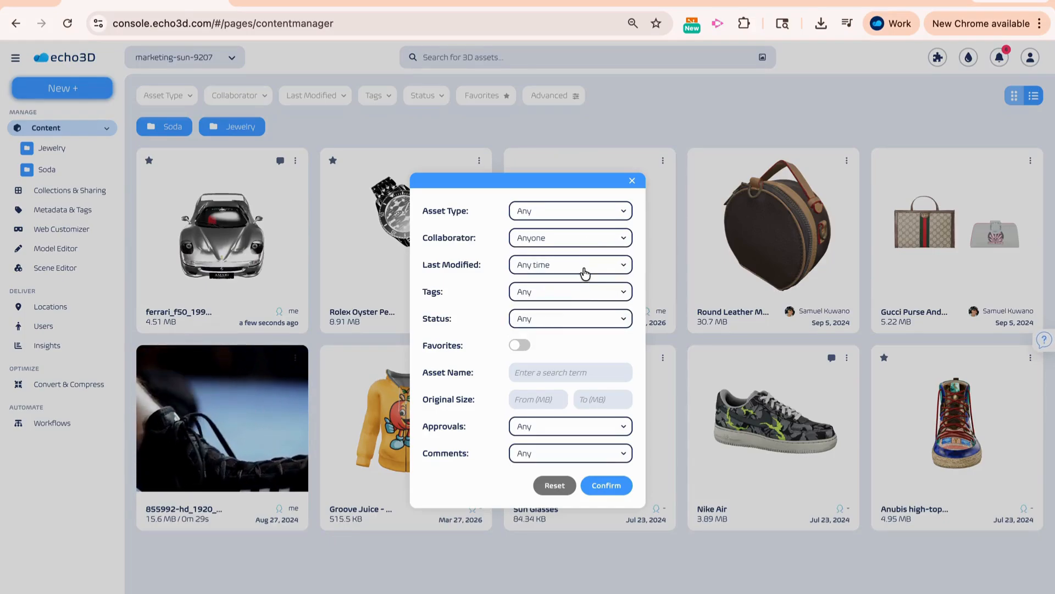
- Inspect the tags and status filter options, and switch the favorites filter on and back off
click(585, 297)
click(585, 297)
click(582, 322)
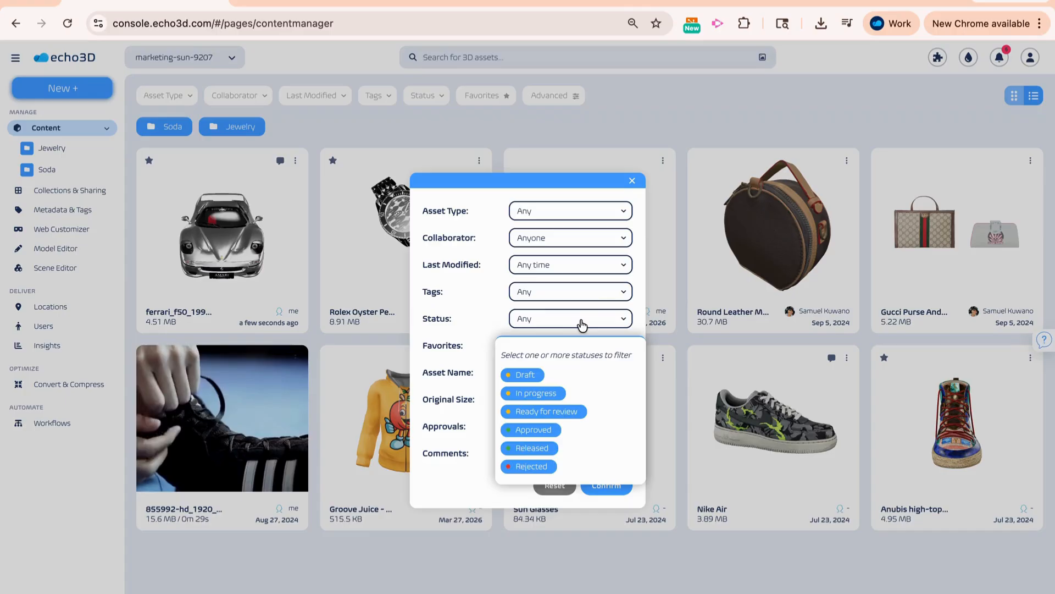
click(582, 324)
click(521, 346)
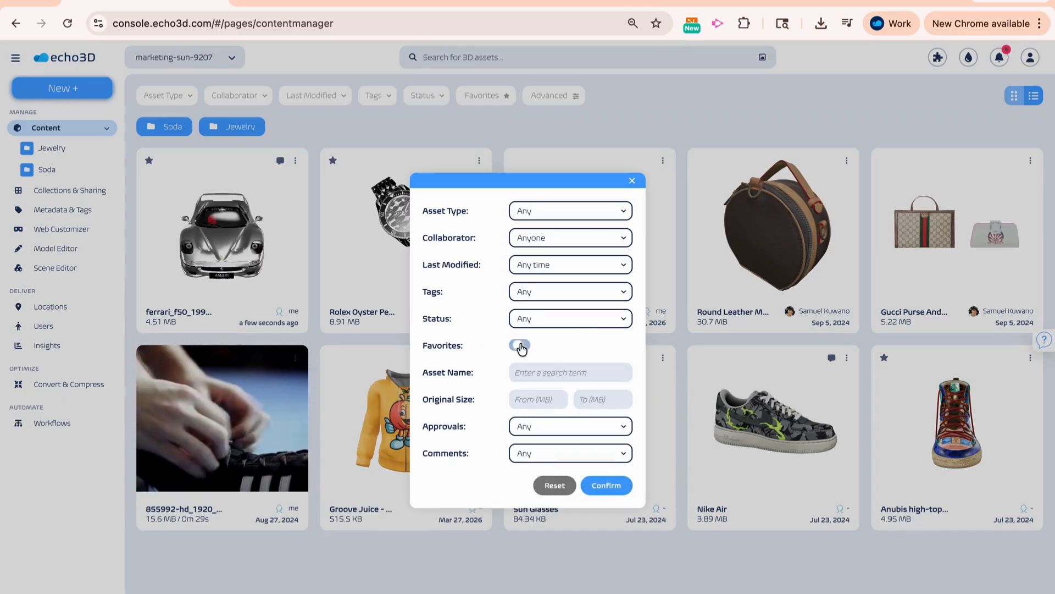
click(521, 345)
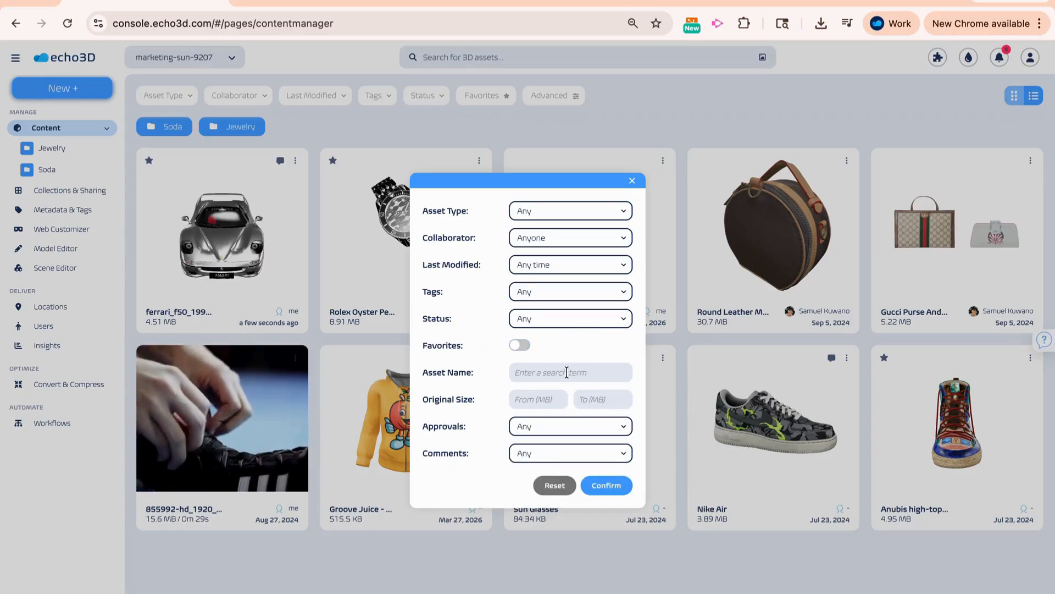
- Inspect the approvals and comments filter options, and close the advanced filters without applying any
click(563, 433)
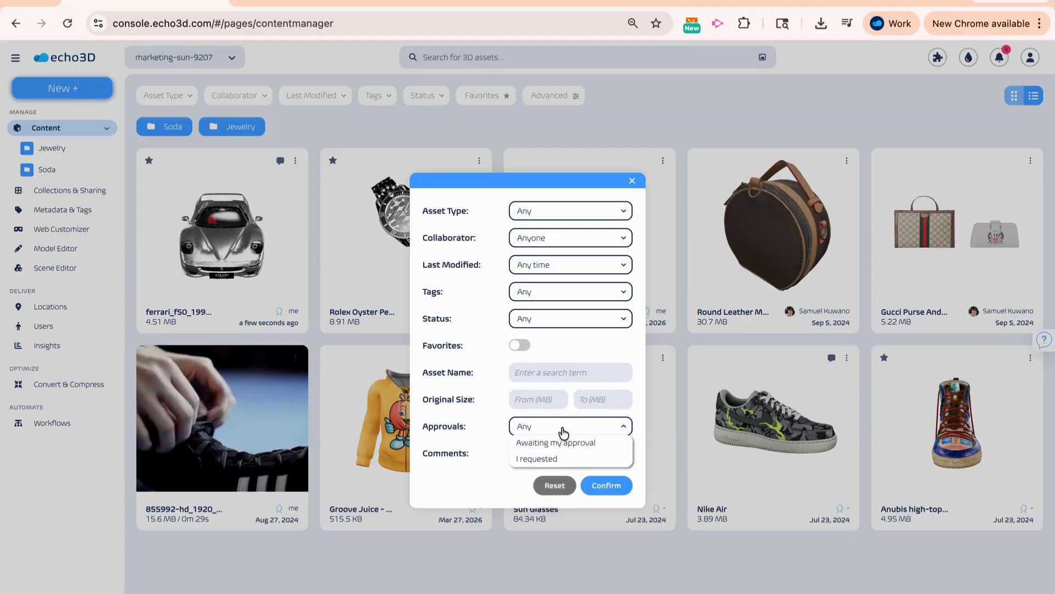
click(559, 455)
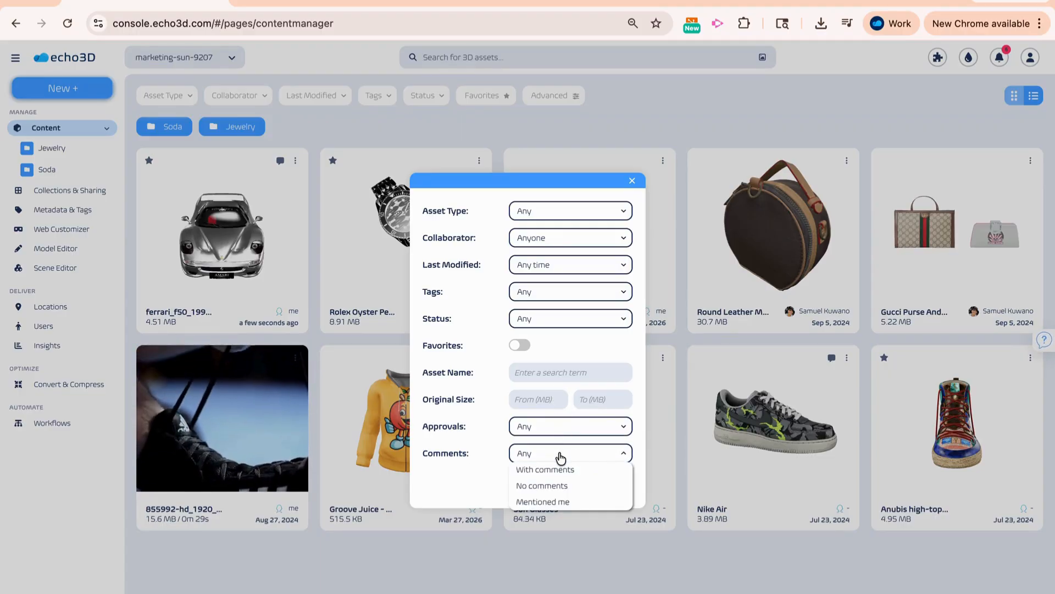
click(784, 111)
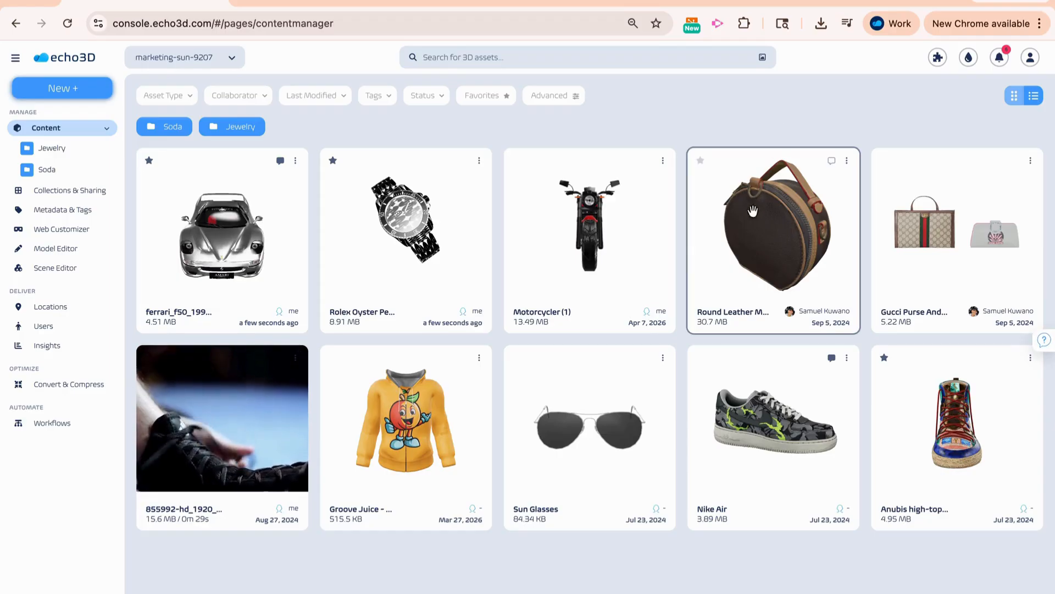
- Remove Groove Juice - Hoodie as a child in the hierarchy of the Round Leather Mini Purse asset
click(748, 229)
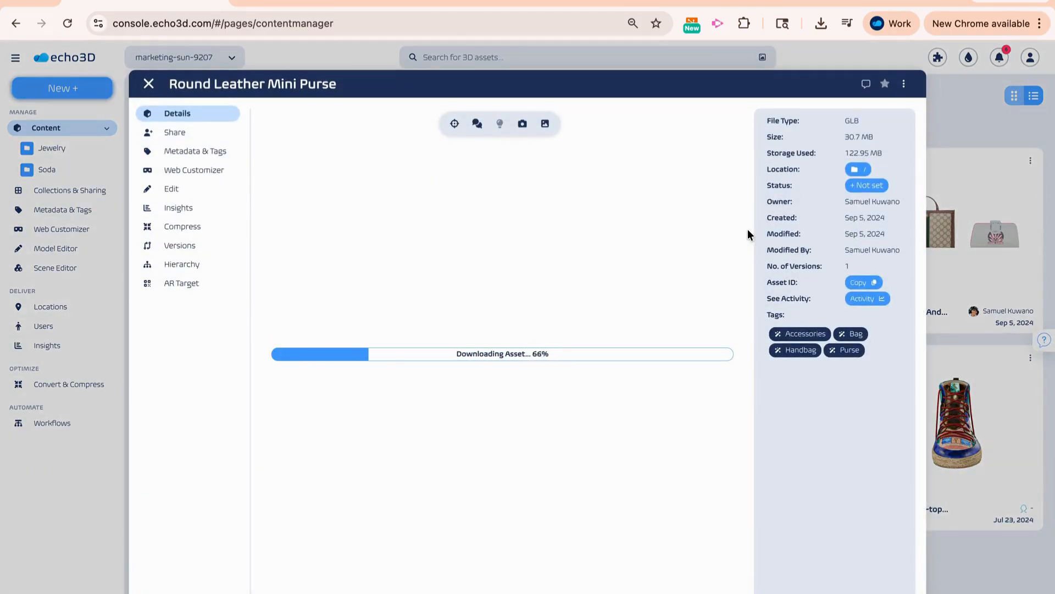
click(201, 268)
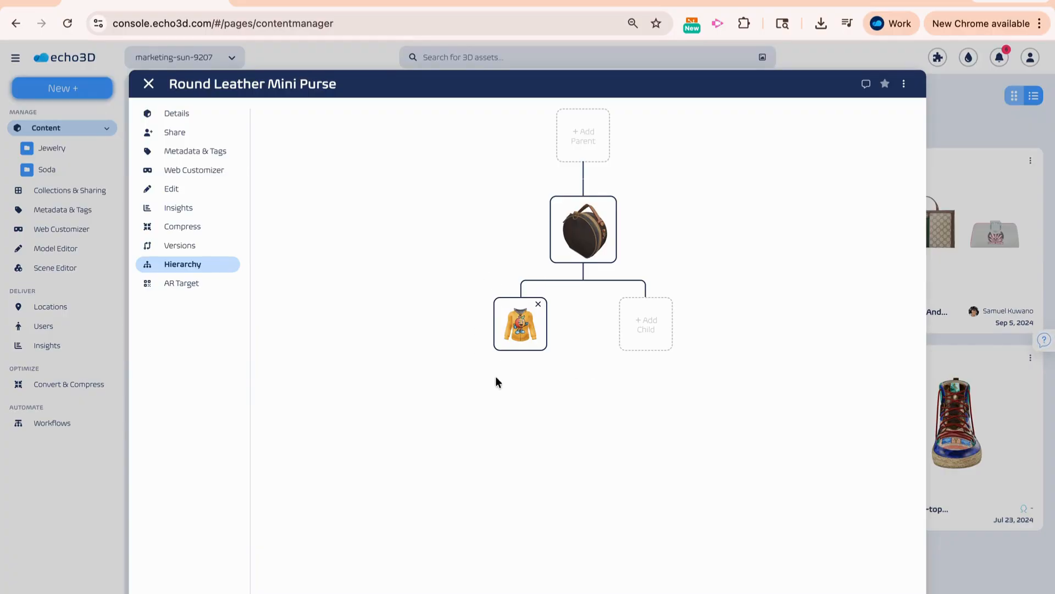
click(539, 305)
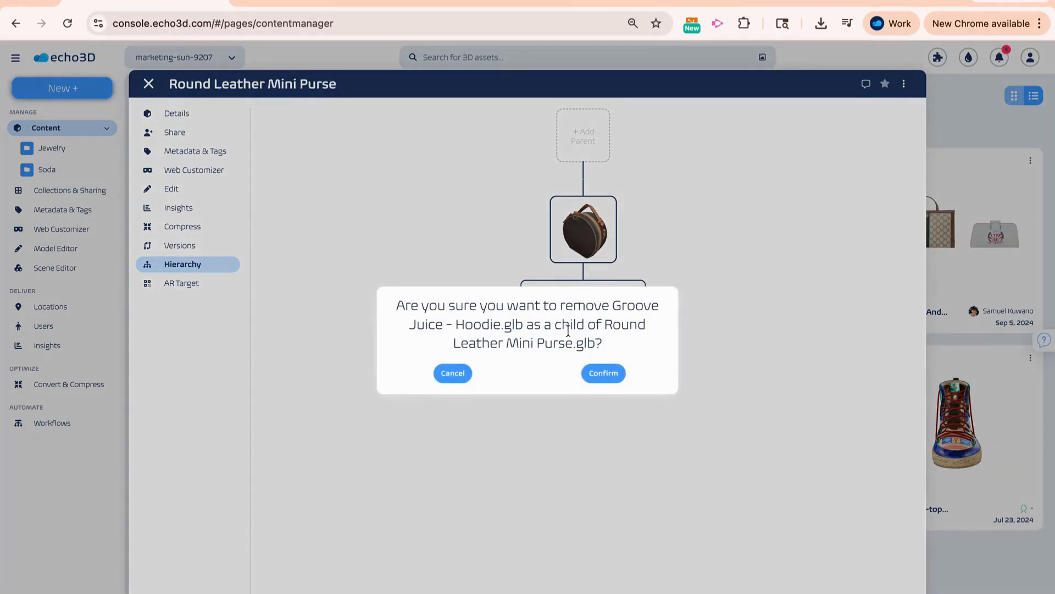
click(611, 373)
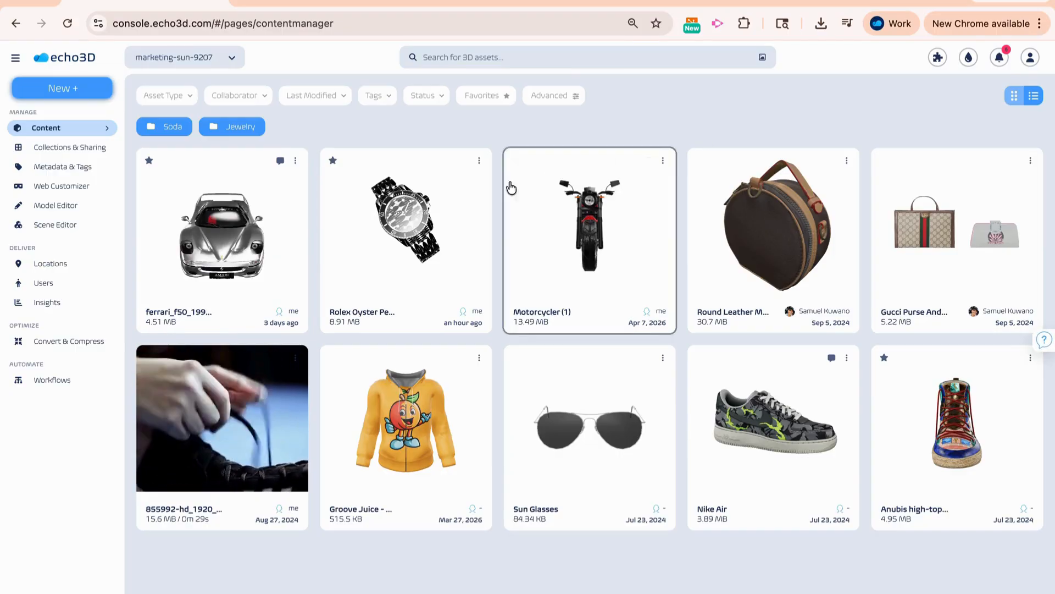
- Compare versions 0 and 1 of the ferrari_f50_1995 (1) asset, and inspect version 0's options and the option for adding a version
mouse_move(288, 262)
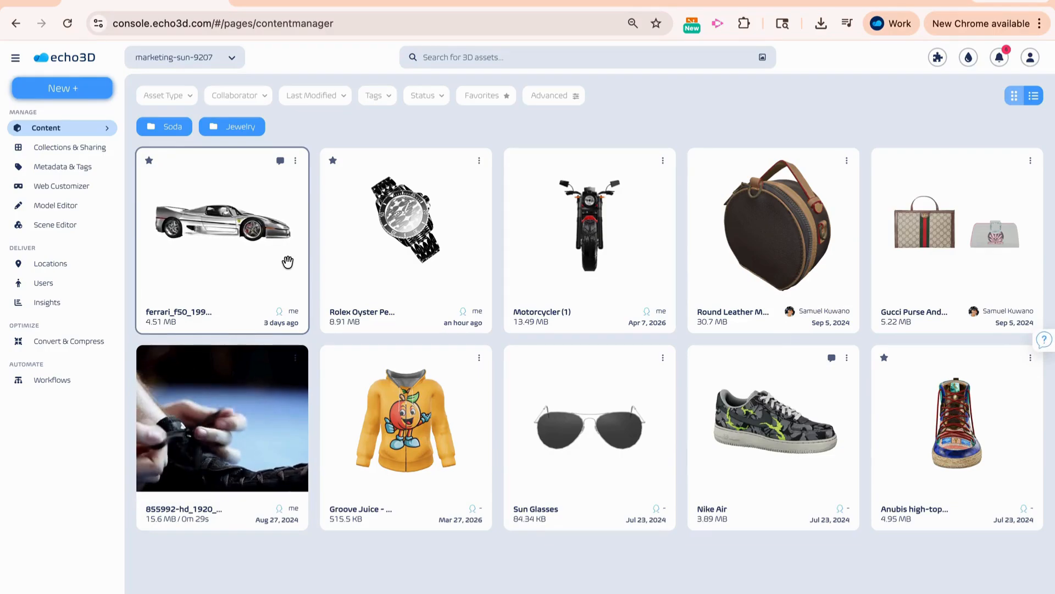
click(288, 262)
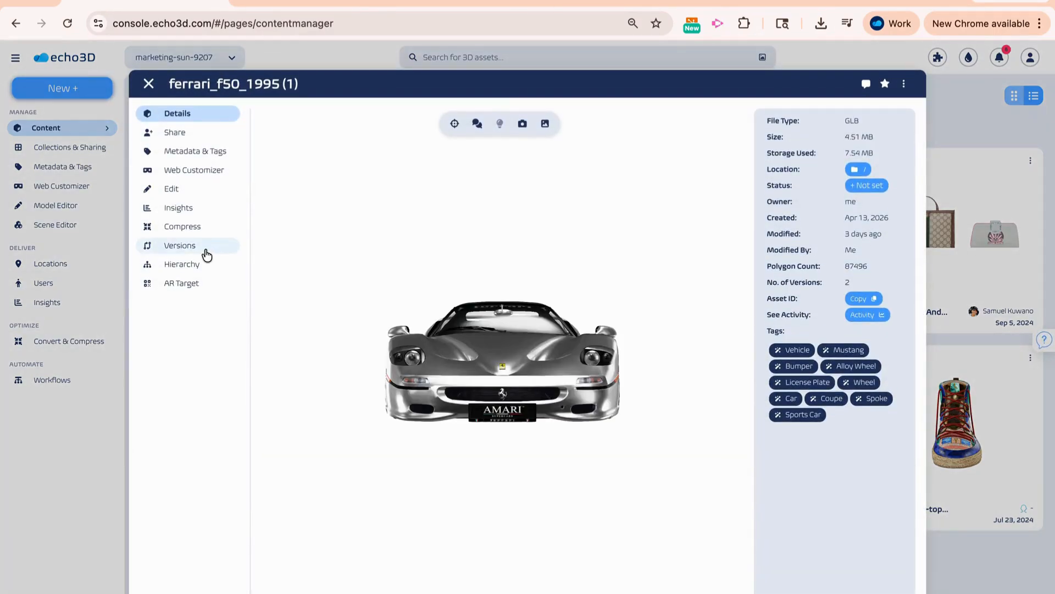
click(207, 254)
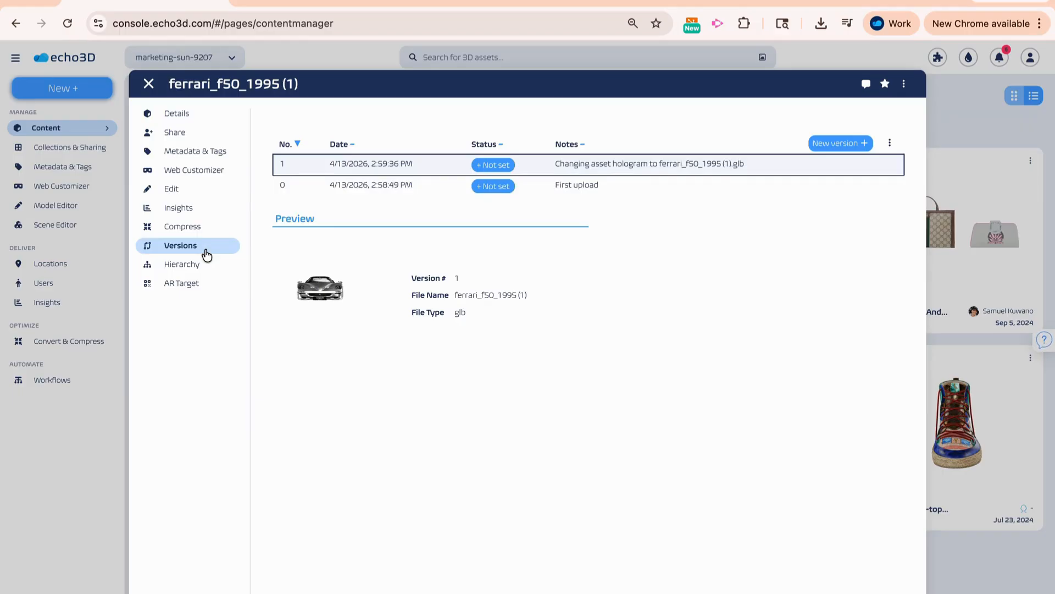
click(354, 184)
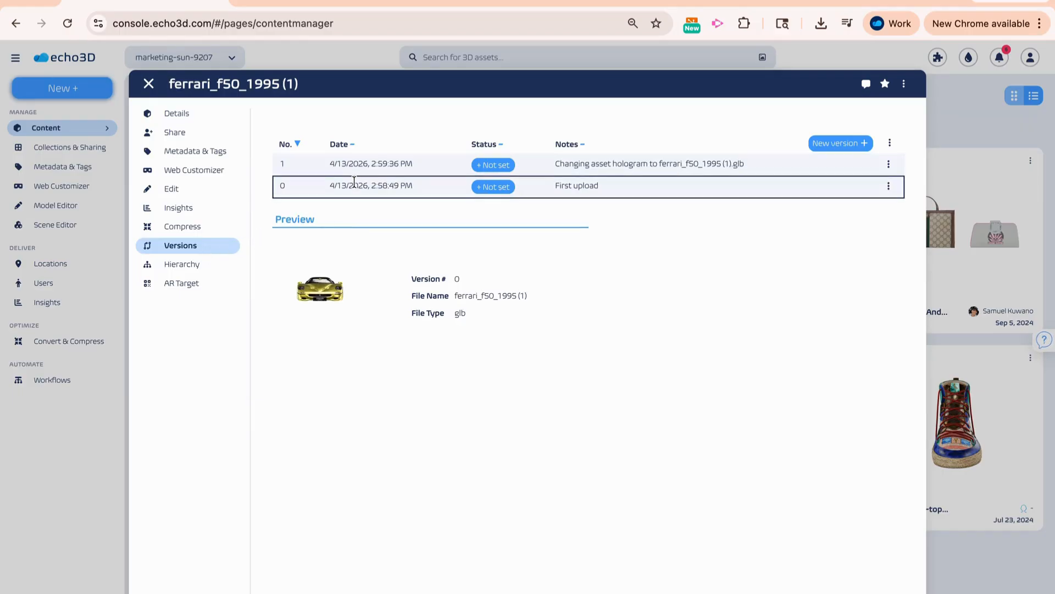
click(361, 163)
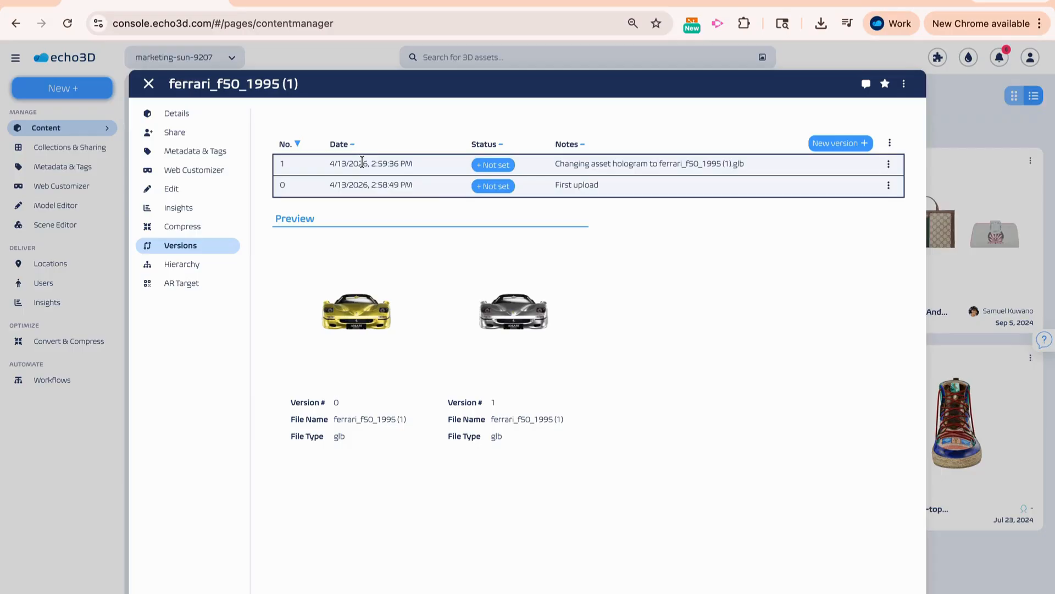
click(889, 186)
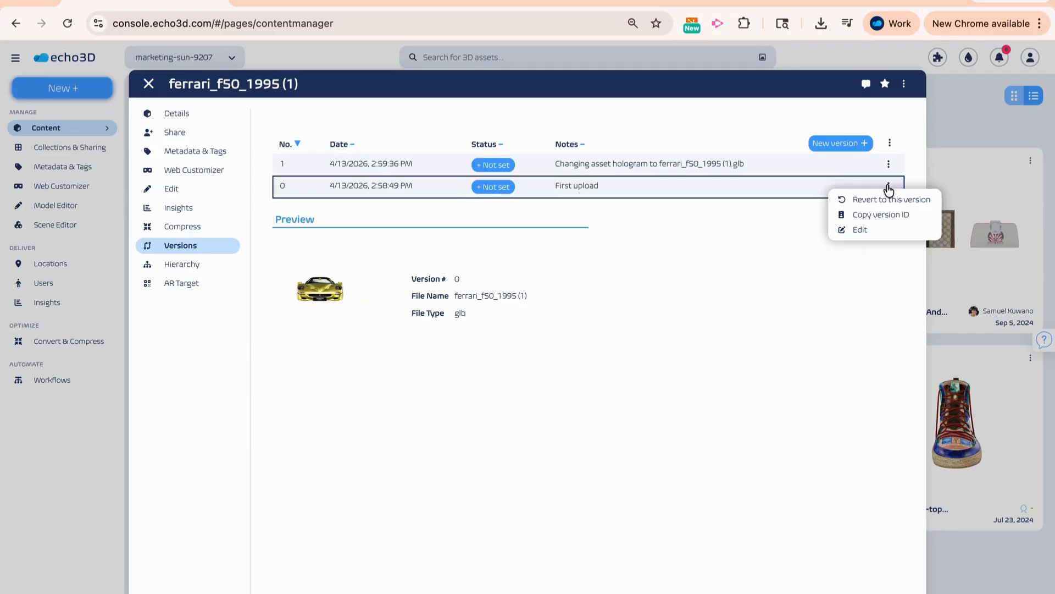
click(850, 144)
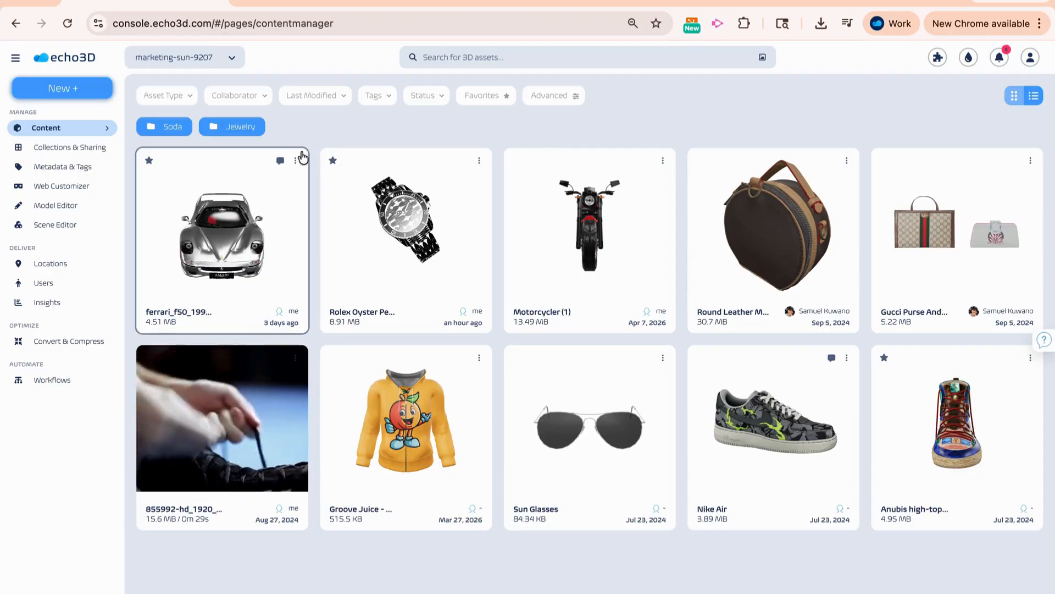
- View the discussion and the activity history of the Ferrari asset, and close them
click(280, 162)
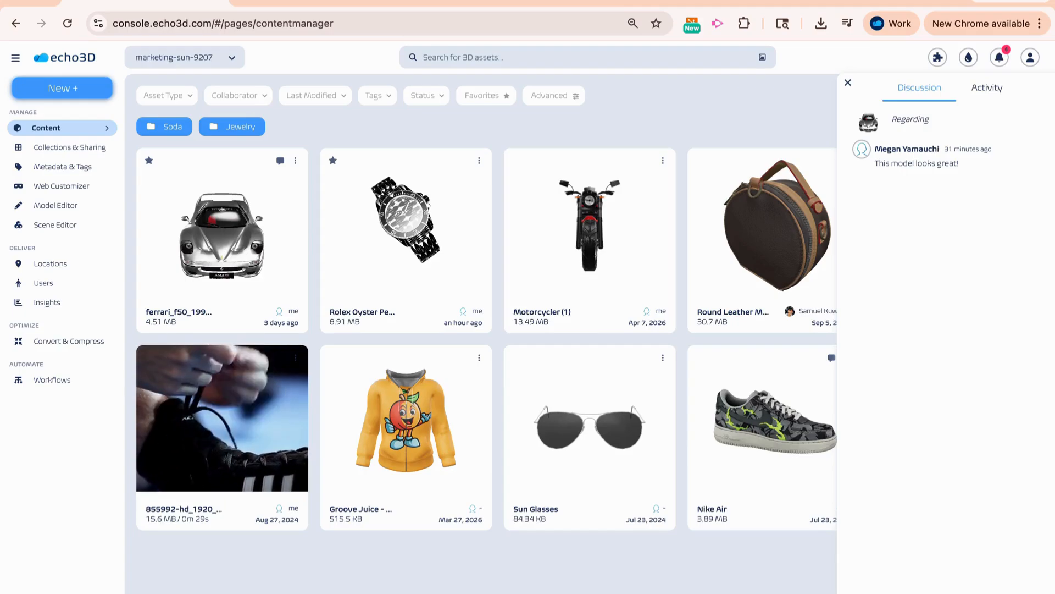
click(984, 94)
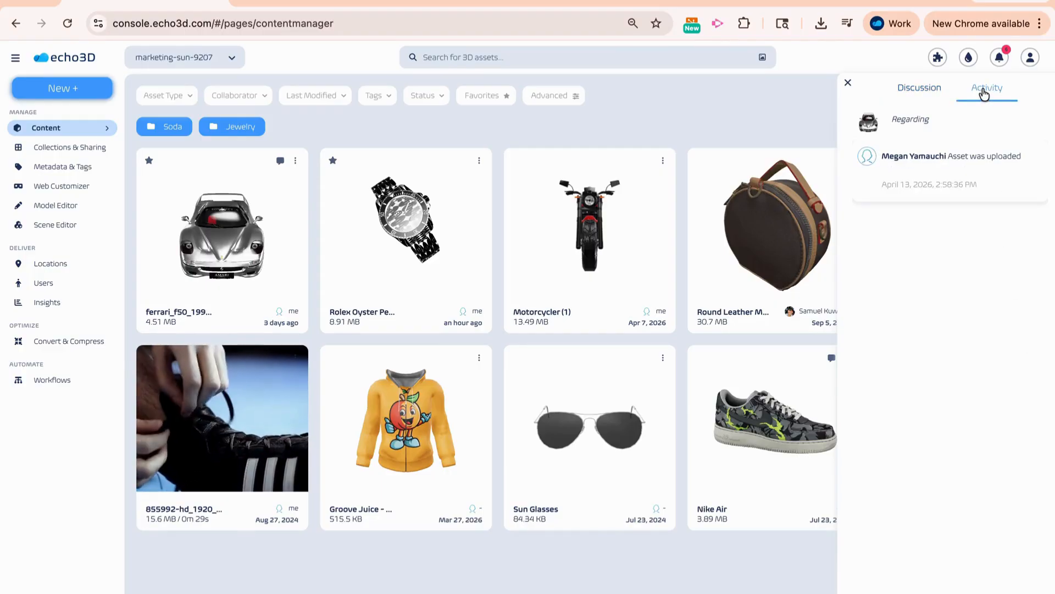
click(847, 82)
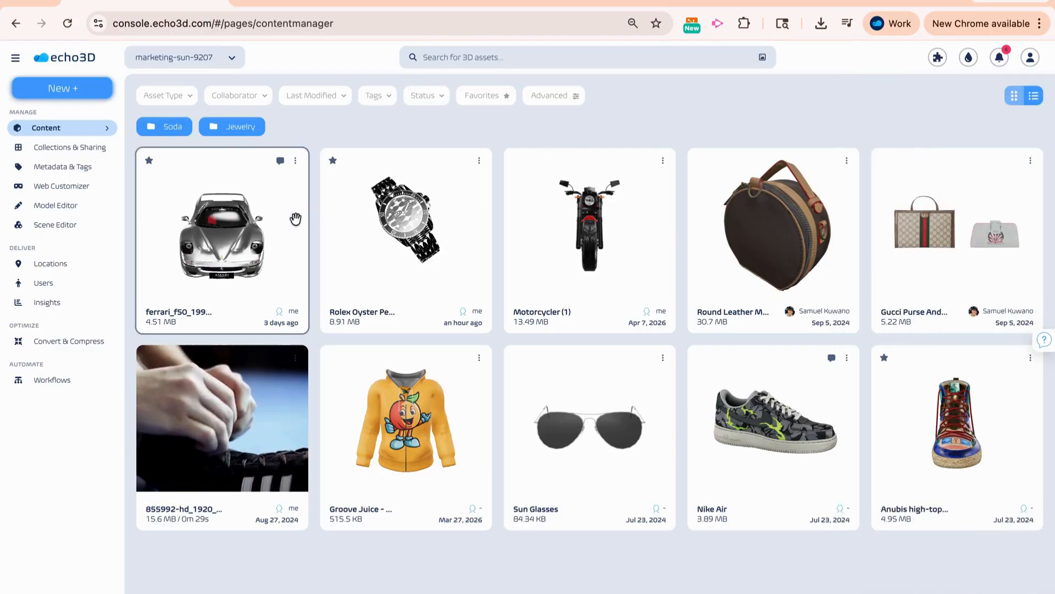
- Open the Ferrari asset's details and inspect the statuses that can be assigned to it
double_click(280, 235)
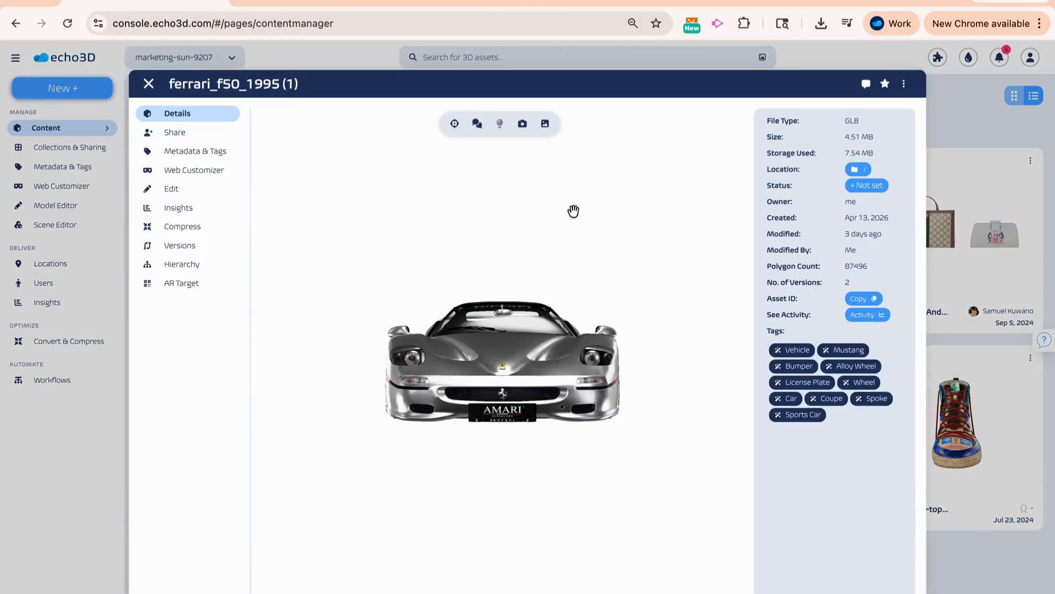
click(879, 190)
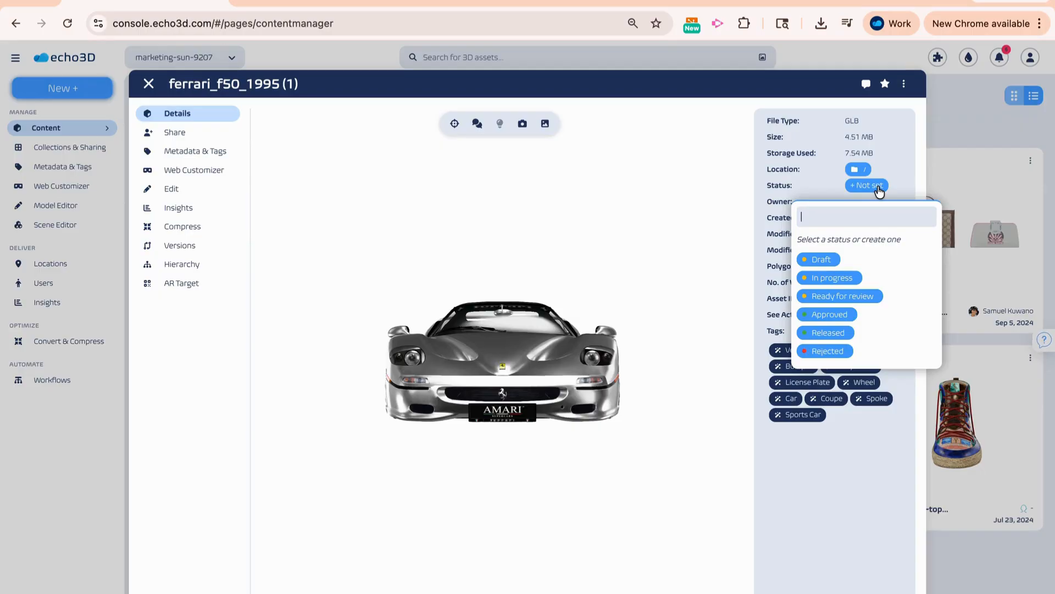
click(849, 317)
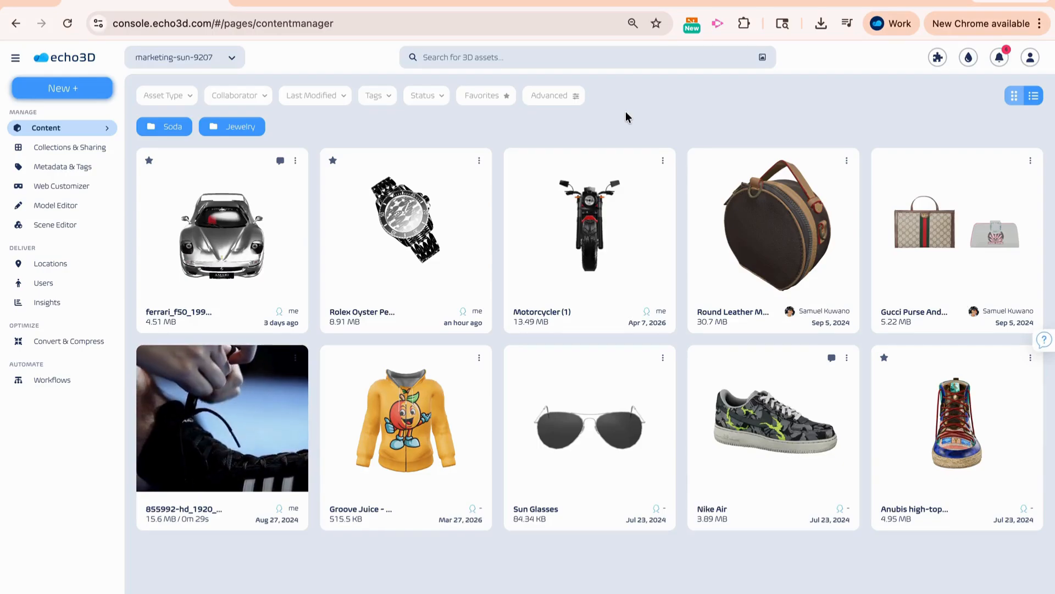
- Inspect the actions available for the Ferrari asset, including its sharing and web link options
click(295, 161)
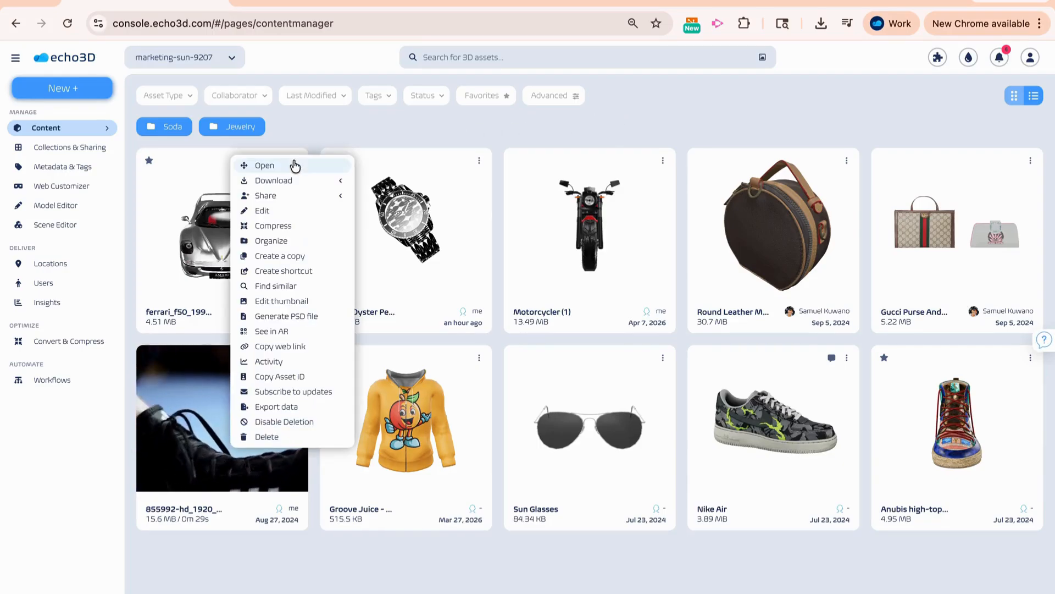
click(303, 197)
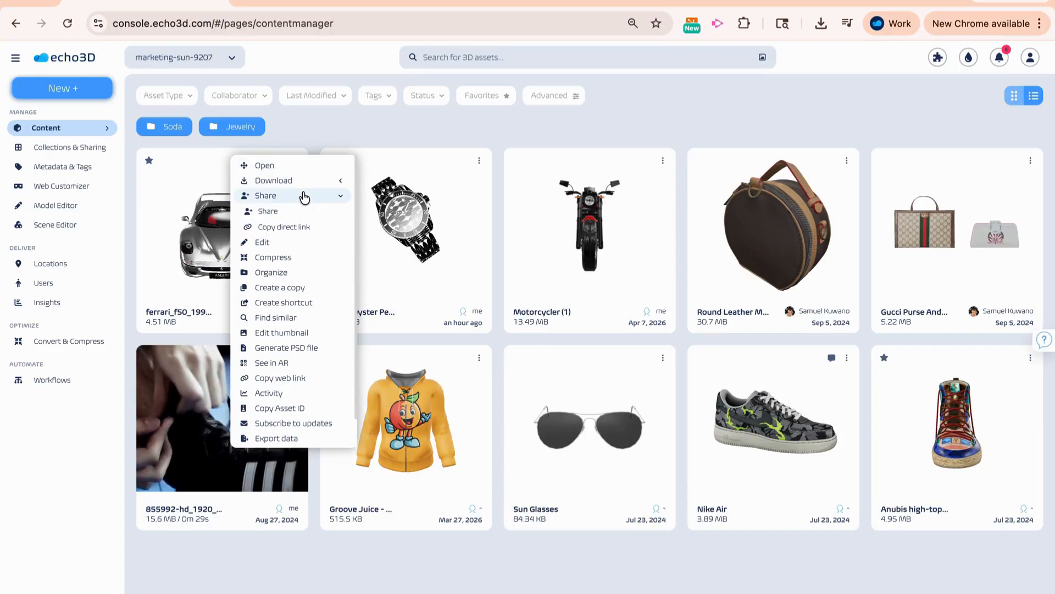
click(292, 379)
- Open the Ferrari asset's sharing settings and start creating a public link
click(169, 288)
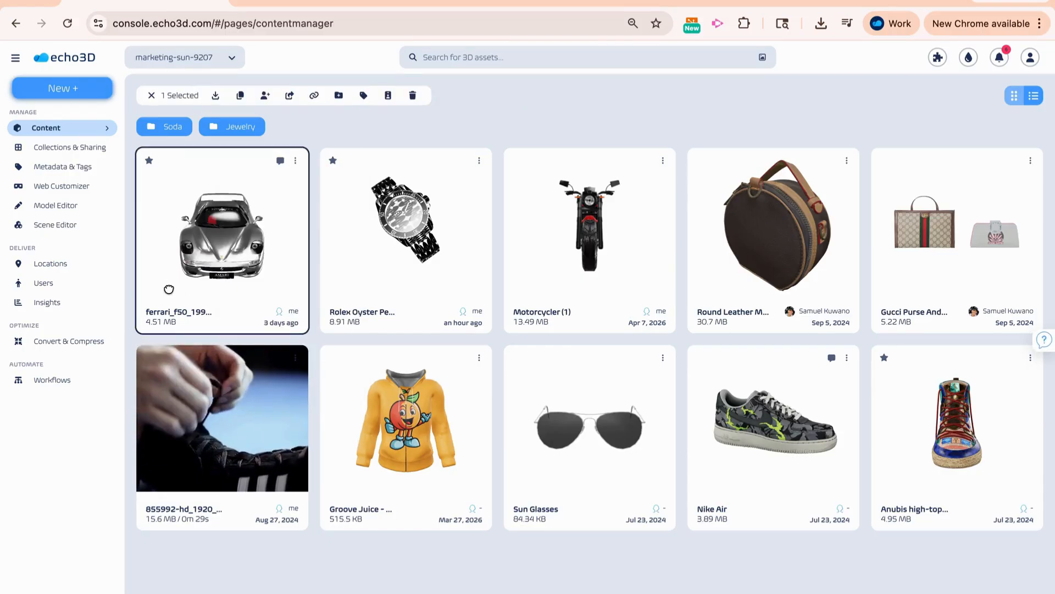
click(168, 289)
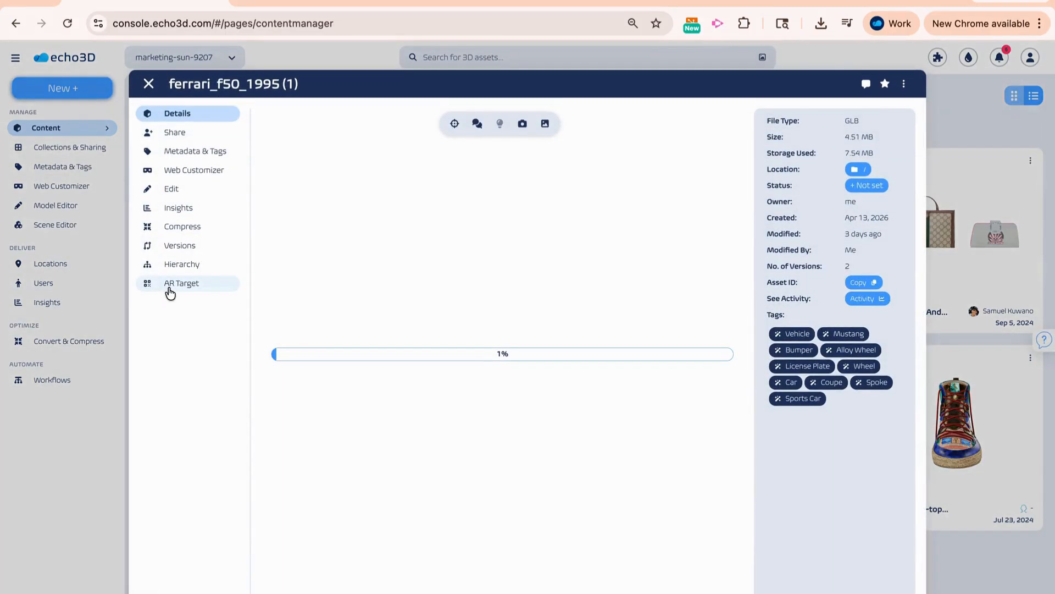
click(189, 139)
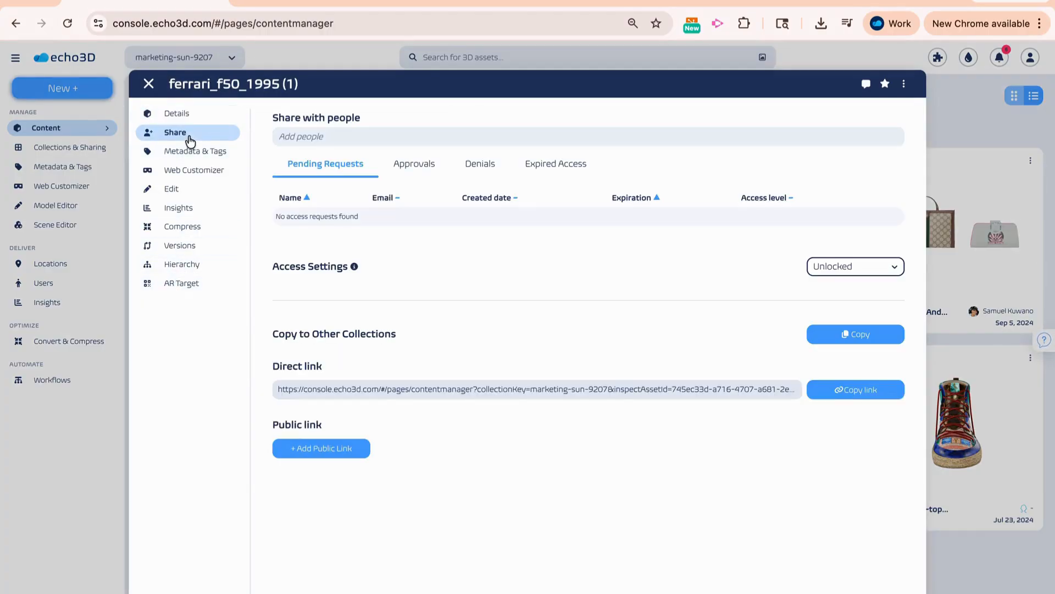
click(349, 452)
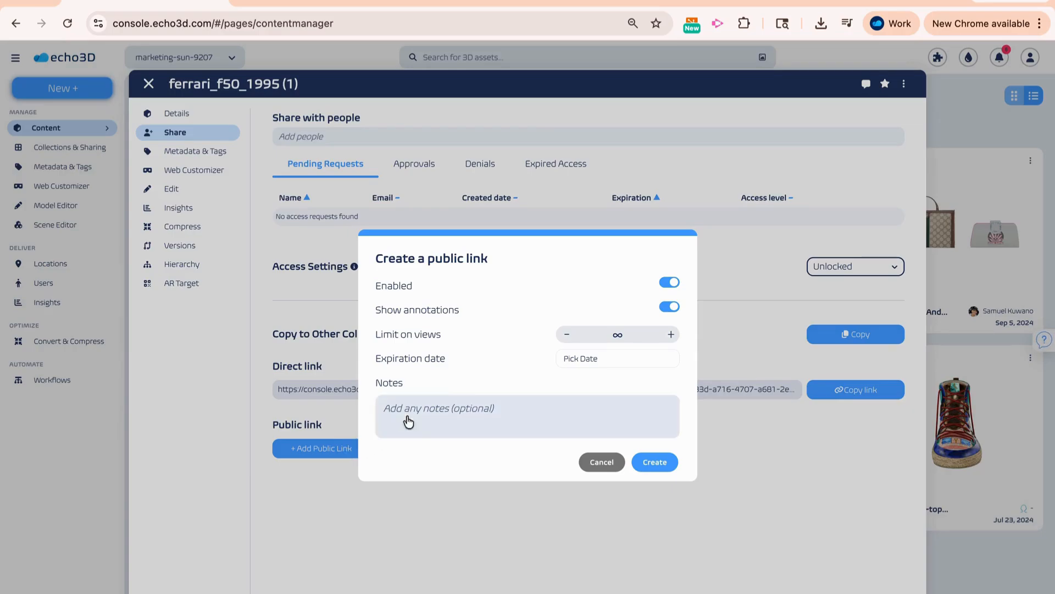
- Switch the public link's enabled and annotation settings off and back on, and raise its view limit and return it to unlimited
click(670, 283)
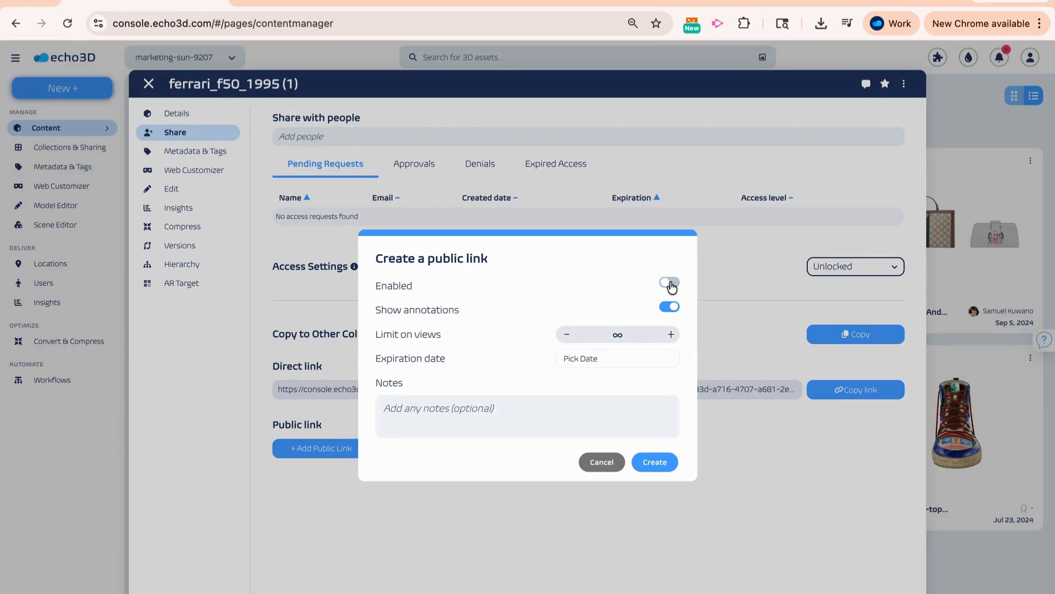
click(670, 283)
click(670, 307)
click(671, 307)
click(672, 335)
double_click(568, 336)
- View the public link's expiration date picker without choosing a date, and enter the note "test"
click(606, 359)
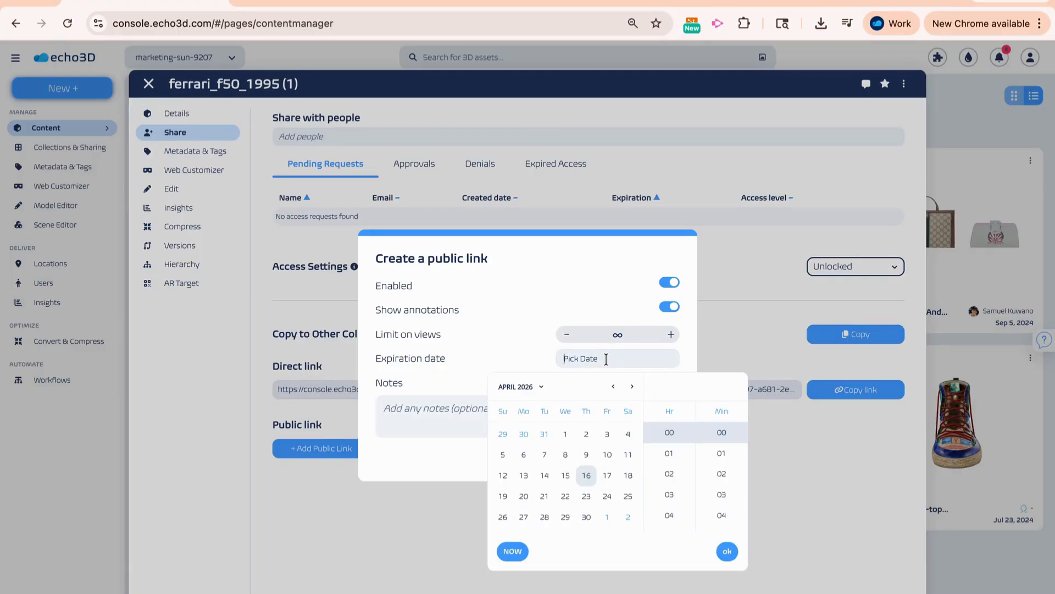
click(537, 360)
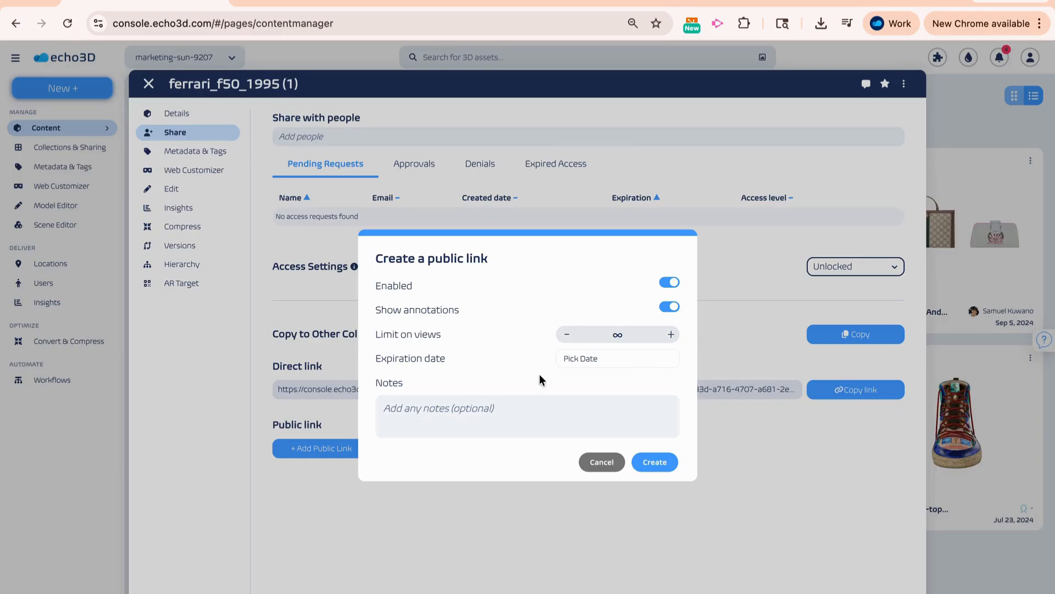
click(543, 414)
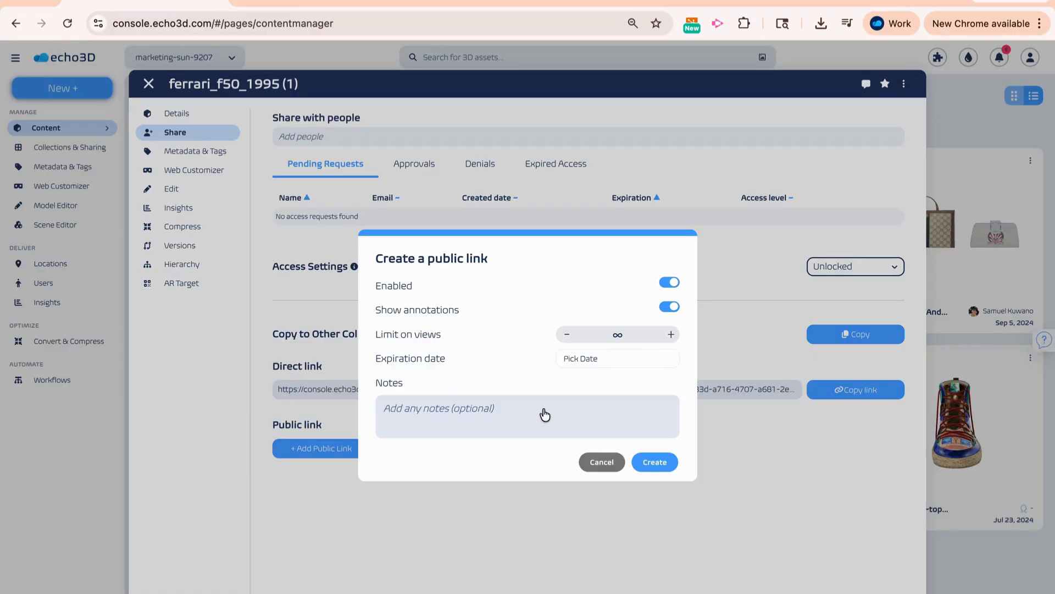
text(test)
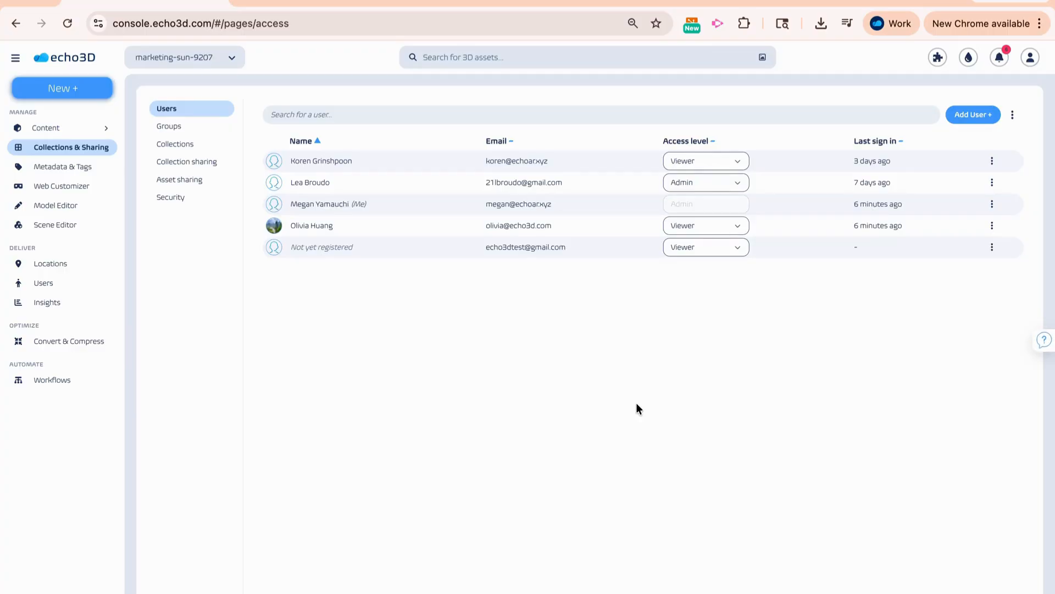
- Open the form for adding a user, inspect the access level options, and close it without creating anyone
click(963, 116)
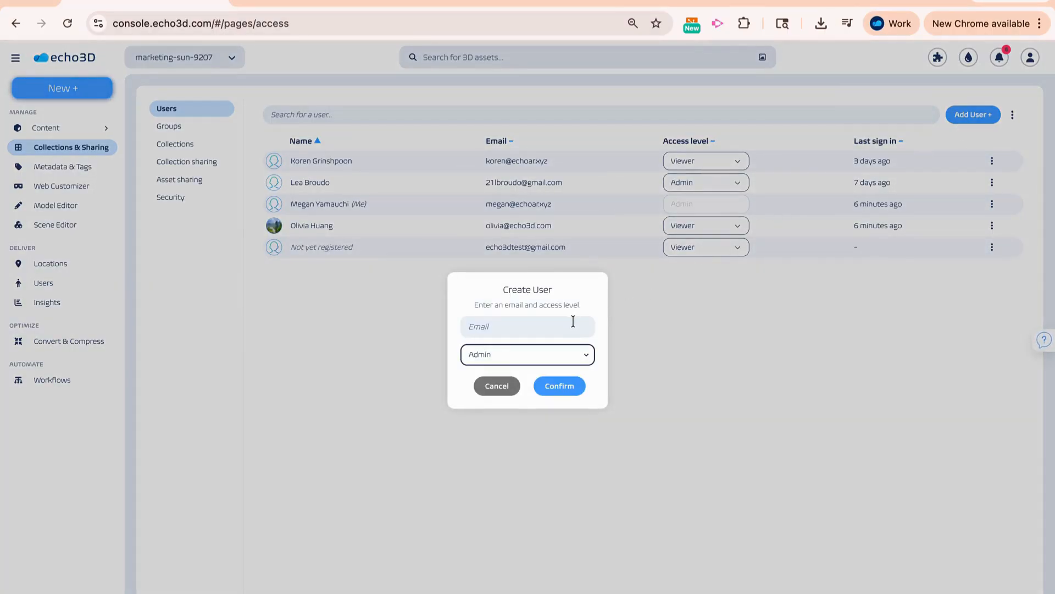
click(577, 356)
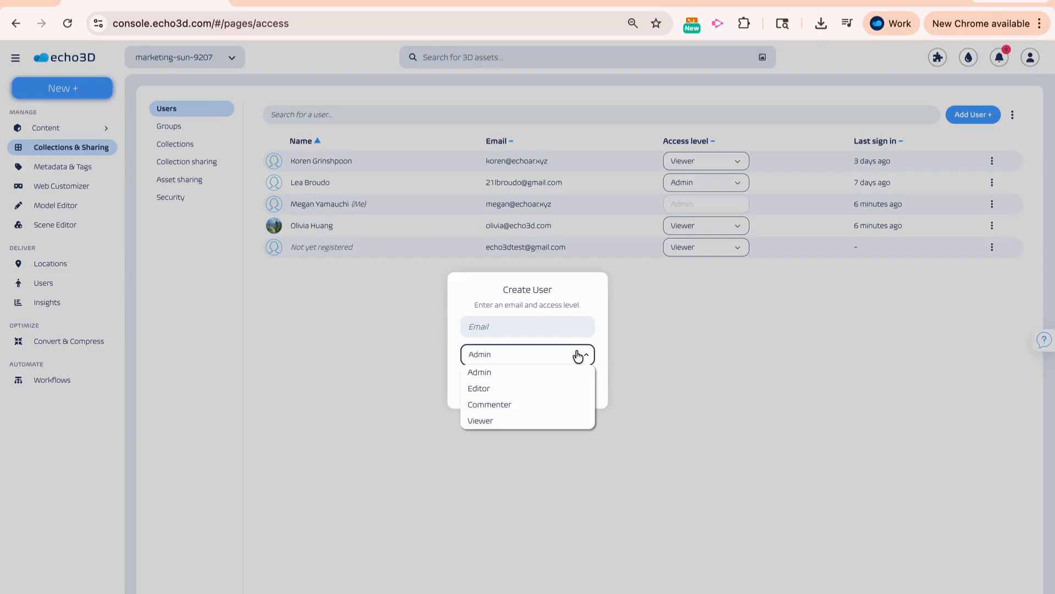
click(619, 360)
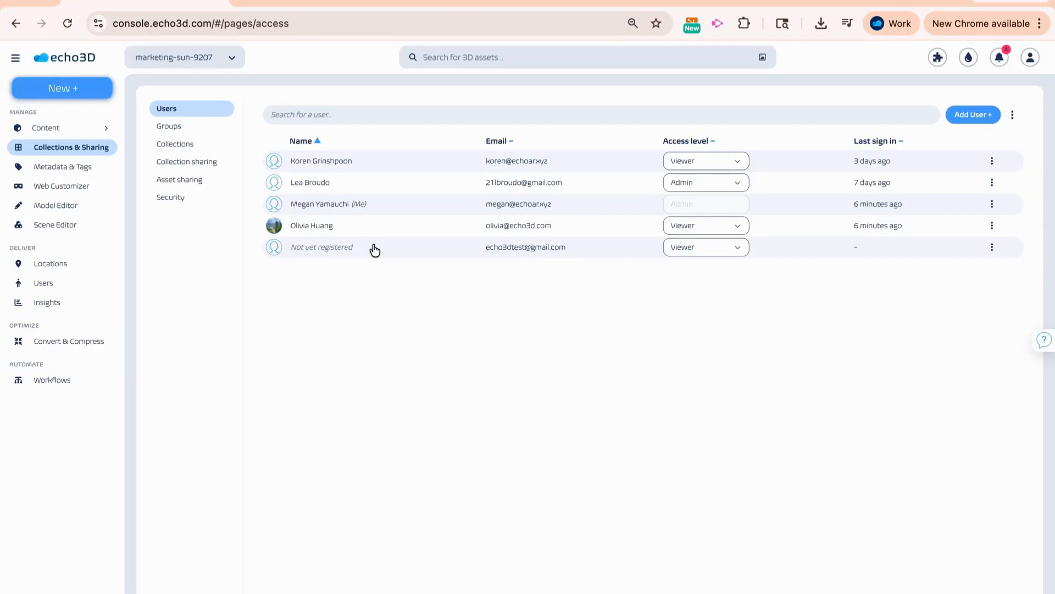
- Try creating a group named test2 up to the member selection, and cancel it
click(207, 129)
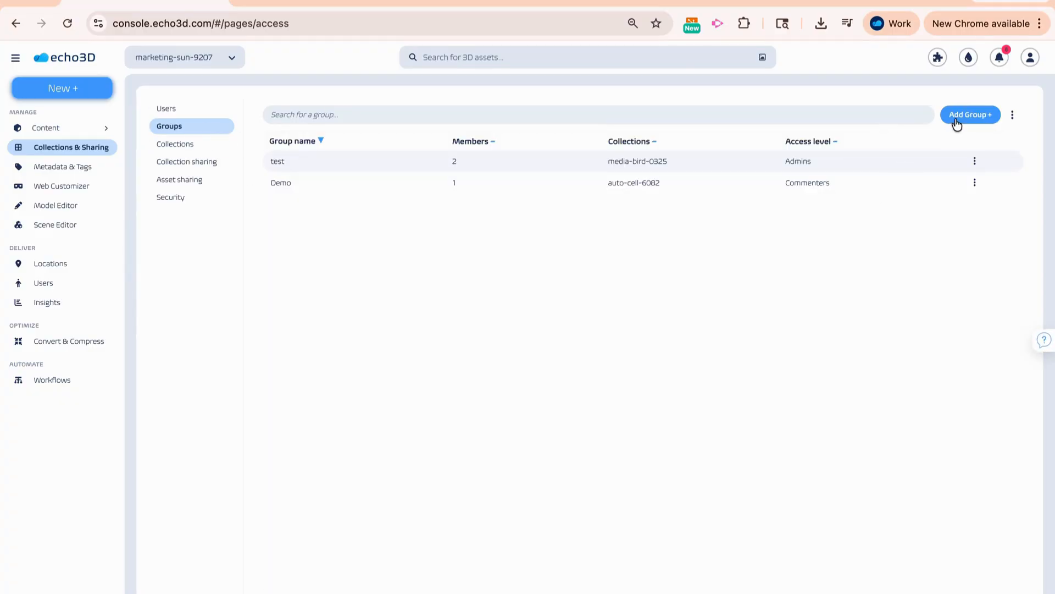
click(957, 117)
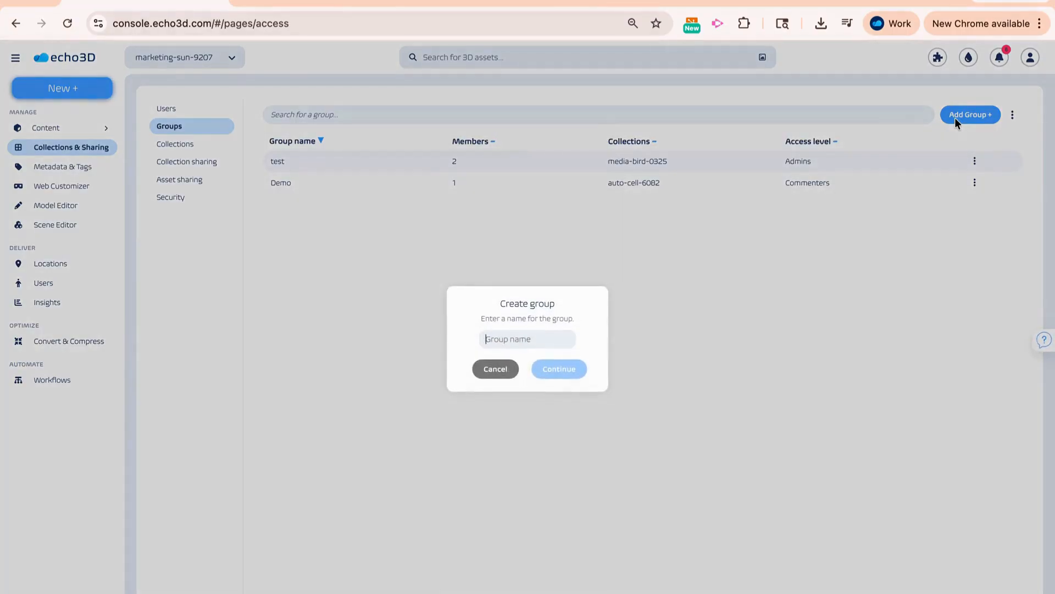
text(test2)
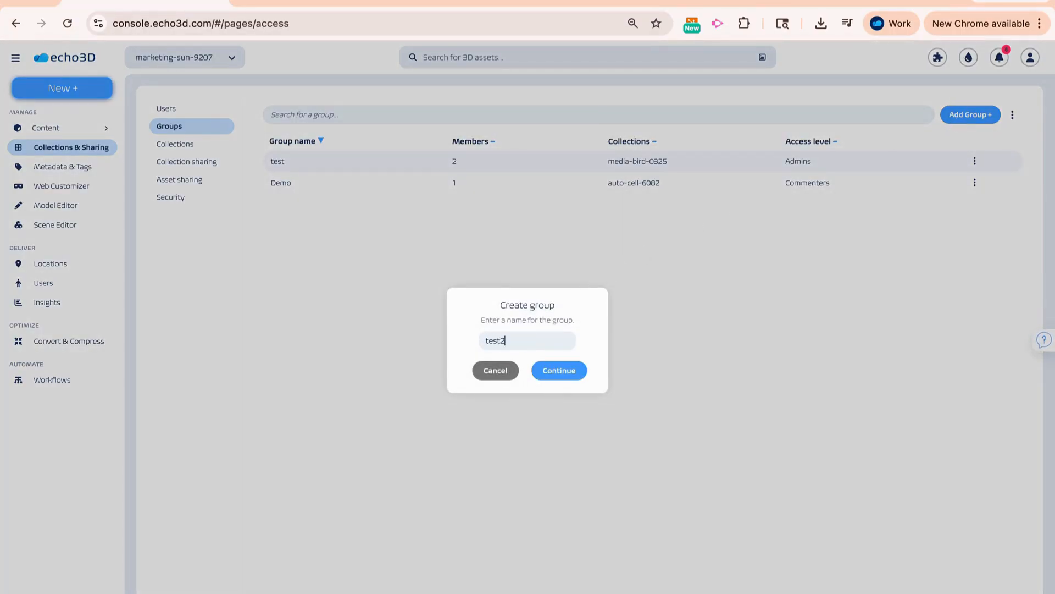
click(555, 373)
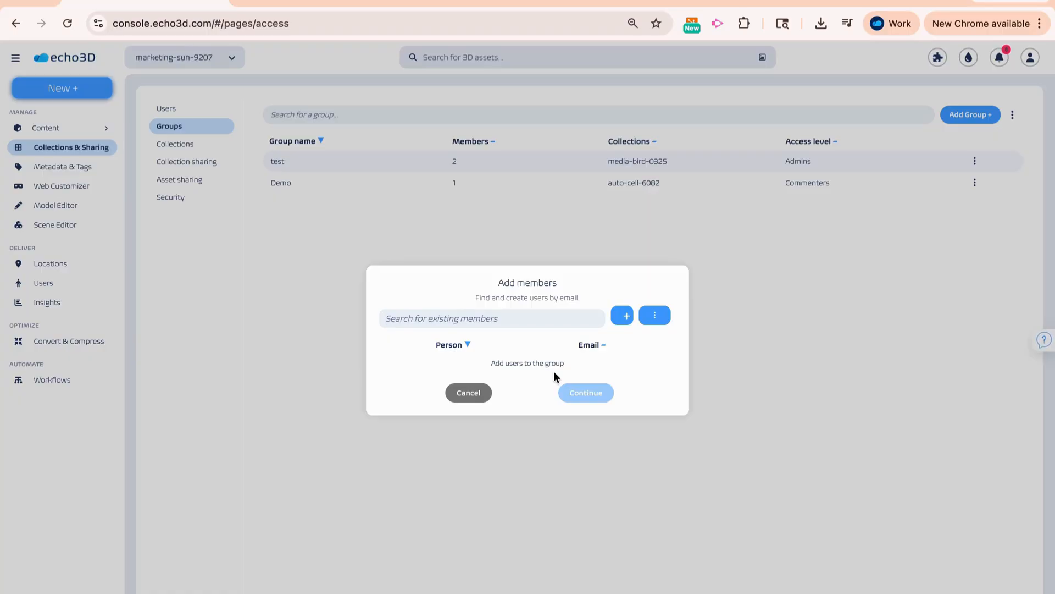
click(477, 393)
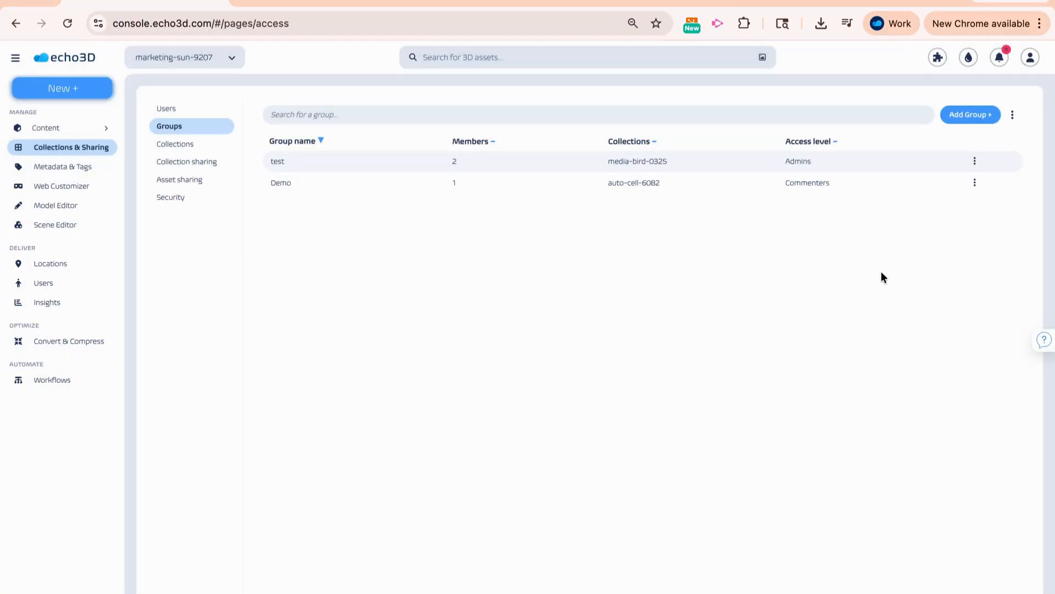
- Inspect the management options of the Demo group and of the architecture-waterfall-0464 collection
click(974, 183)
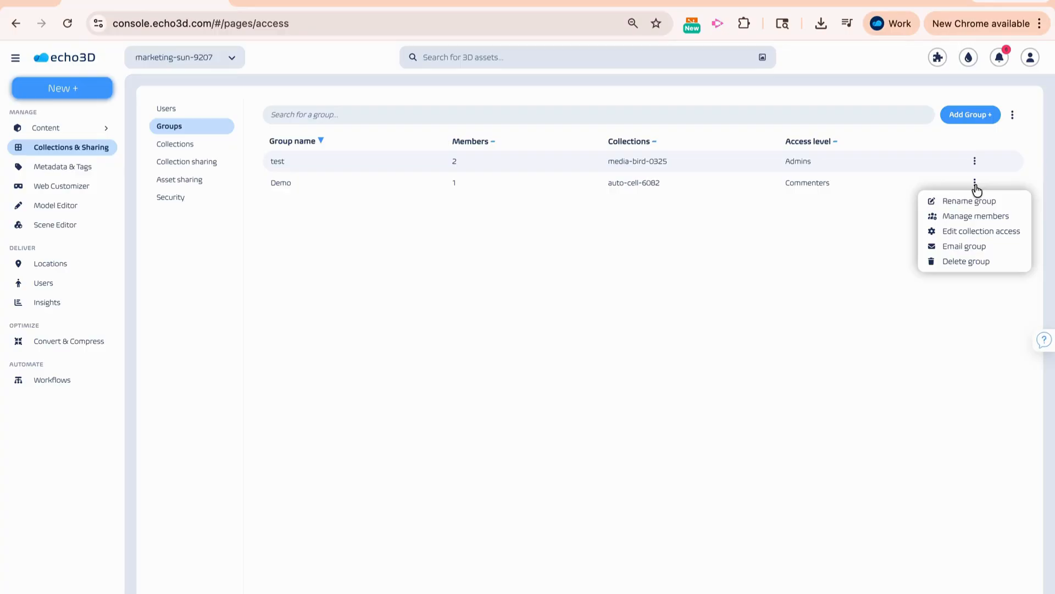
click(208, 143)
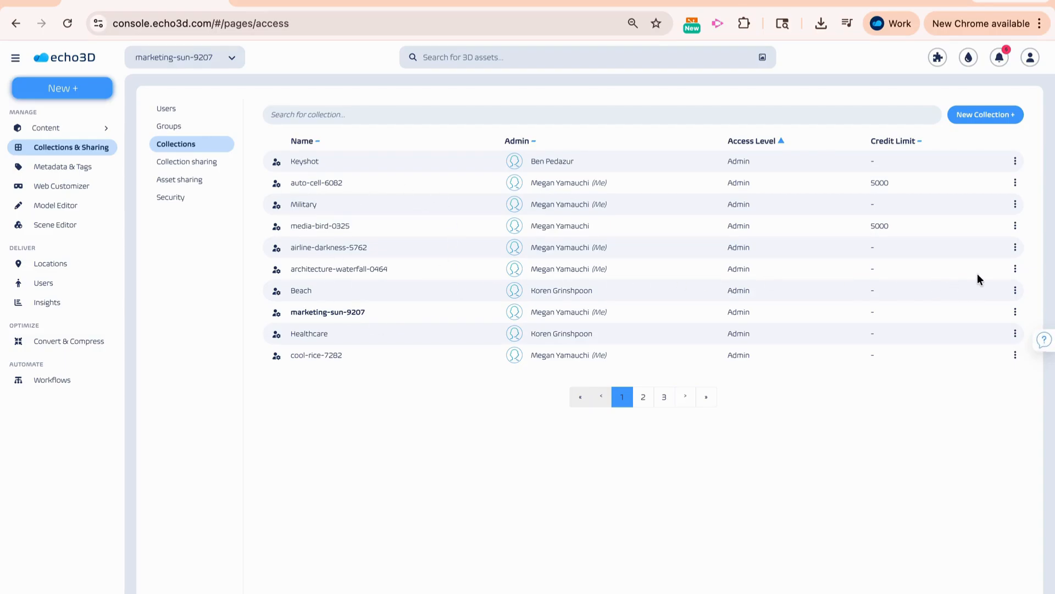
click(1016, 269)
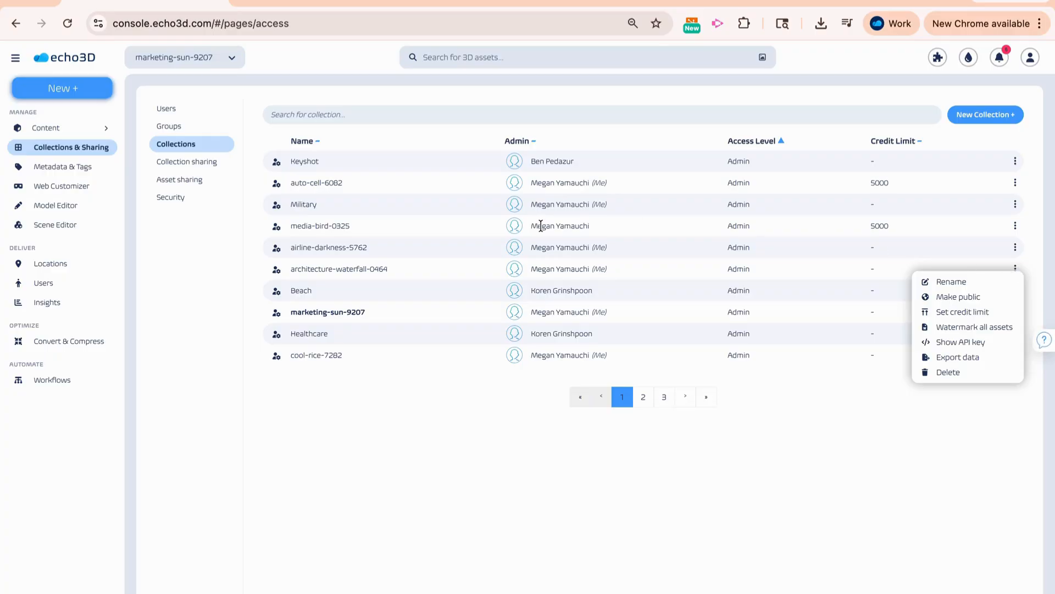
- View the data export options of the architecture-waterfall-0464 collection and cancel the export
click(955, 357)
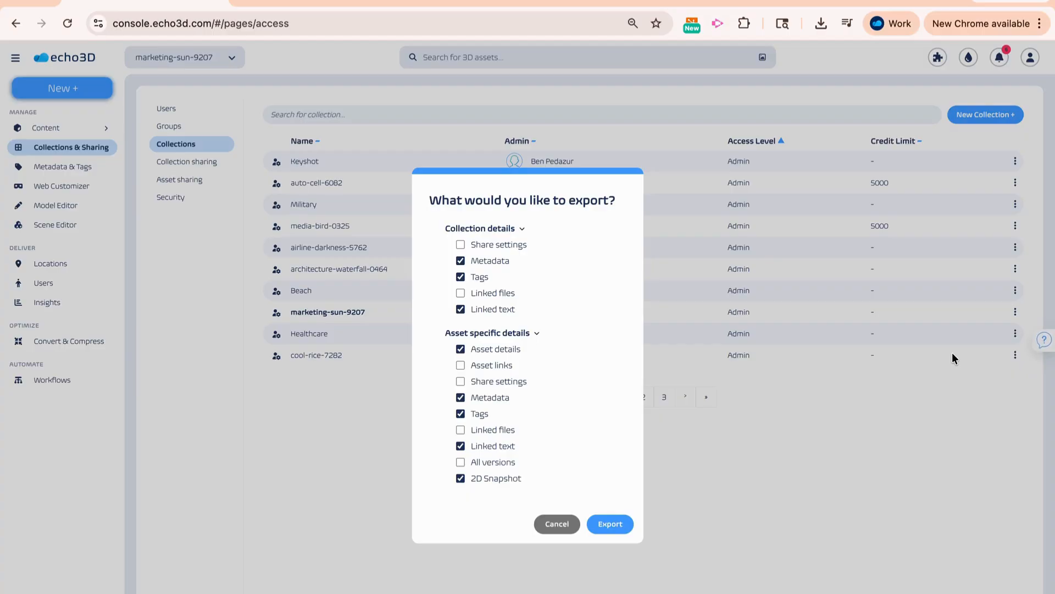
click(557, 524)
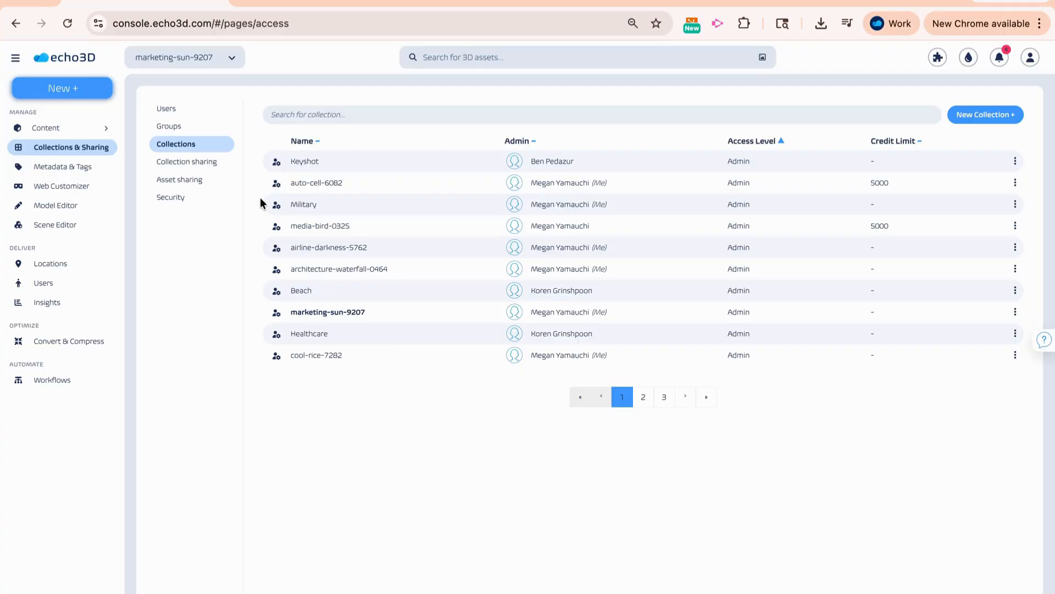
- In the sharing settings of marketing-sun-9207, switch Lock collection, All users can download assets and Make public on and back off
click(223, 165)
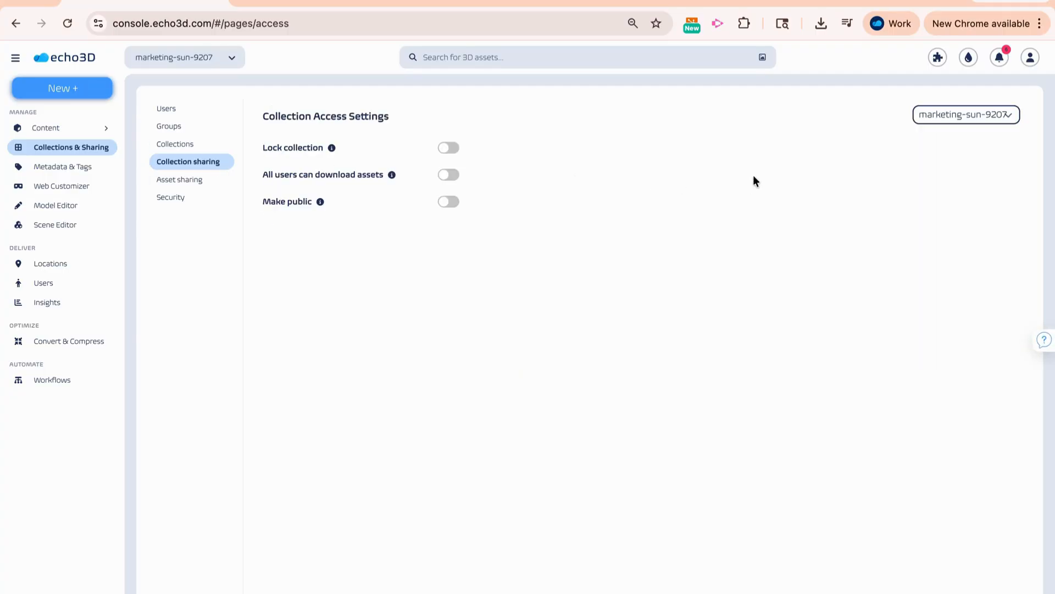
click(944, 118)
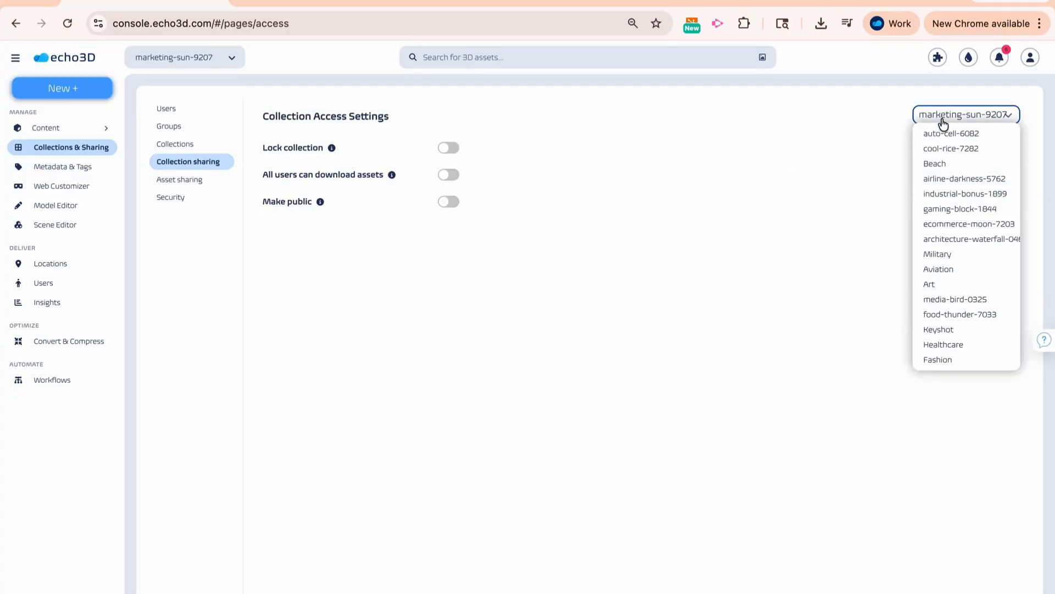
click(851, 160)
click(450, 148)
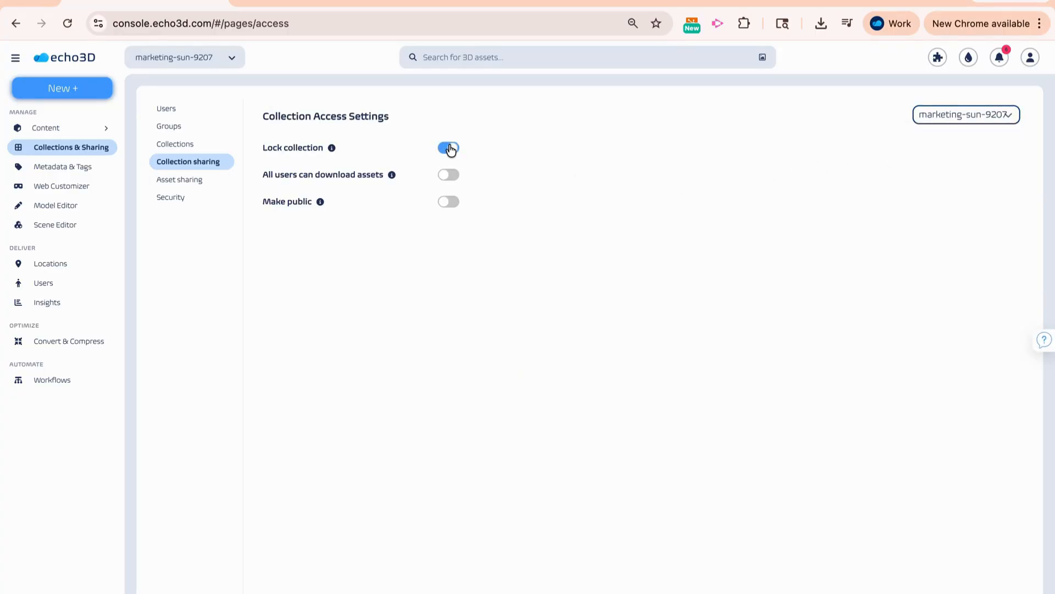
click(450, 149)
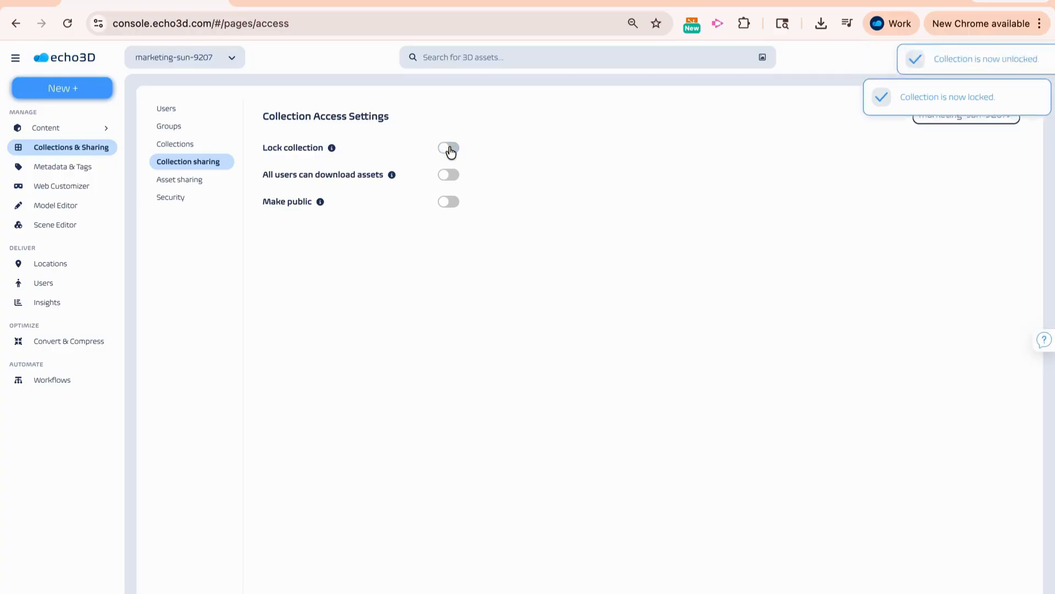
click(448, 176)
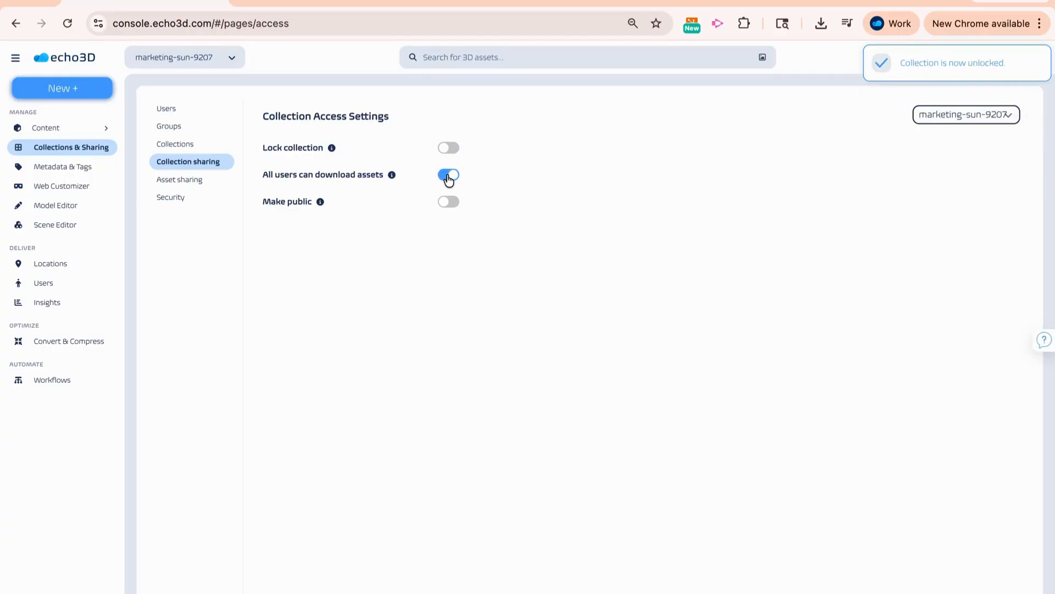
click(448, 175)
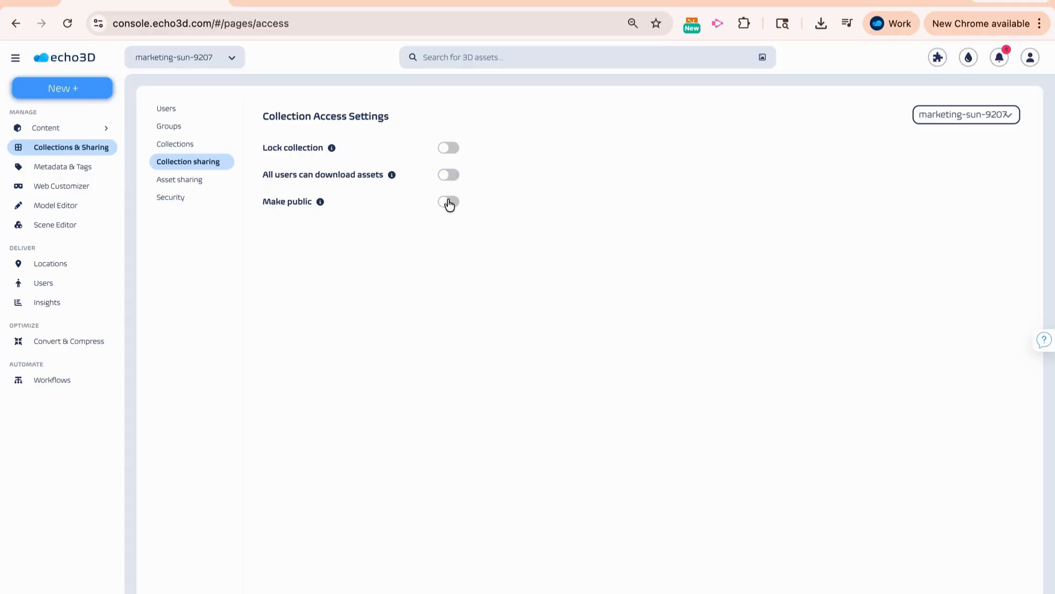
click(449, 202)
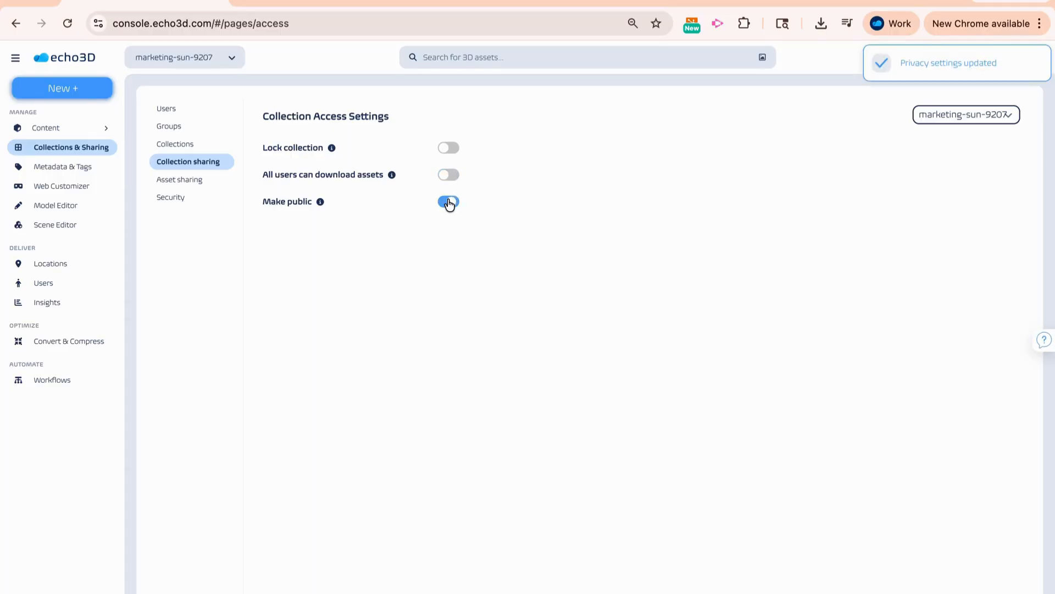
click(449, 202)
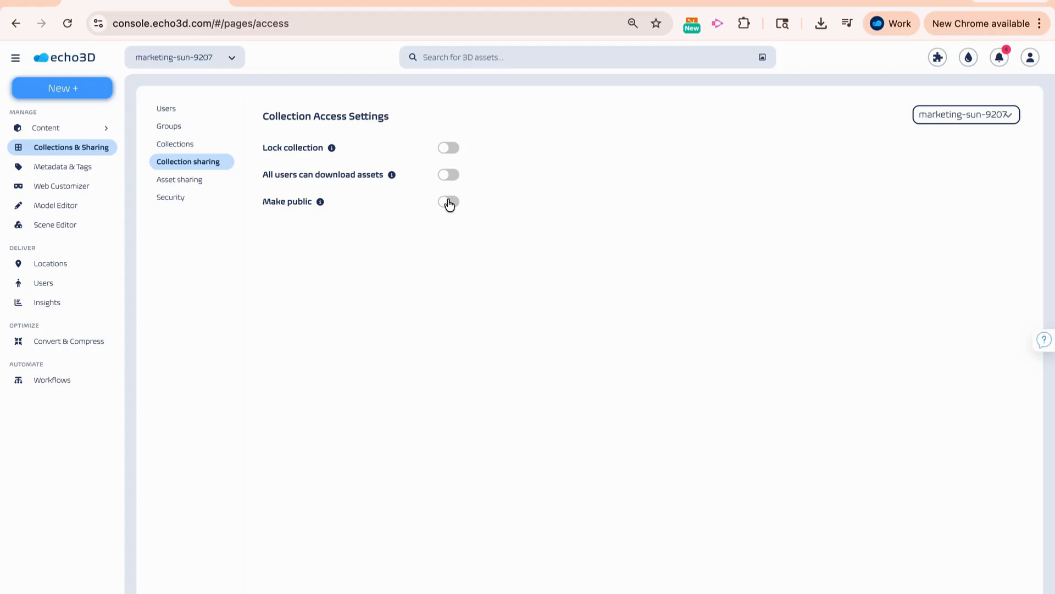
- Inspect the access levels and denial form for the Anubis high-top sneakers sharing request, cancel the denial, and view the denied requests
click(231, 182)
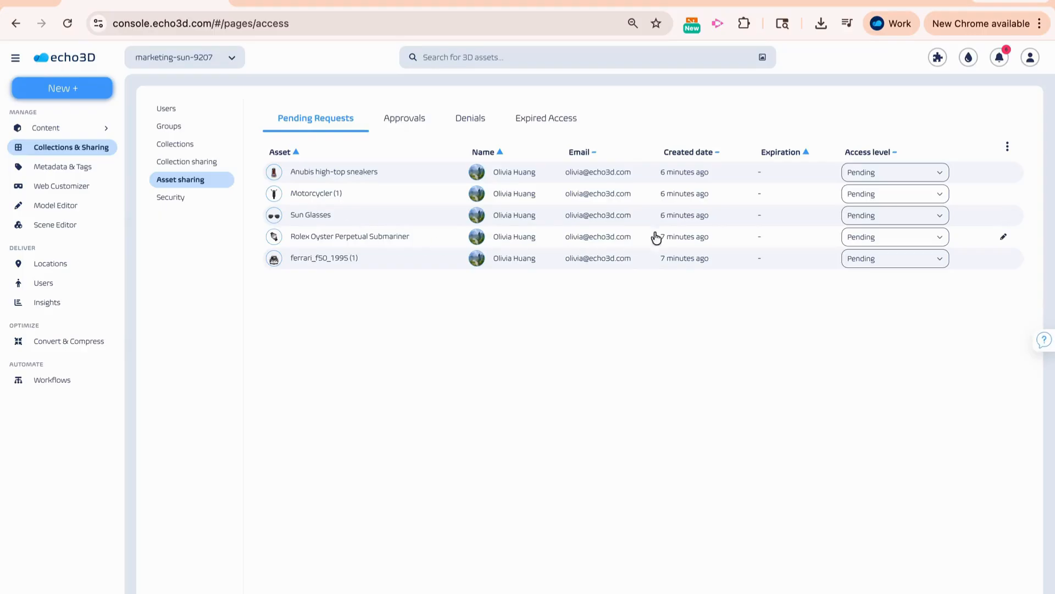
click(859, 175)
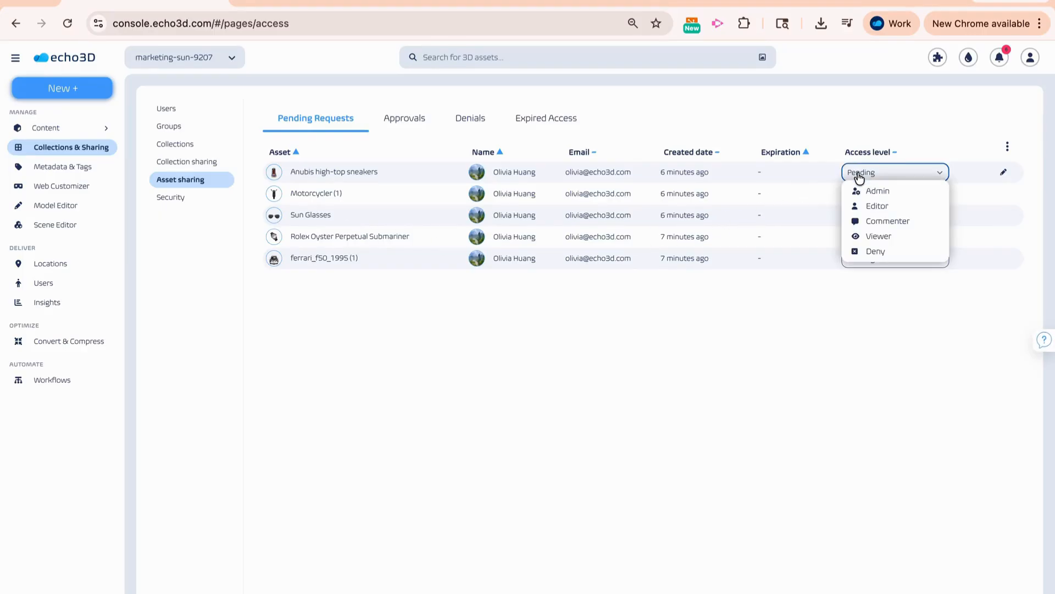
click(872, 253)
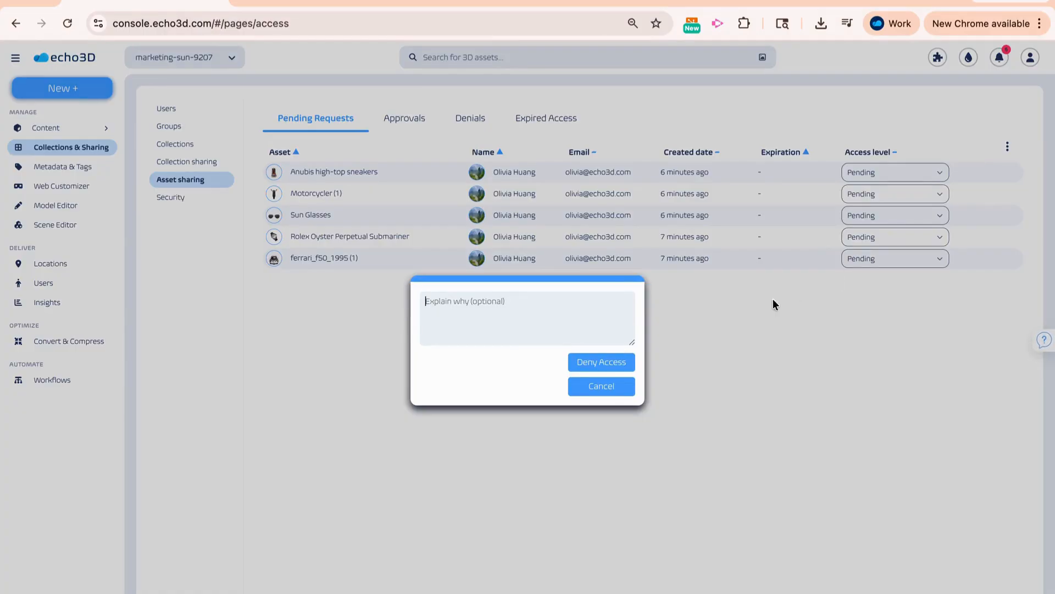
click(629, 383)
click(480, 124)
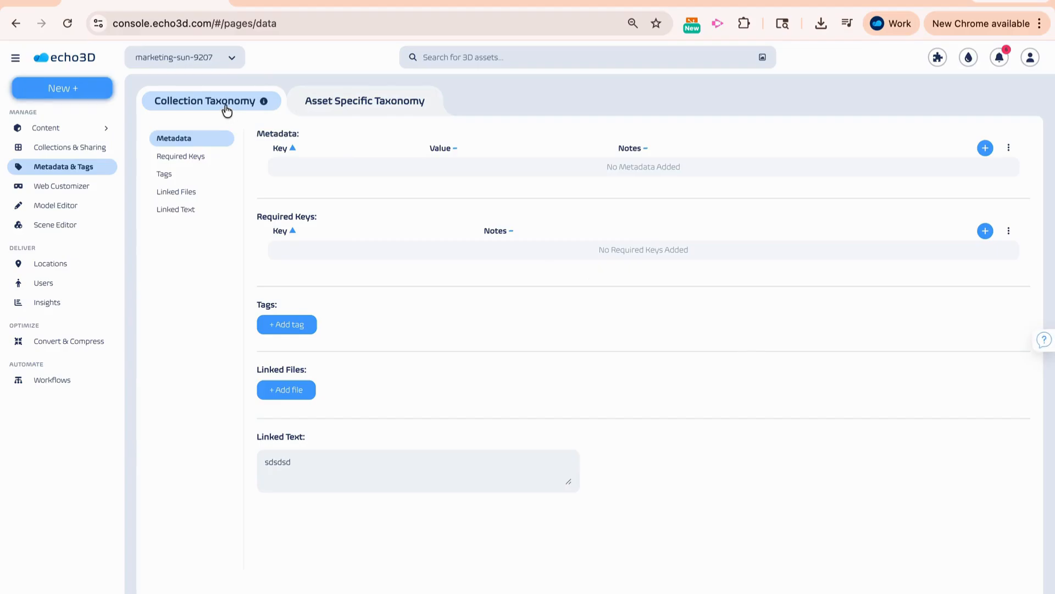
- Compare the asset-specific and collection taxonomies, and open a blank collection metadata entry to inspect its suggested keys
click(328, 107)
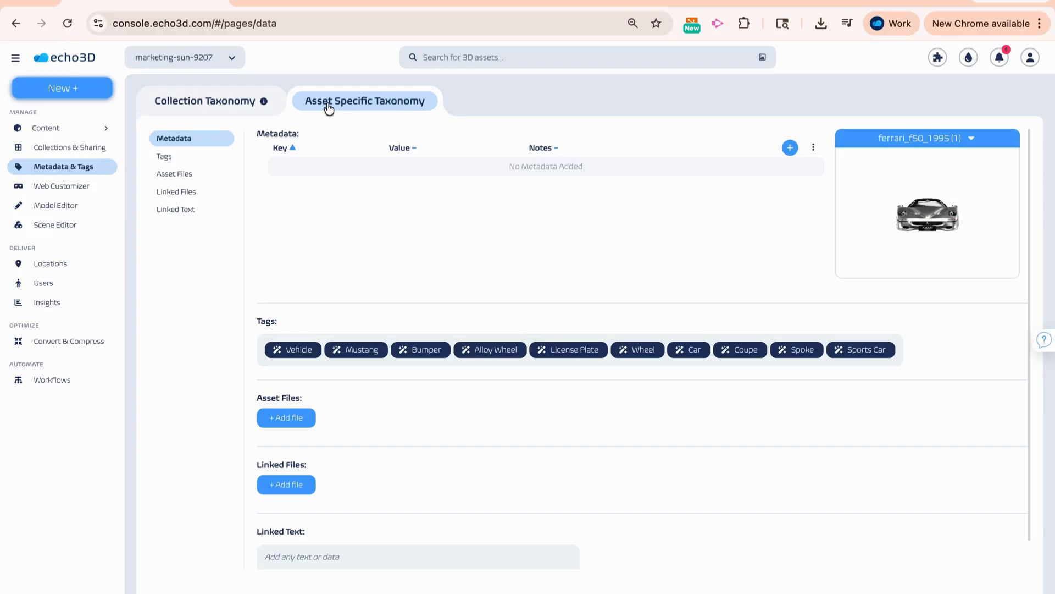
click(243, 102)
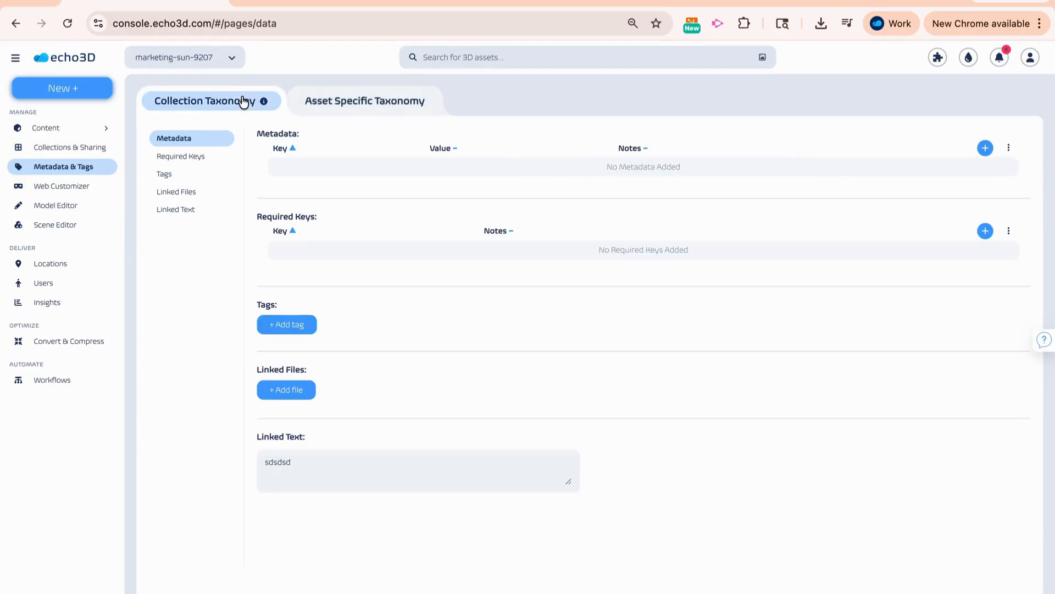
click(985, 148)
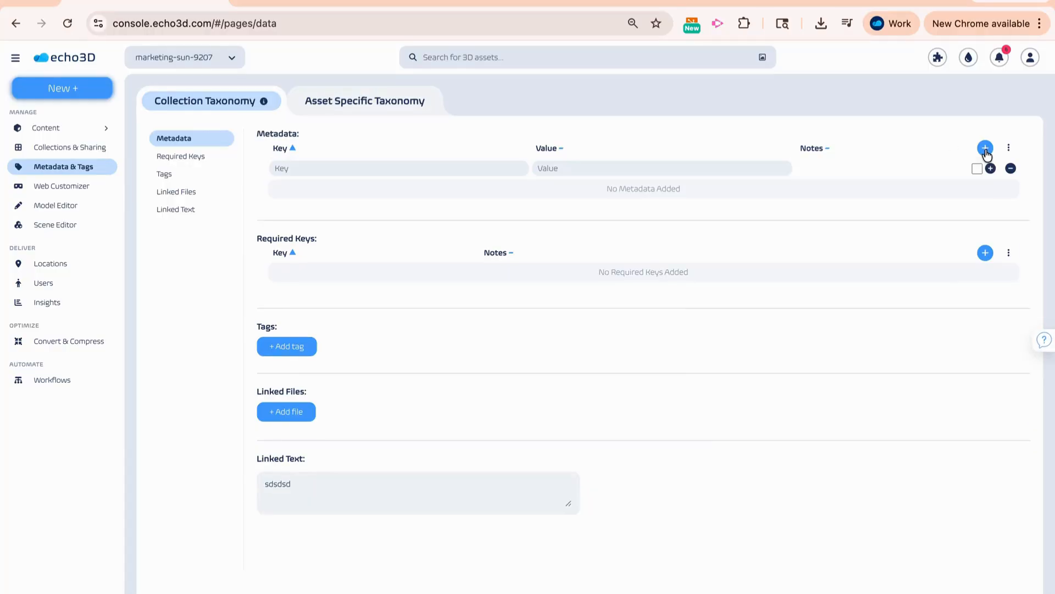
click(516, 170)
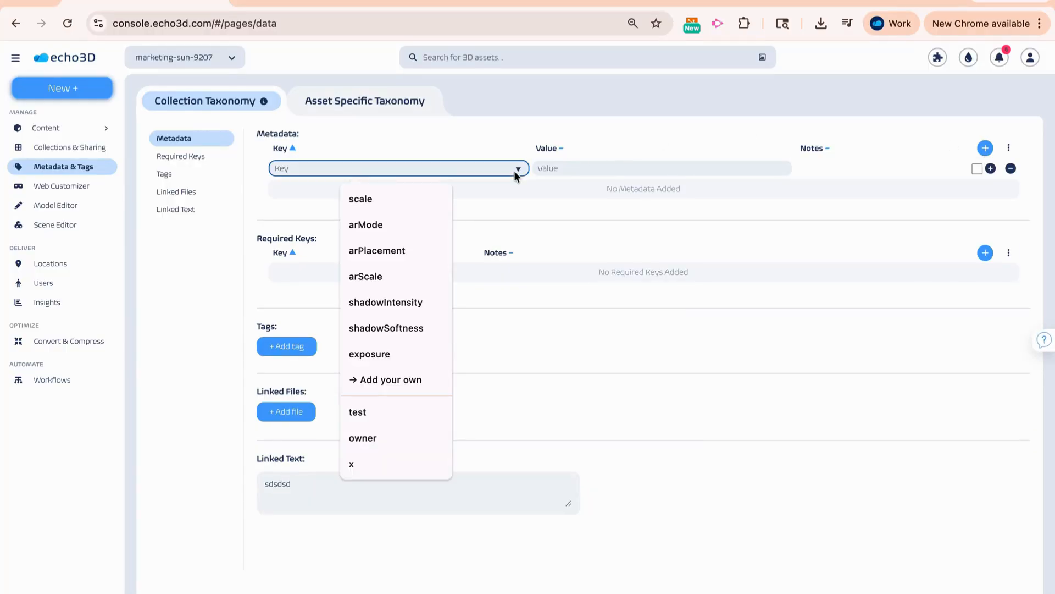
click(515, 172)
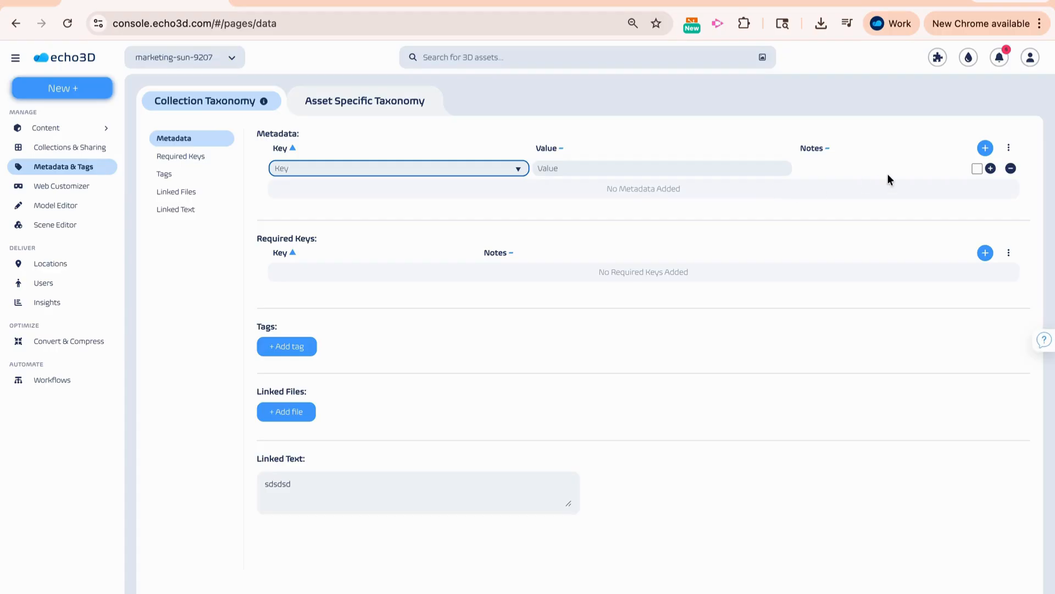
click(976, 168)
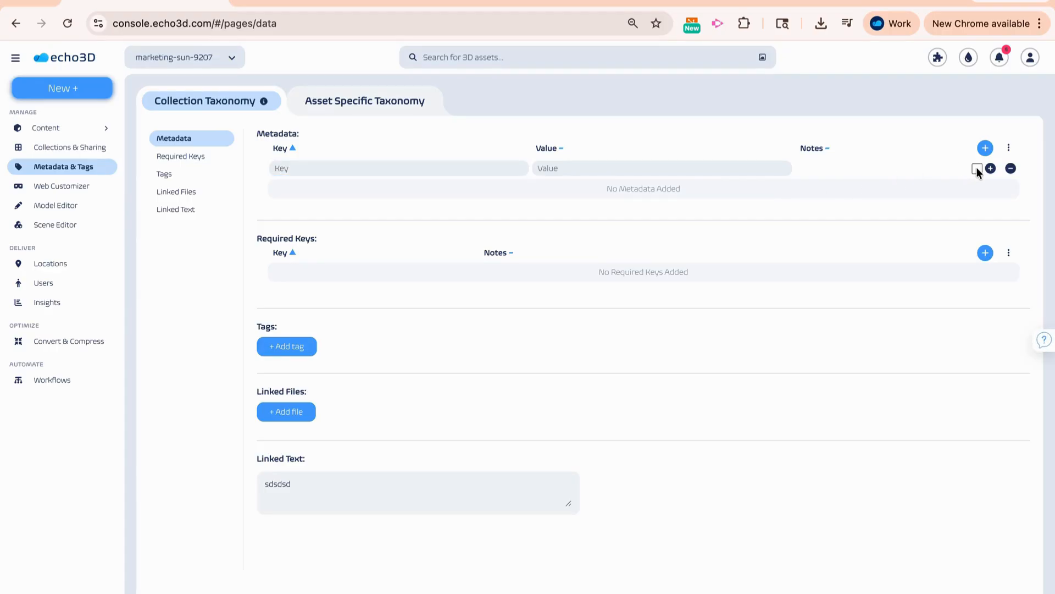
- Open a blank required key entry in the collection taxonomy and inspect its notes field without filling it in
click(985, 253)
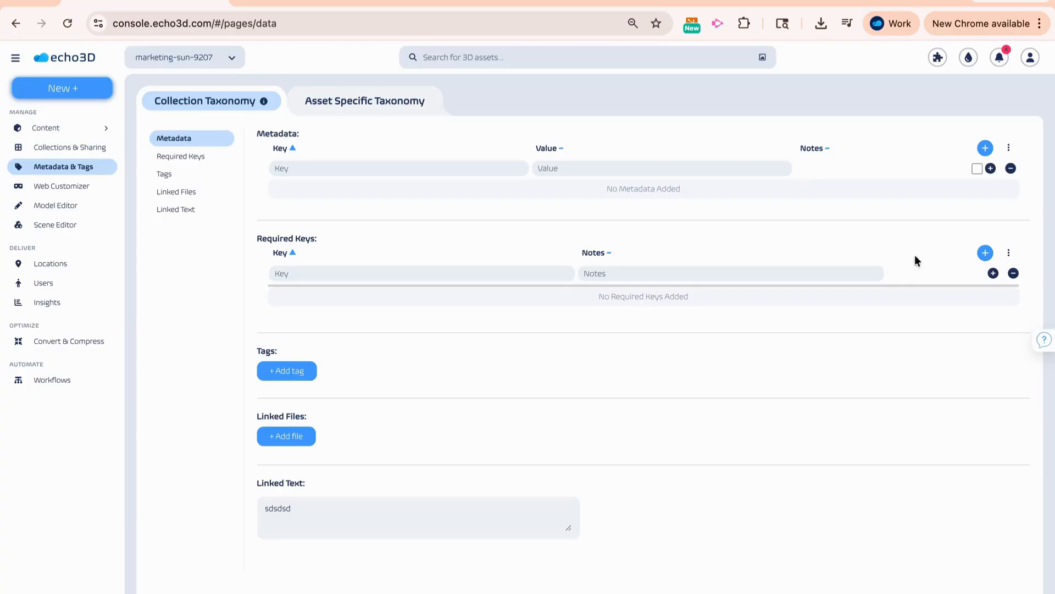
click(862, 273)
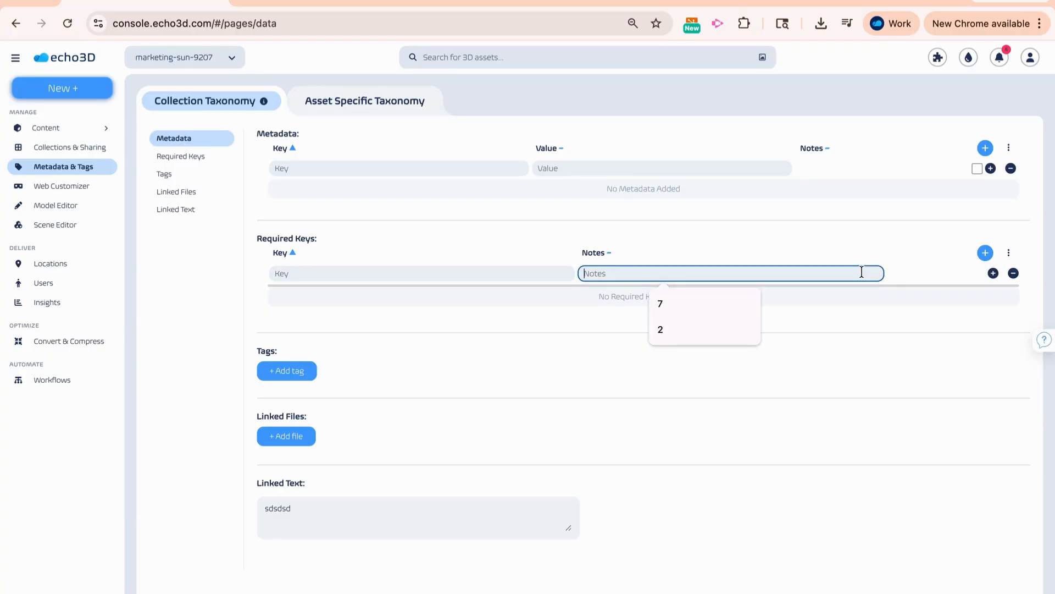
click(898, 268)
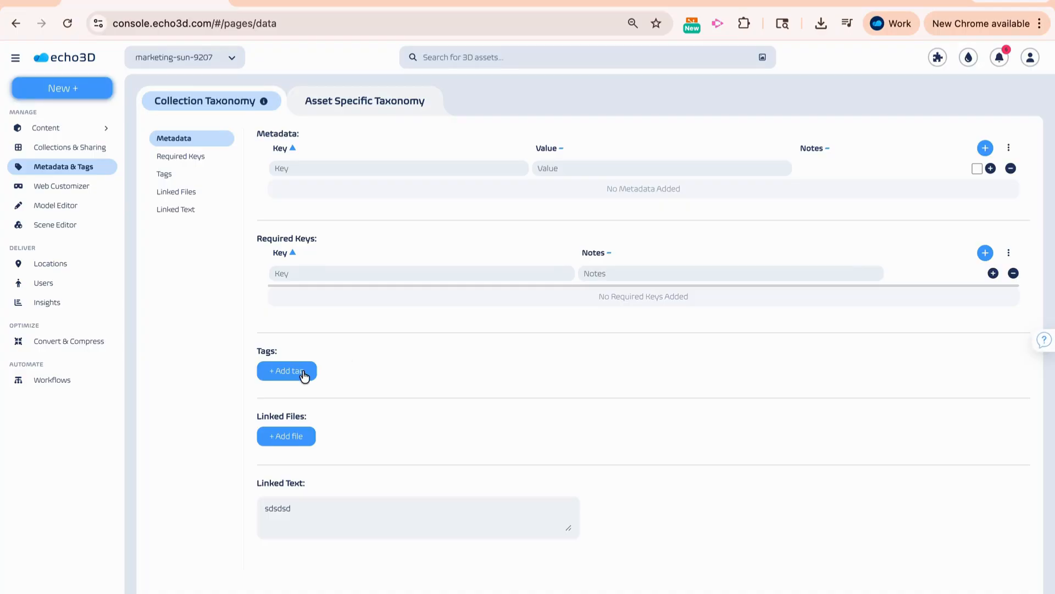
- Review the asset-specific taxonomy of ferrari_f50_1995 (1), opening its tags for editing to see the suggested tags
click(386, 106)
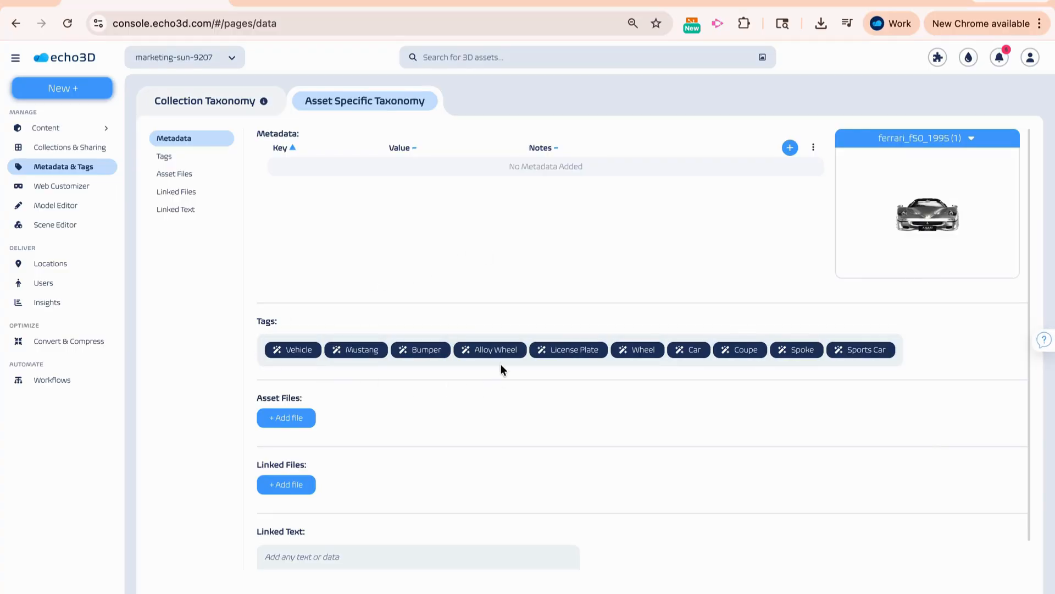
click(449, 360)
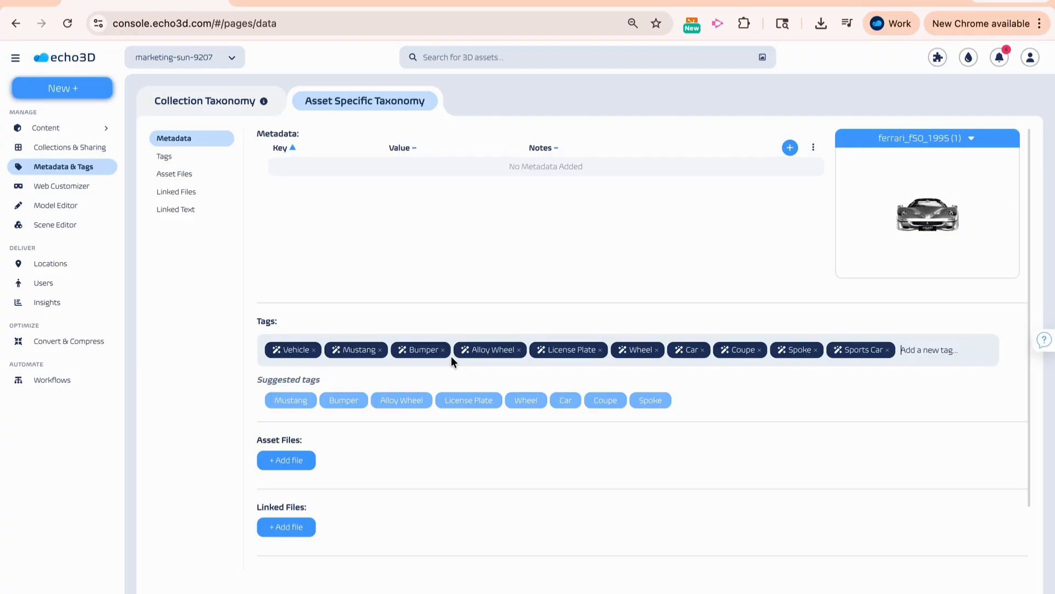
scroll(443, 435, down, 2)
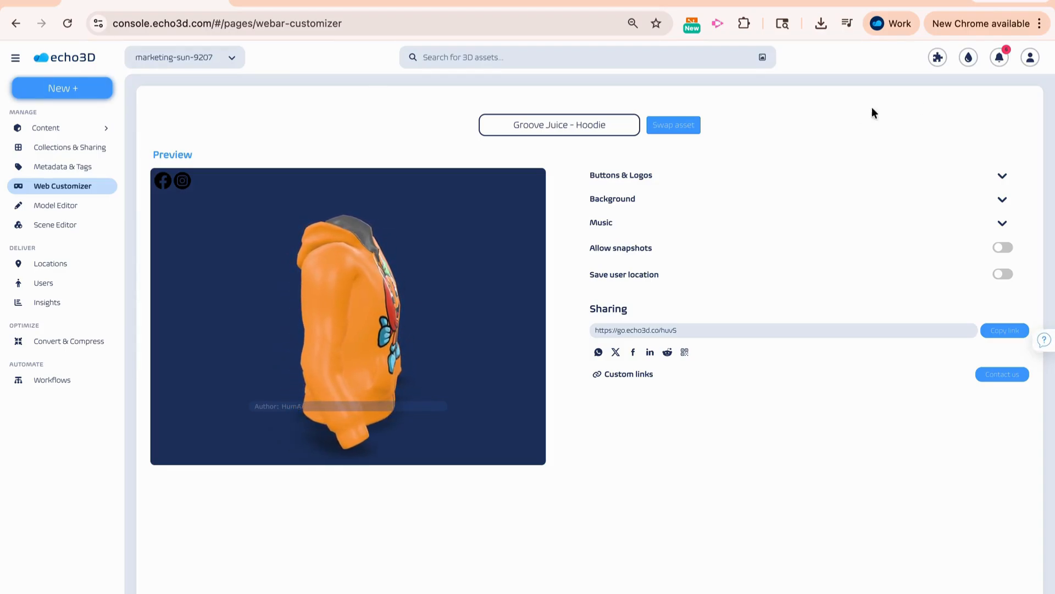
- Inspect the asset-specific button and logo options for Groove Juice - Hoodie in the Web Customizer, and turn on Allow snapshots
click(758, 176)
click(666, 246)
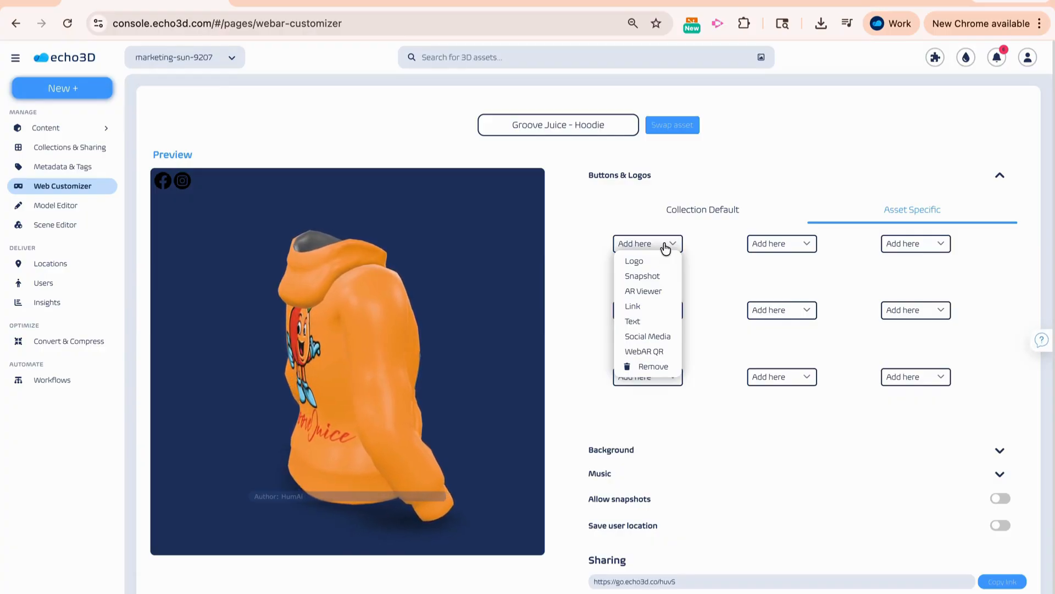
click(573, 340)
scroll(573, 340, down, 1)
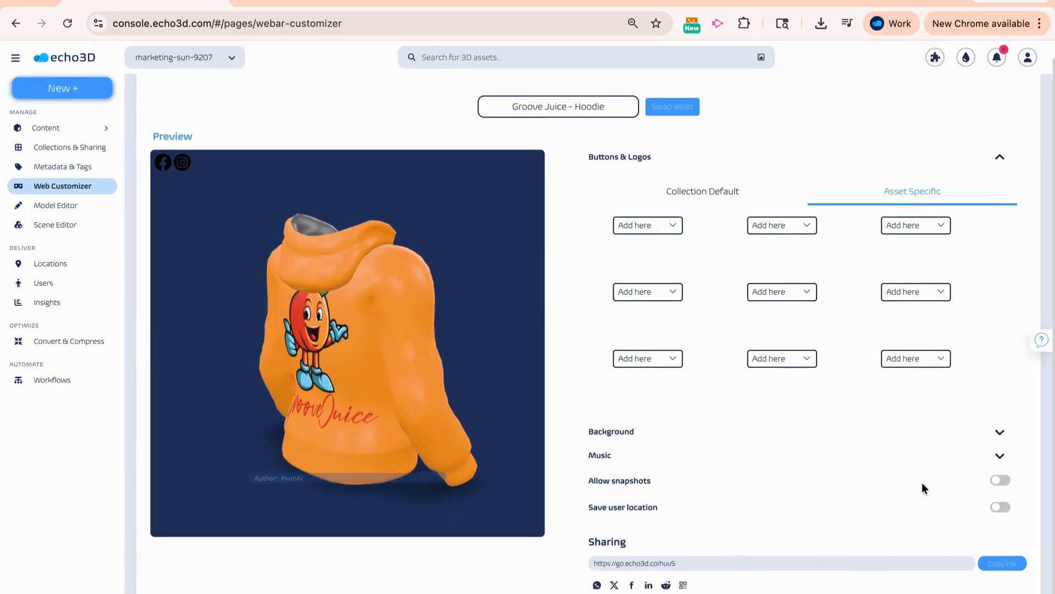
click(999, 481)
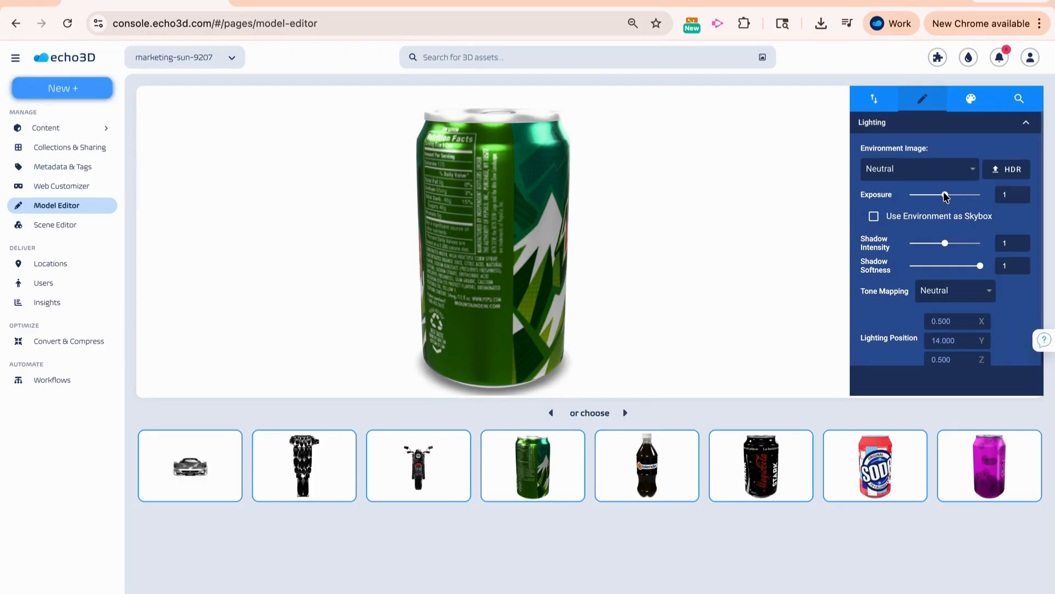
- Set the green can's lighting exposure to 1.11 in the Model Editor, and open the base color factor of its LABEL material
mouse_move(946, 195)
mouse_down()
mouse_move(930, 196)
mouse_move(950, 196)
mouse_up()
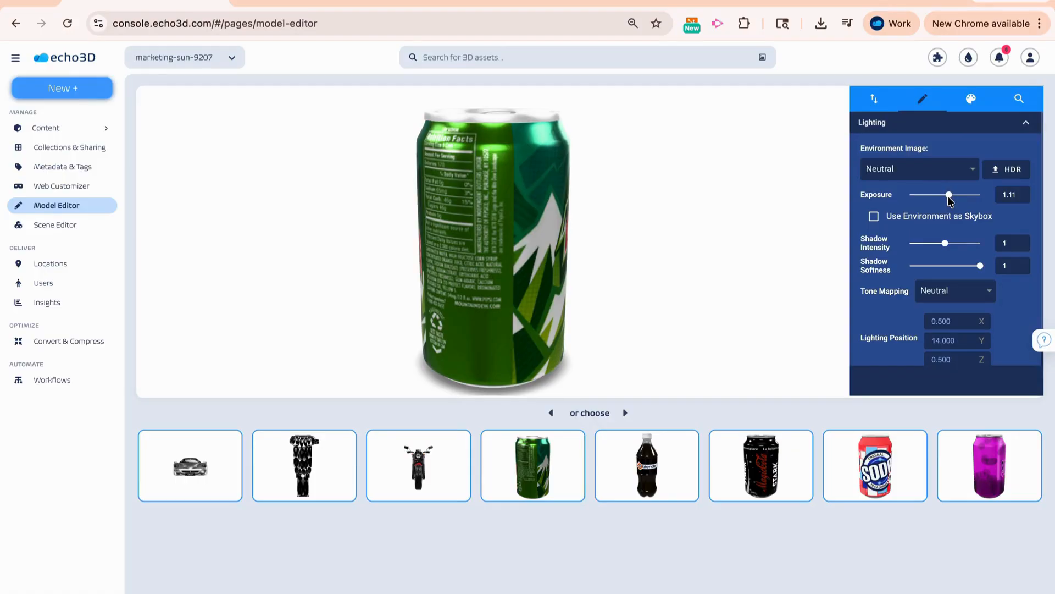
click(970, 100)
click(956, 126)
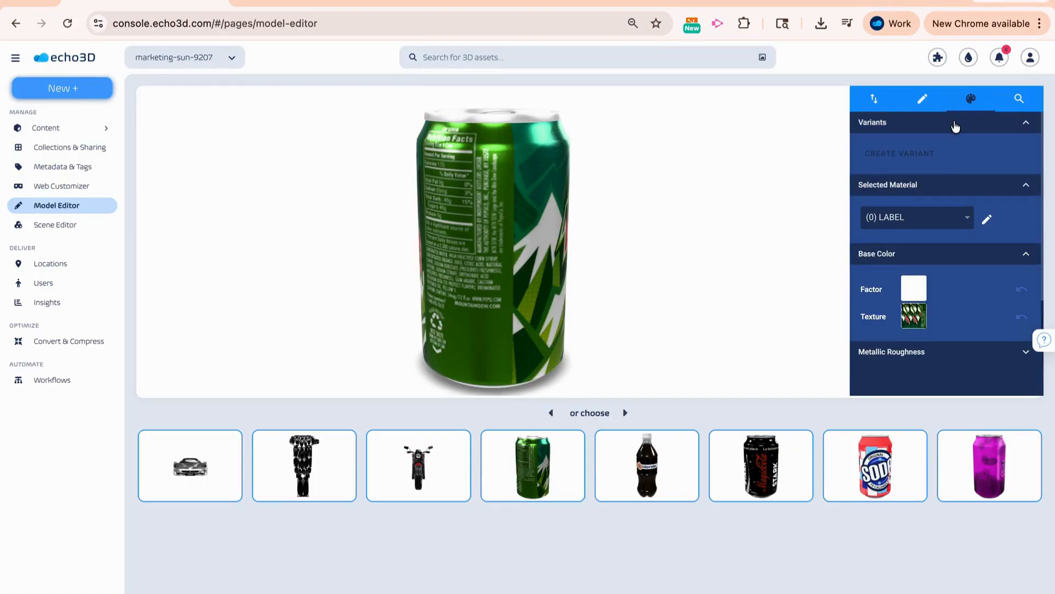
click(913, 290)
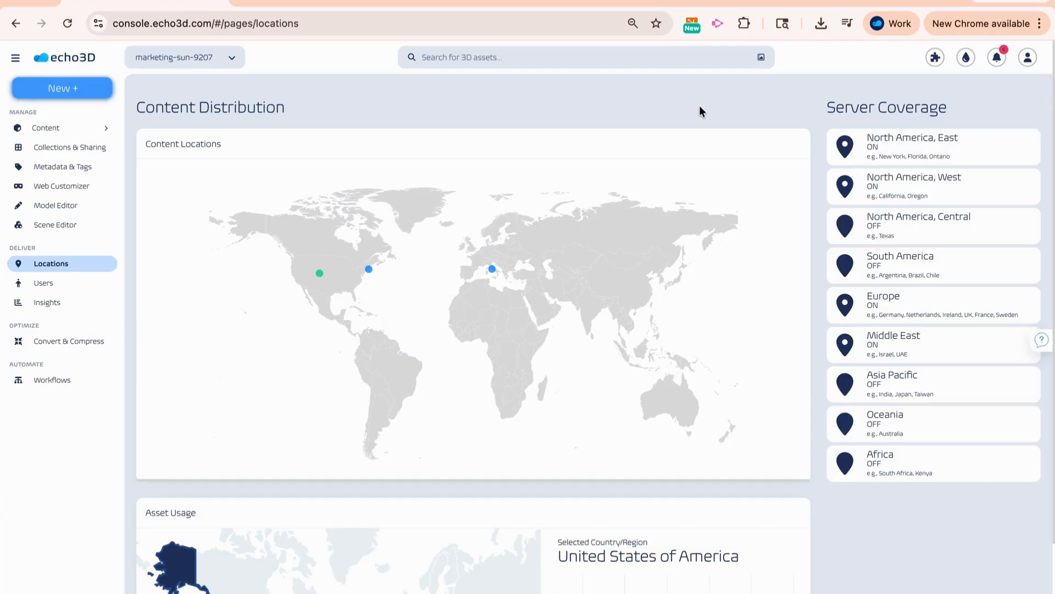
- Review the content distribution map and asset usage by location, the users distribution, and the asset insights
scroll(700, 109, down, 2)
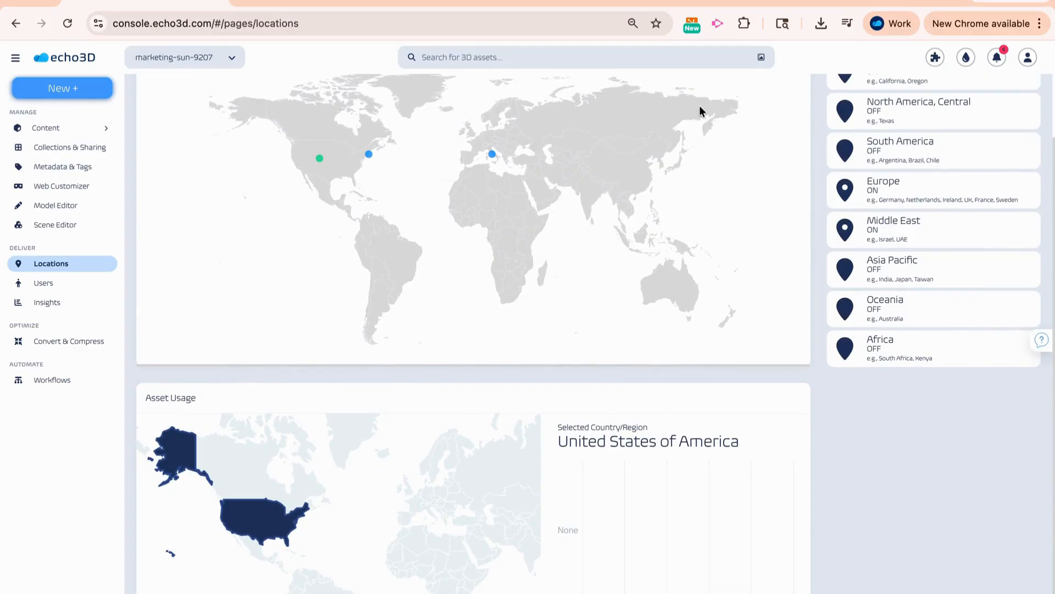
click(92, 287)
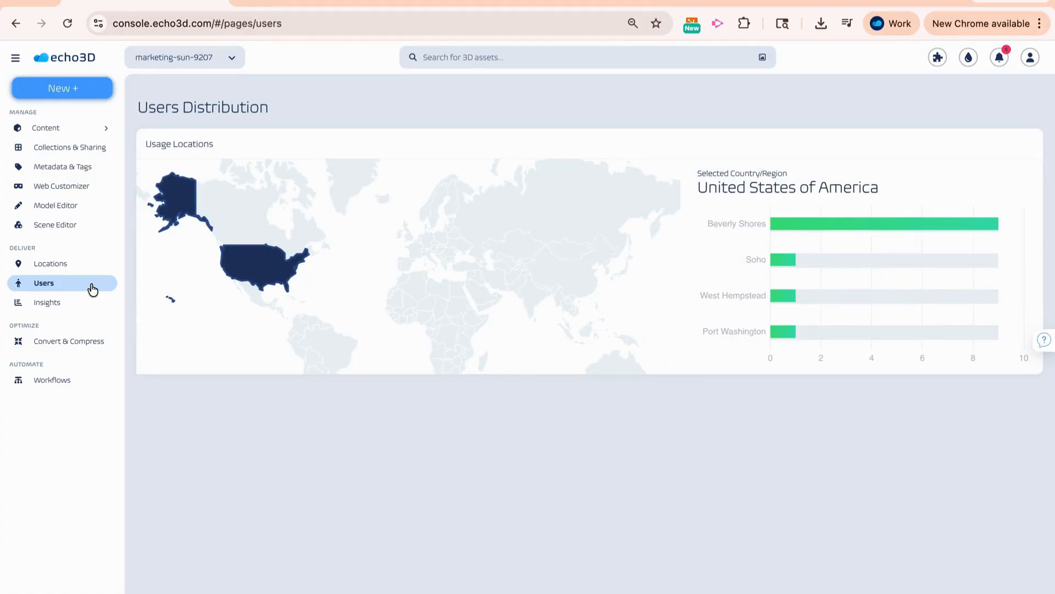
click(94, 306)
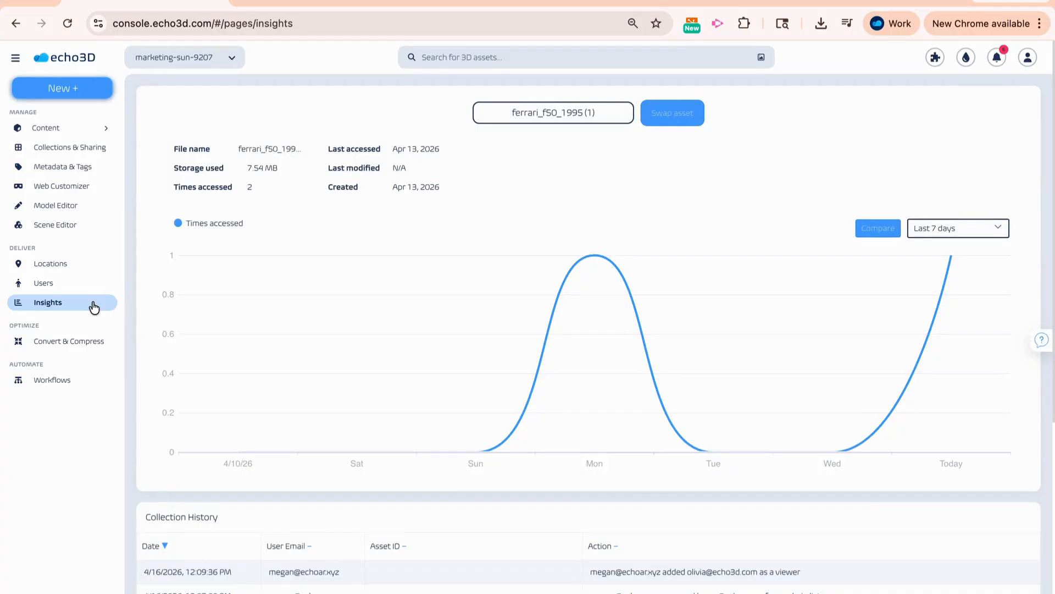
- Review the collection history in Insights and the file formats offered for converting Soda Bottle Clear
scroll(210, 350, down, 2)
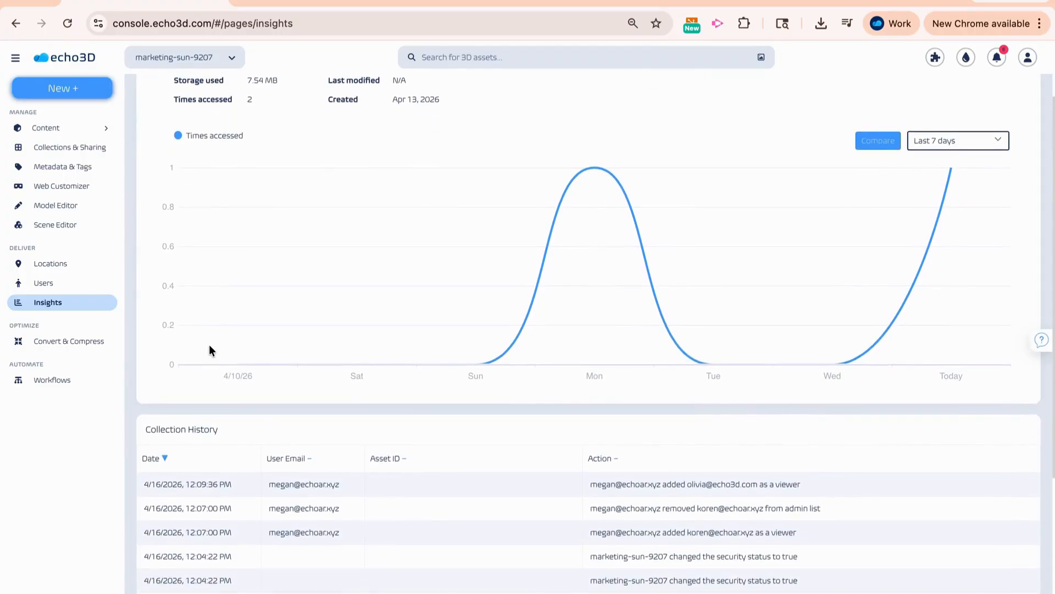
scroll(209, 349, down, 2)
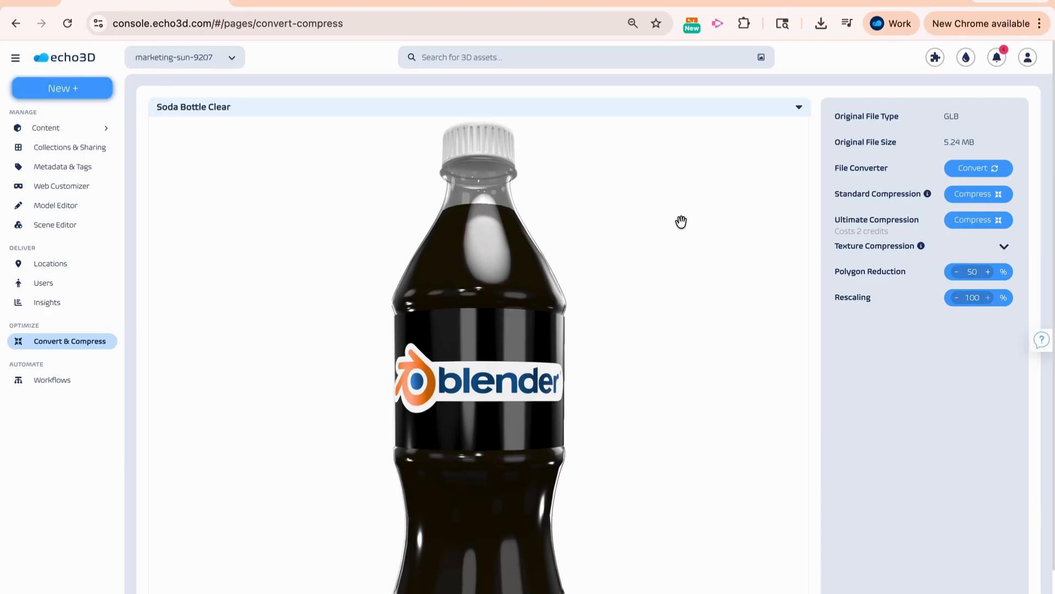
click(975, 174)
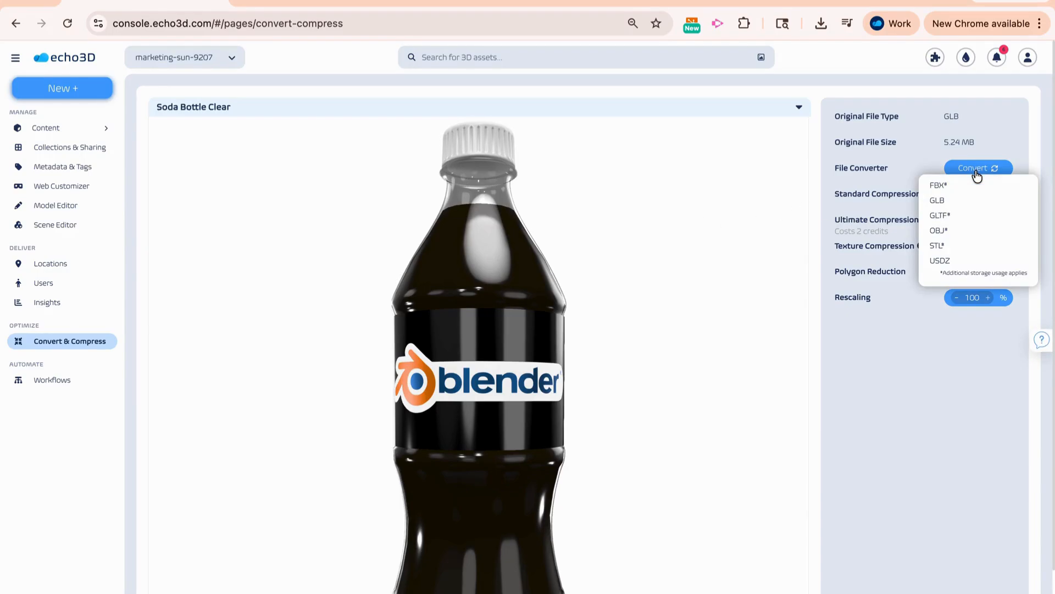
click(922, 156)
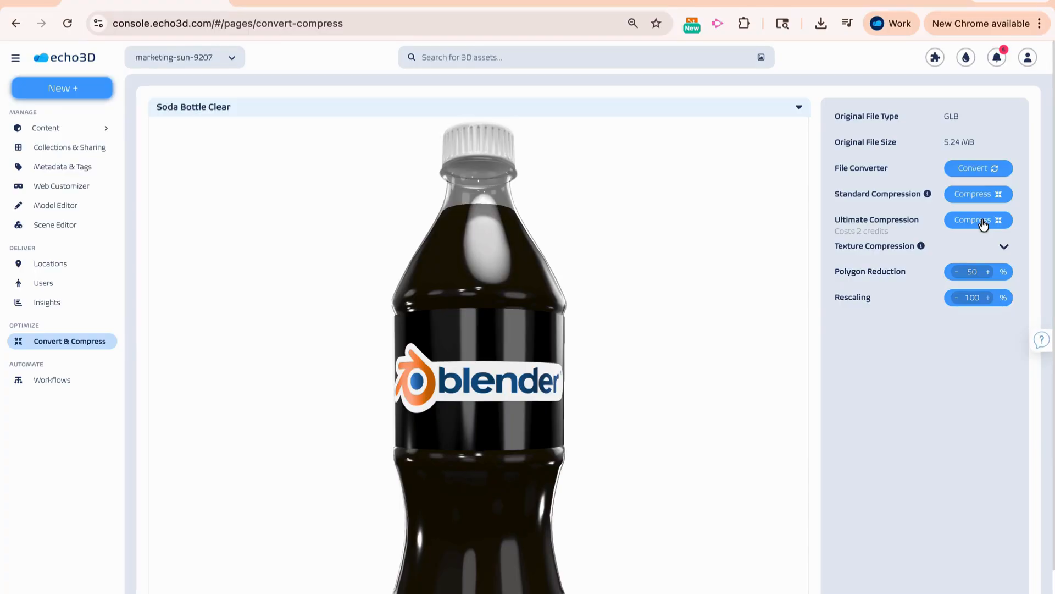
- Turn on texture compression for the base color texture of Soda Bottle Clear's LabelBlenderOpaque material
click(1004, 246)
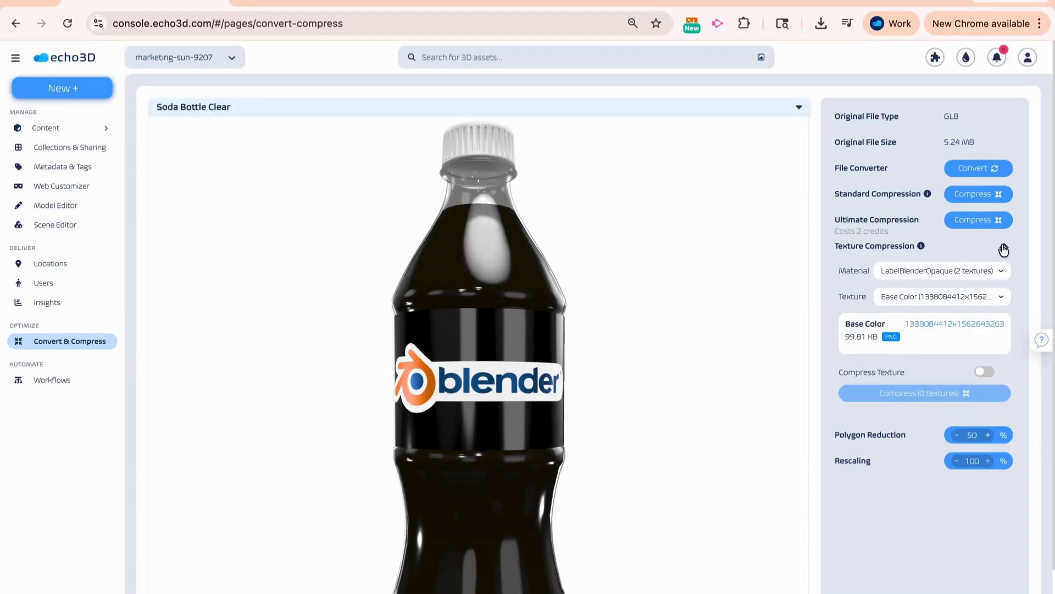
click(983, 372)
scroll(982, 375, down, 1)
scroll(982, 375, down, 1)
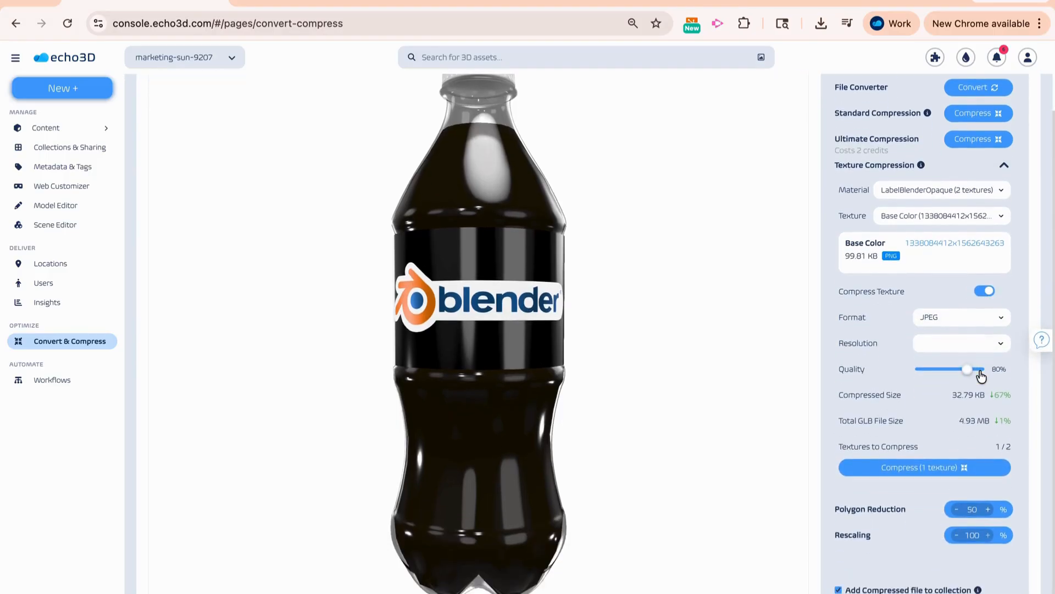
- Check the format and resolution options for the base color texture's compression, and set its quality to 72%
click(1000, 322)
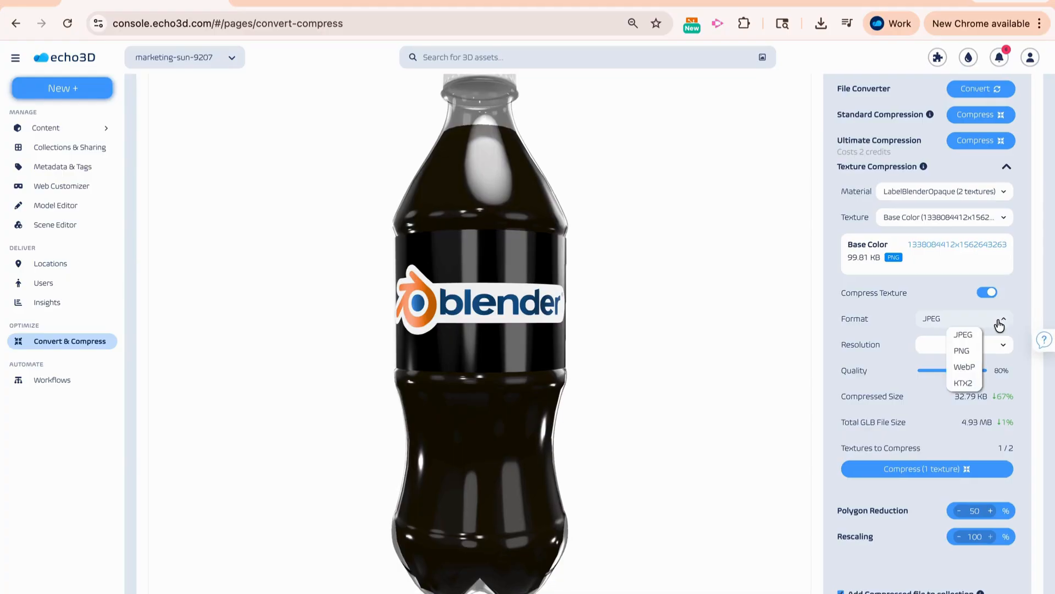
click(1015, 328)
click(1000, 347)
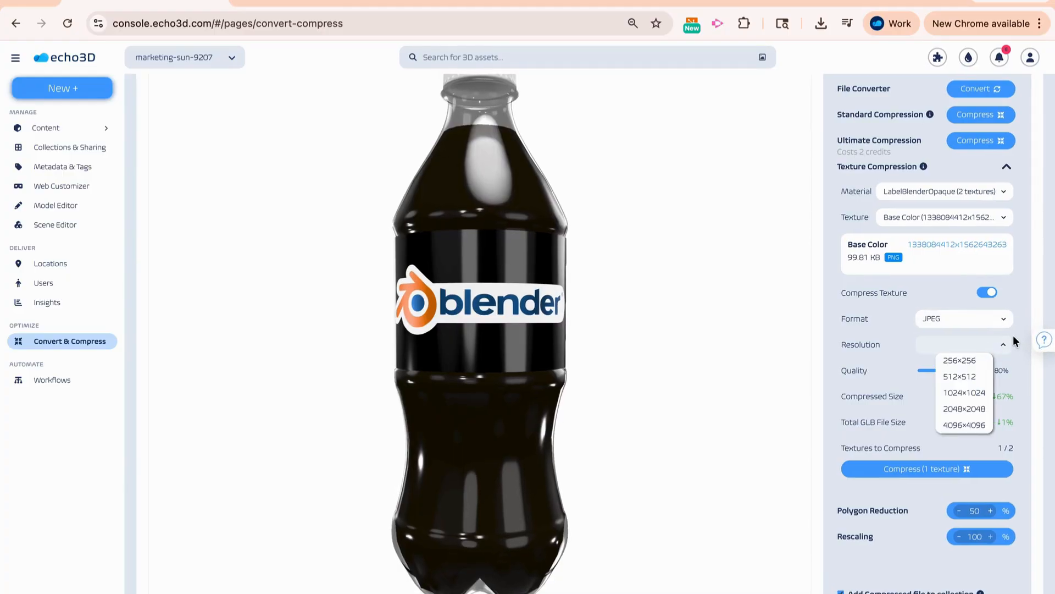
click(1018, 332)
mouse_move(966, 372)
mouse_down()
mouse_move(945, 372)
mouse_move(962, 377)
mouse_up()
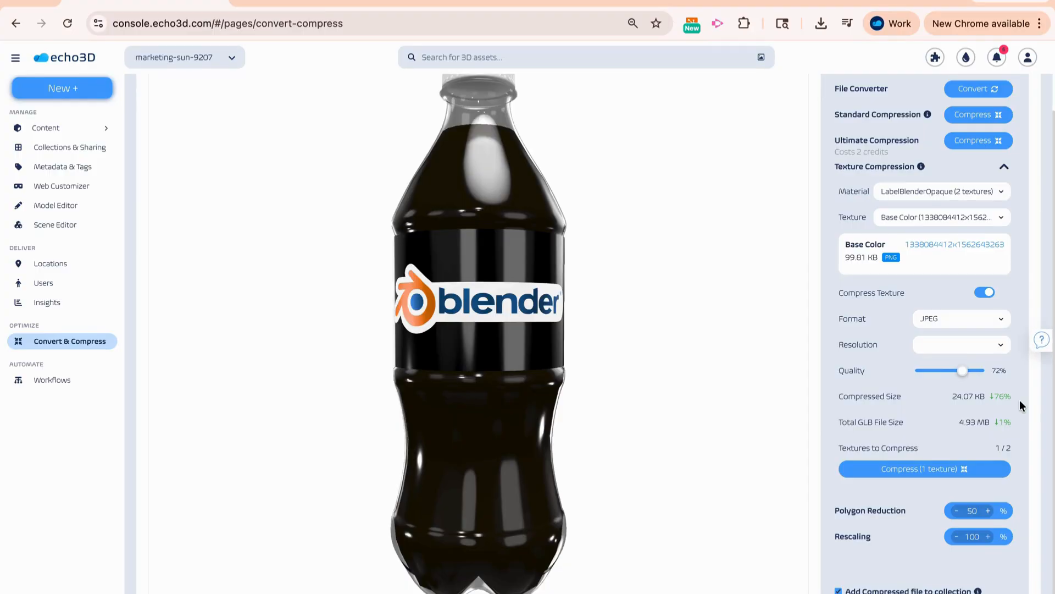
- Adjust the polygon reduction percentage for Soda Bottle Clear, lowering it one increment and raising it two
click(956, 511)
click(989, 512)
click(988, 511)
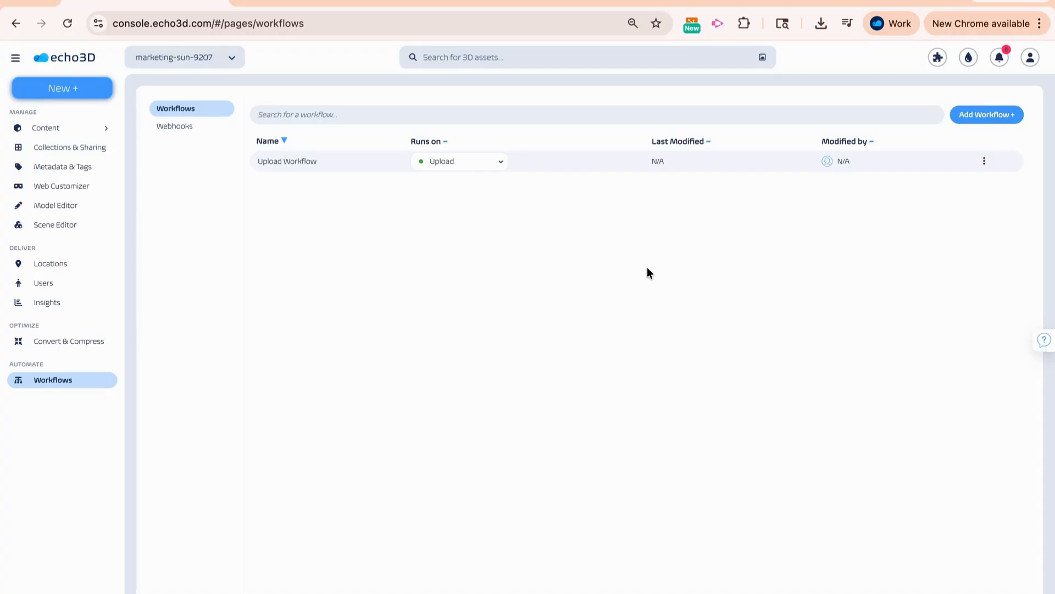
- Start creating a webhook in the Workflows section with Upload and Processed as its triggers
click(201, 128)
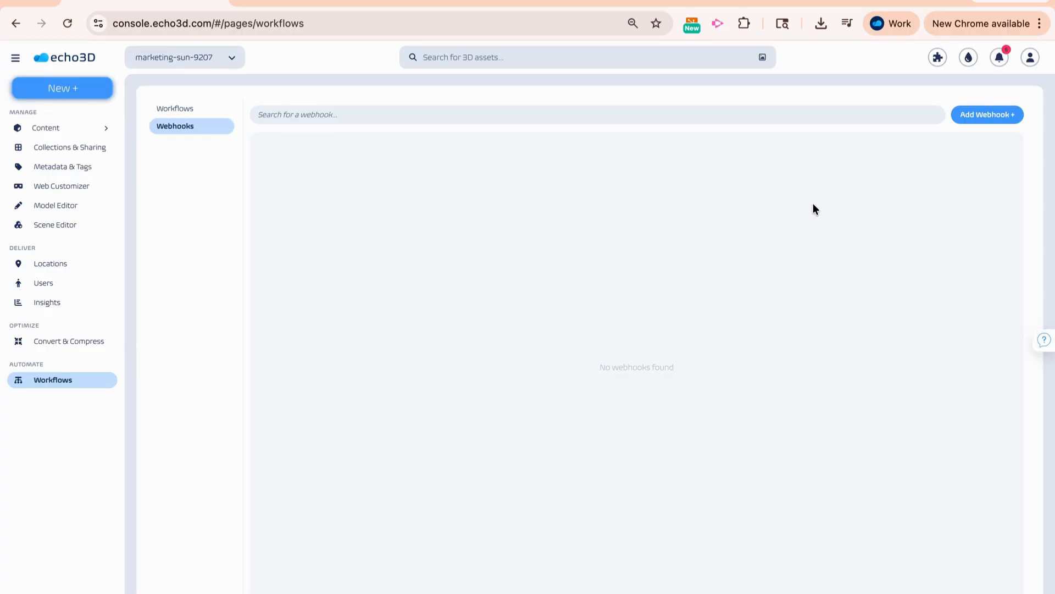
click(966, 117)
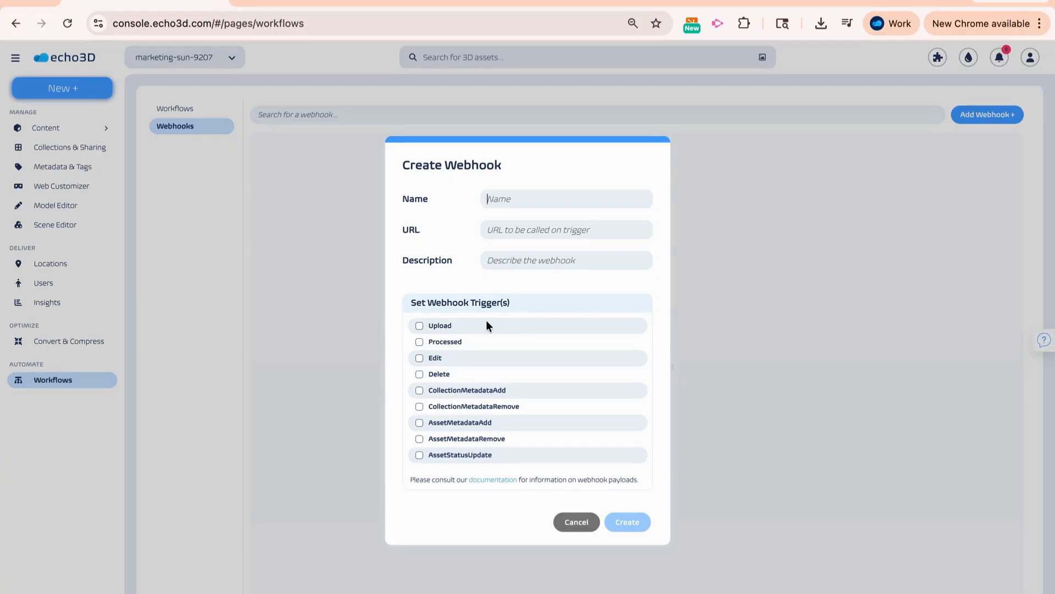
click(420, 327)
click(420, 342)
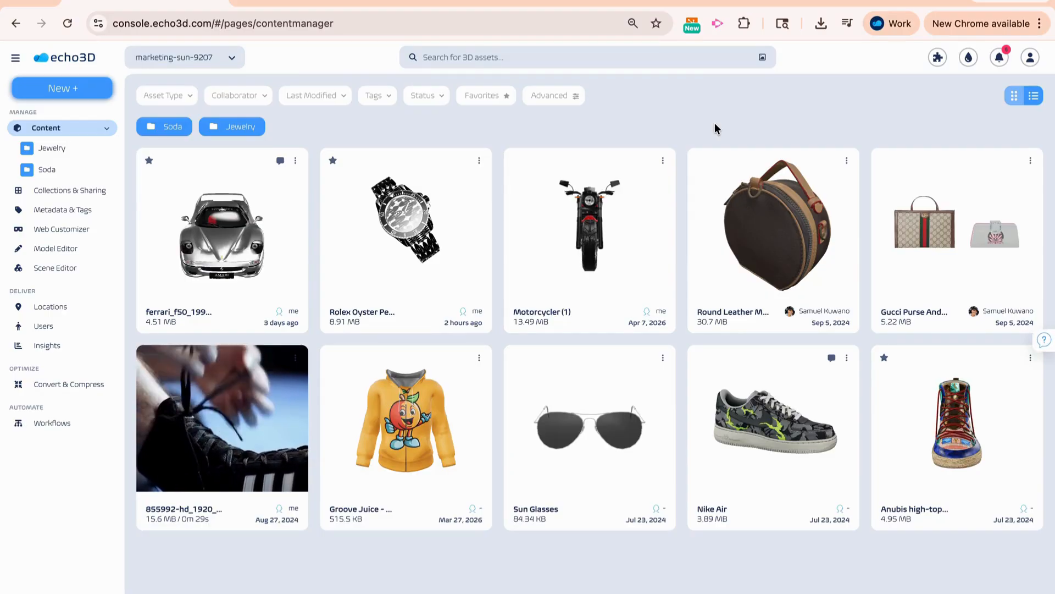
- Set up a PSD render of the round leather bag with the camera angle at 67.5° right and 11.25° up
click(847, 161)
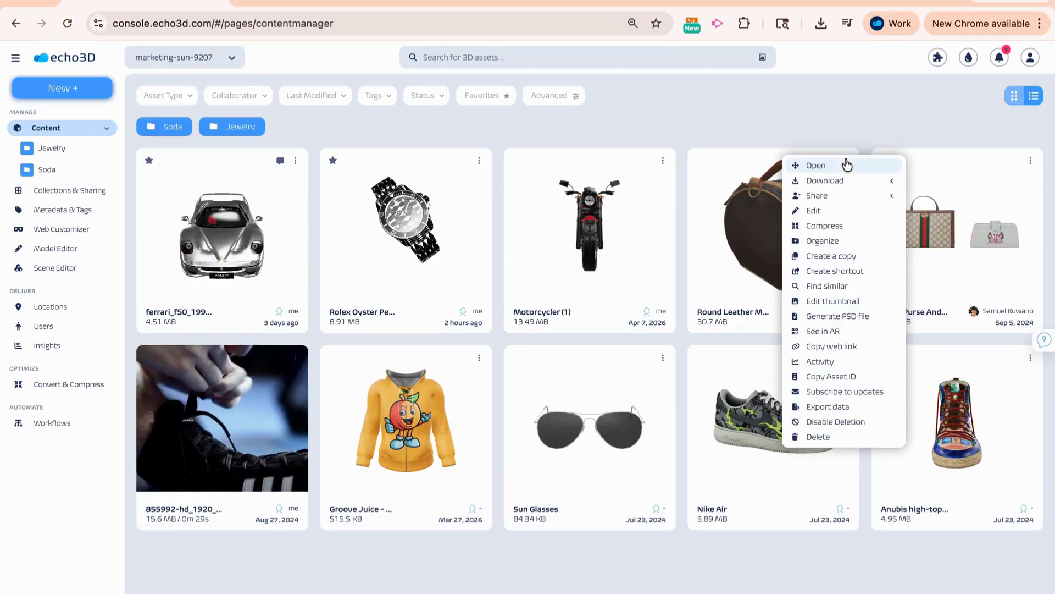
click(856, 317)
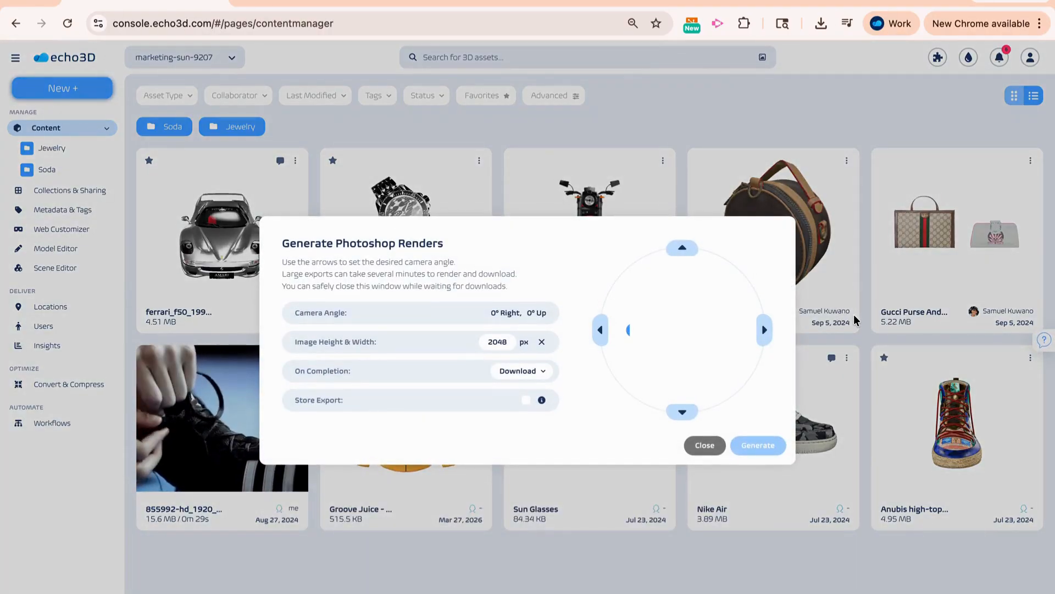
click(765, 330)
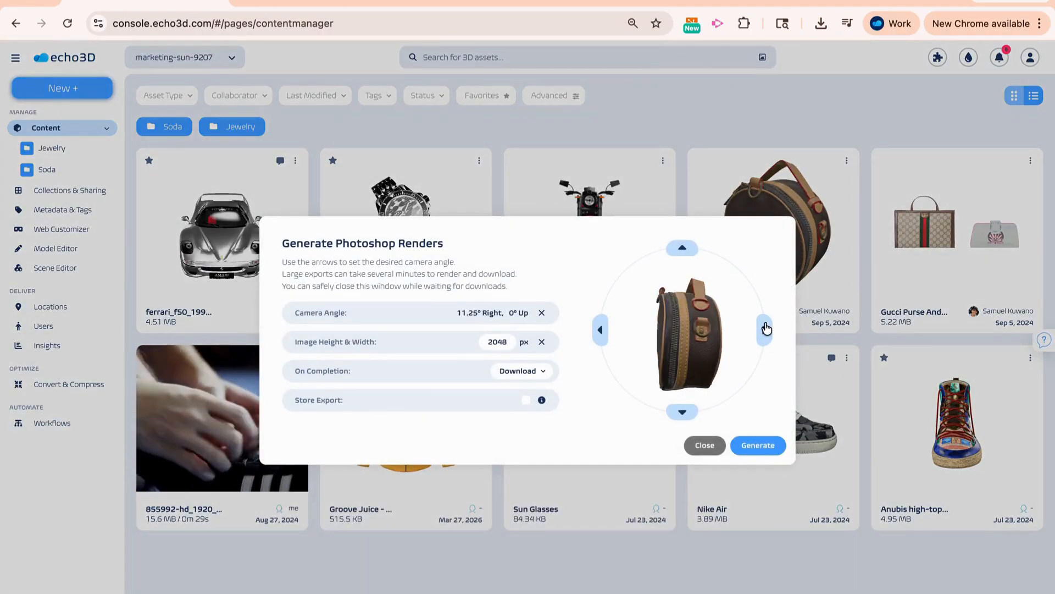
double_click(766, 327)
double_click(766, 327)
click(766, 327)
click(684, 254)
triple_click(684, 253)
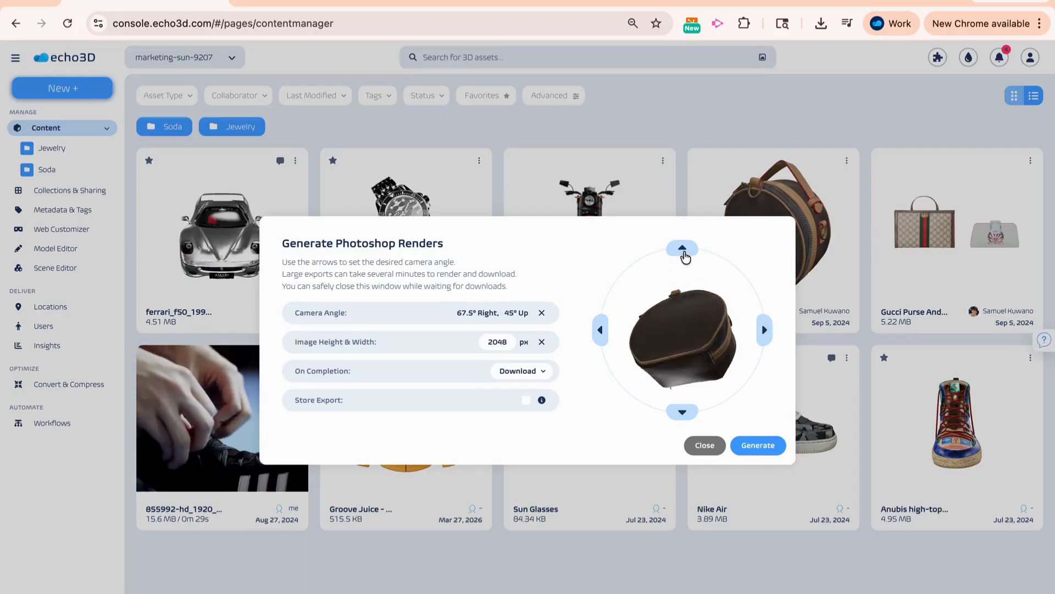
click(684, 253)
click(683, 411)
click(683, 411)
click(683, 411)
click(683, 411)
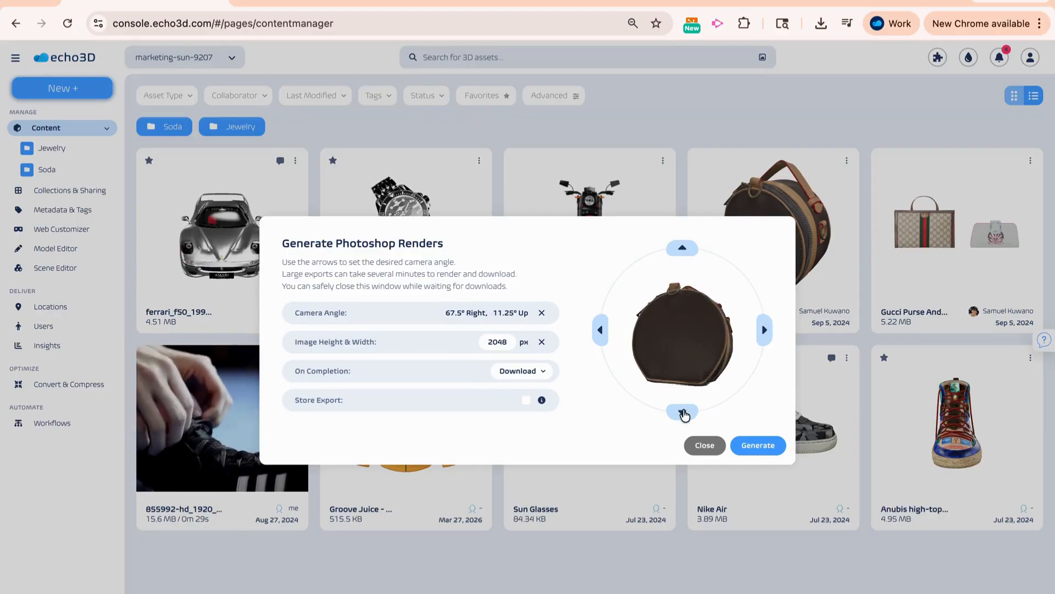